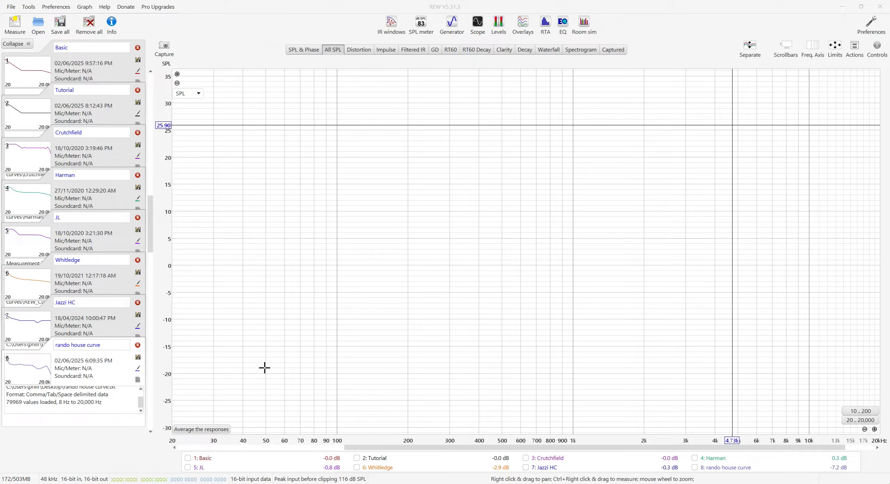
# Step: Display the Basic house curve on the All SPL graph, and swap it for the Tutorial curve
pyautogui.click(197, 459)
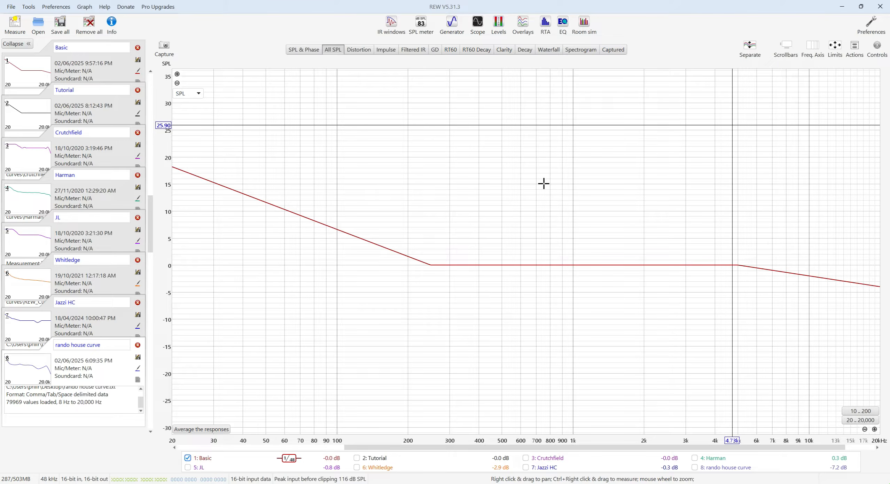
pyautogui.click(207, 457)
pyautogui.click(362, 457)
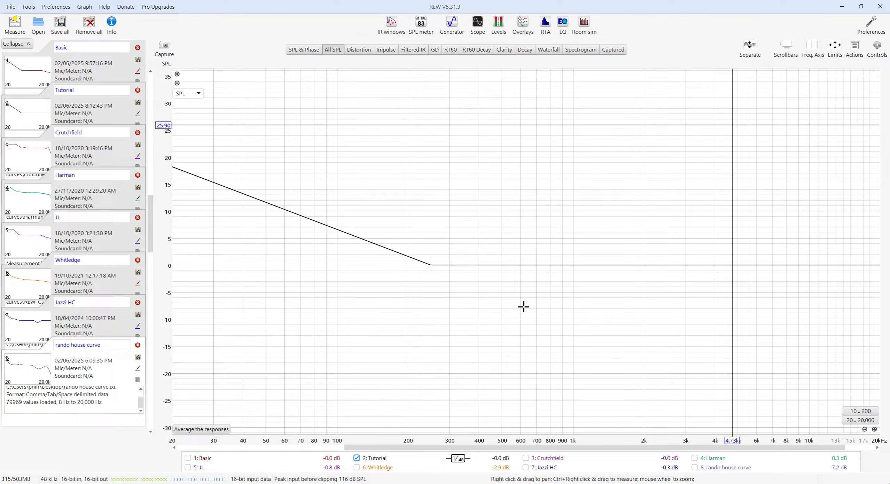
# Step: Display only the Crutchfield curve and mark its treble peak at about 12.3 kHz with the graph cursor
pyautogui.click(374, 458)
pyautogui.click(546, 460)
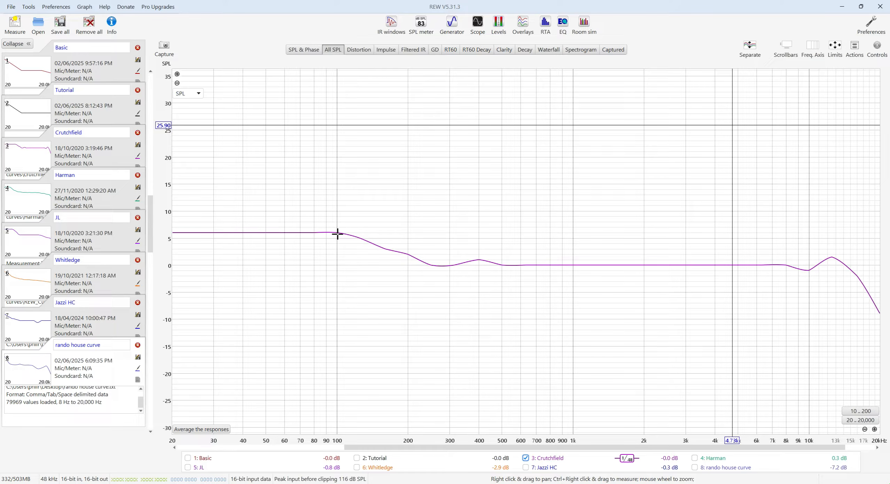
pyautogui.click(830, 259)
pyautogui.click(829, 257)
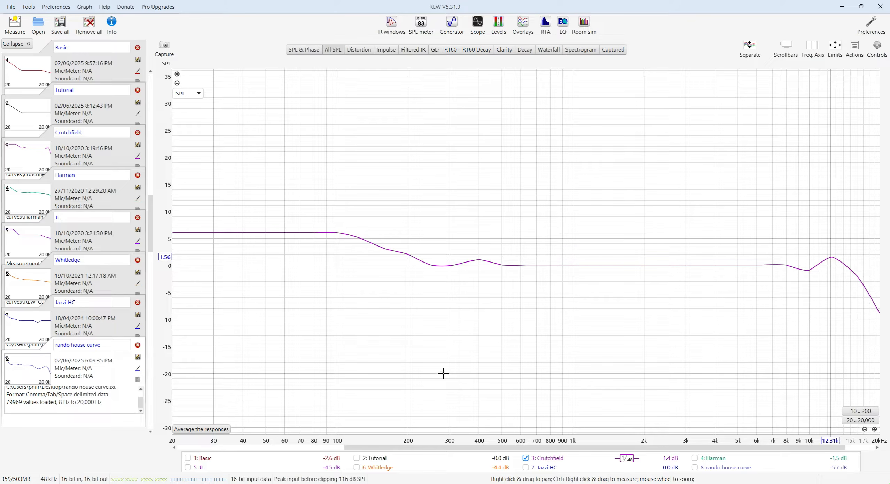
# Step: View the Harman, JL and Whitledge house curves one at a time, hiding each before showing the next
pyautogui.click(550, 459)
pyautogui.click(713, 459)
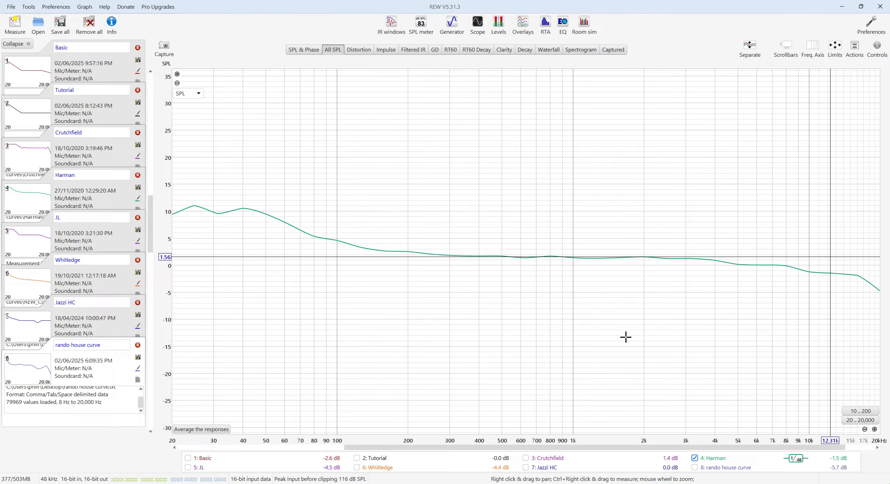
pyautogui.click(694, 458)
pyautogui.click(204, 468)
pyautogui.click(204, 467)
pyautogui.click(379, 468)
pyautogui.click(378, 468)
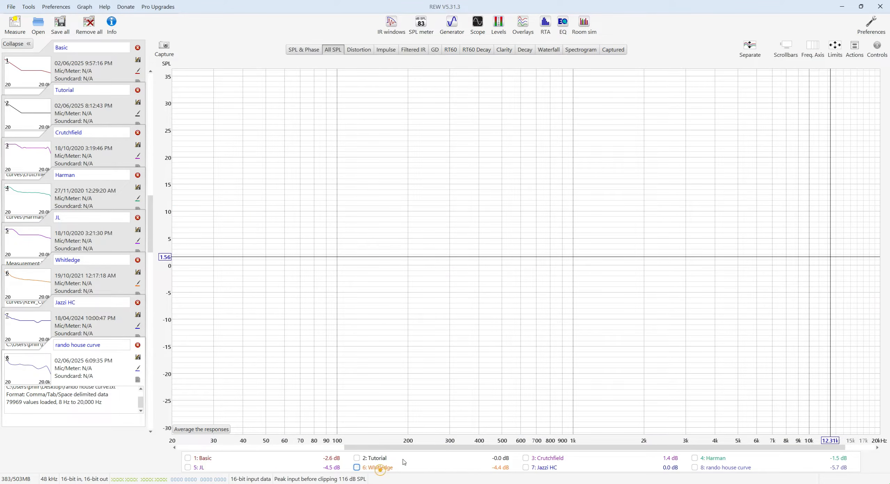
# Step: Display the Jazzi HC curve and mark both ends of its dip with the cursor, at about 1.64 kHz and 4.98 kHz
pyautogui.click(551, 468)
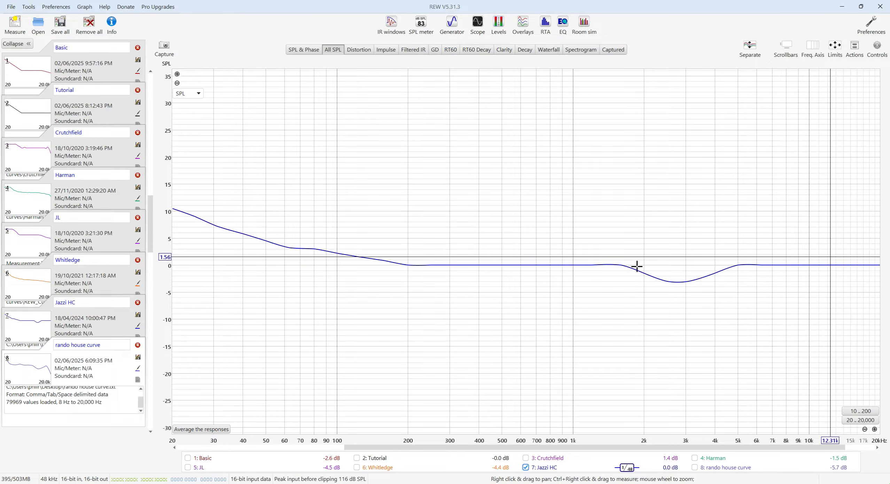
pyautogui.click(623, 265)
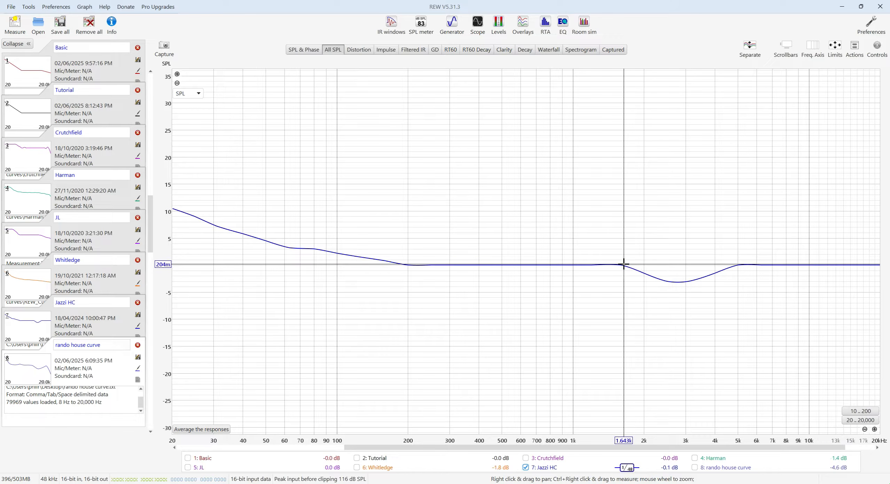
pyautogui.click(736, 264)
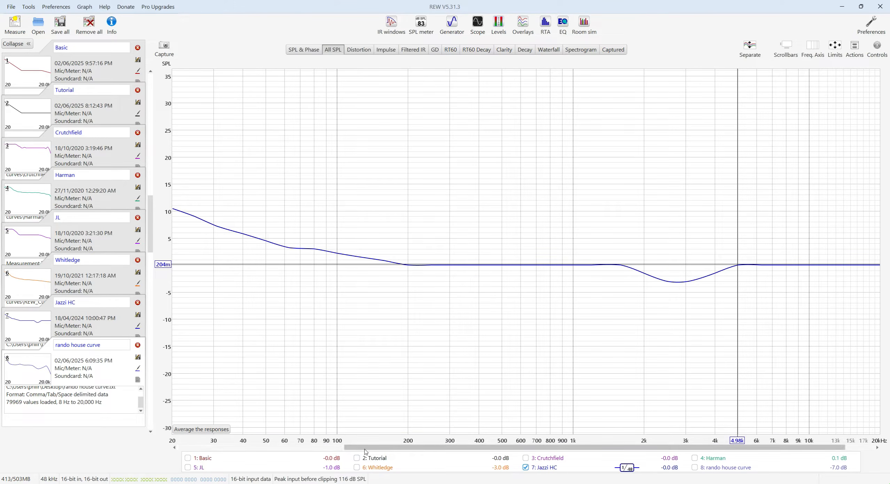
# Step: Hide the Jazzi HC curve and show the Basic curve alone on the graph
pyautogui.click(529, 467)
pyautogui.click(202, 457)
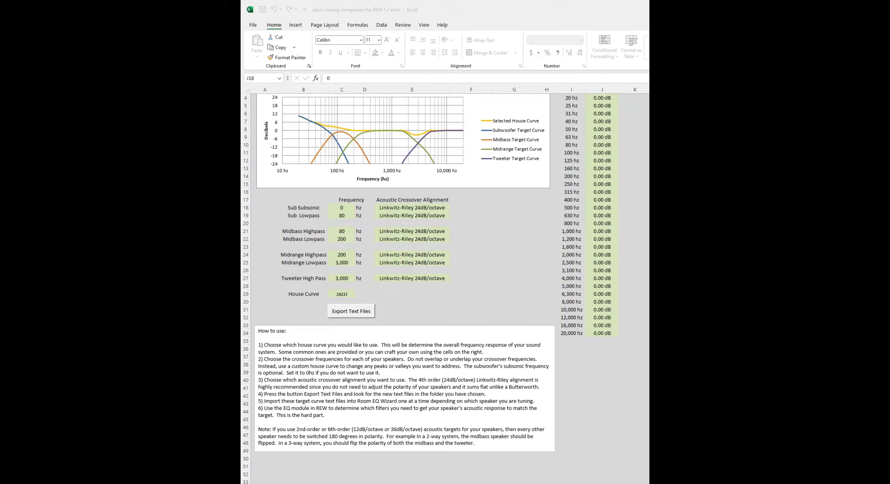
# Step: Switch to the Excel tuning companion workbook and set its House Curve to JBL Andy
pyautogui.hotkey('alt', 'Tab')
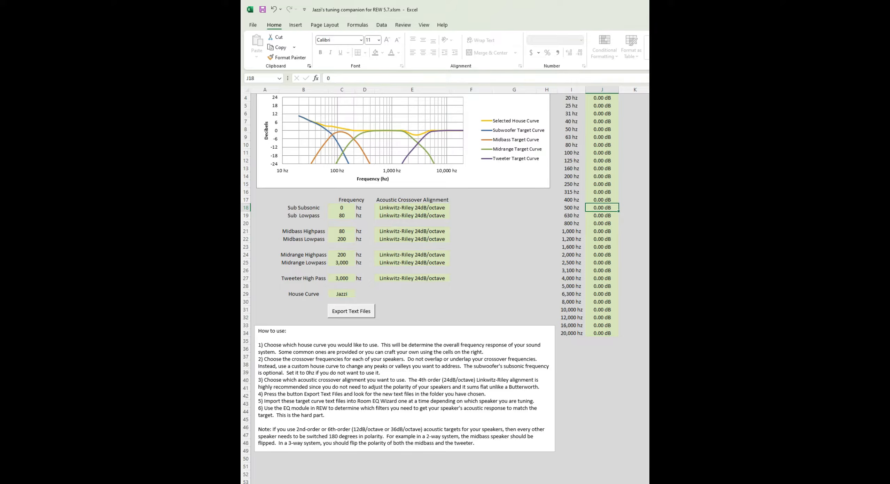
pyautogui.click(344, 296)
pyautogui.click(359, 293)
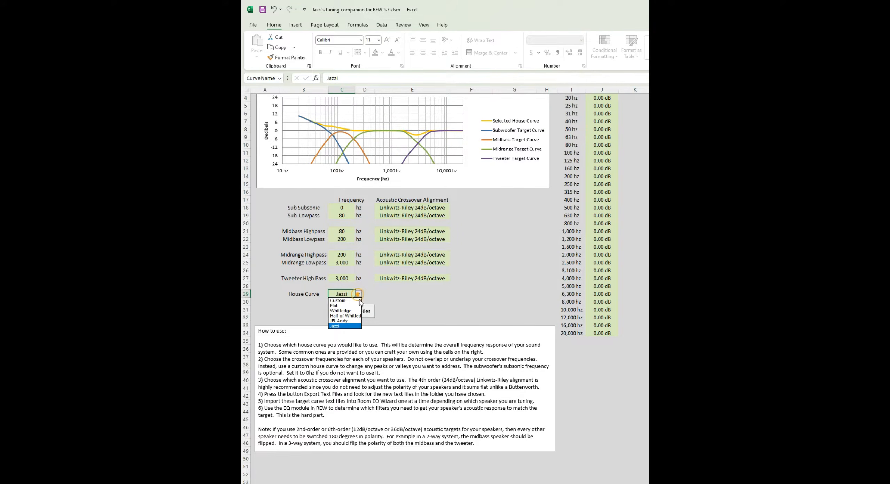
pyautogui.click(344, 321)
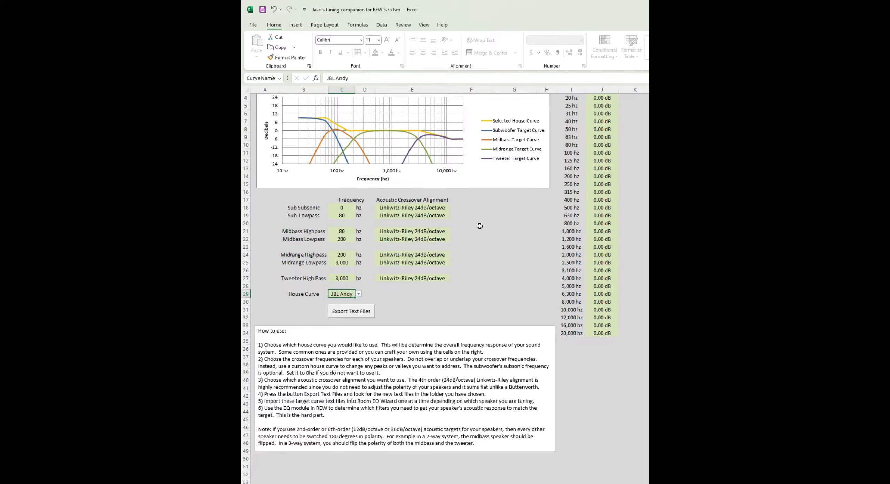
# Step: Set both the Sub Lowpass and Midbass Highpass crossover frequencies to 60 hz
pyautogui.click(341, 216)
pyautogui.write('60')
pyautogui.click(336, 230)
pyautogui.write('60')
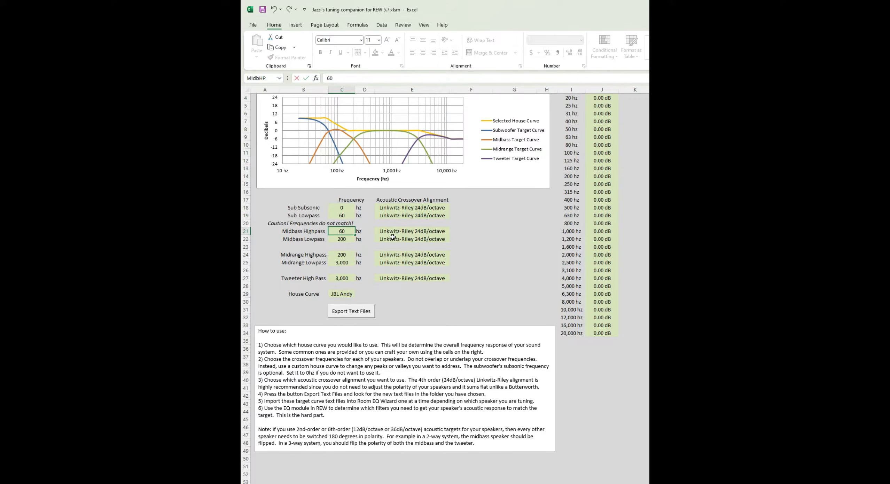
# Step: Try Butterworth 12dB/octave for the Midbass Highpass acoustic alignment, and settle on Butterworth 24dB/octave
pyautogui.click(410, 232)
pyautogui.click(453, 231)
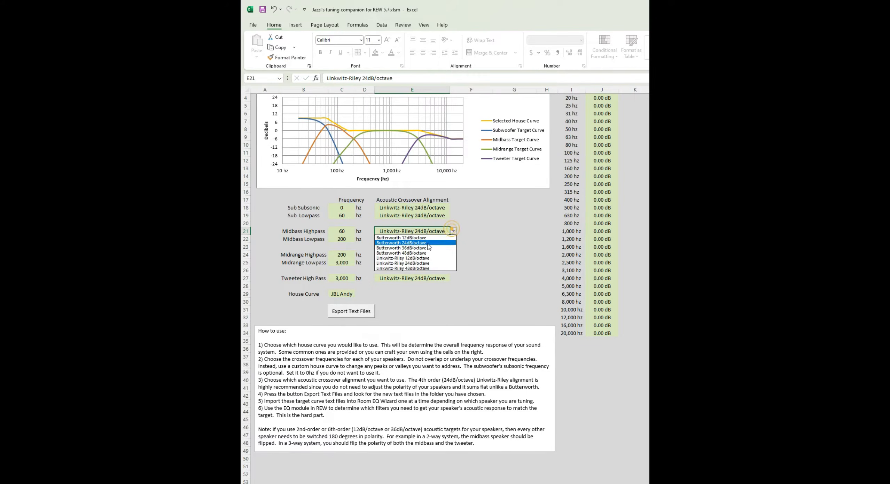
pyautogui.click(422, 238)
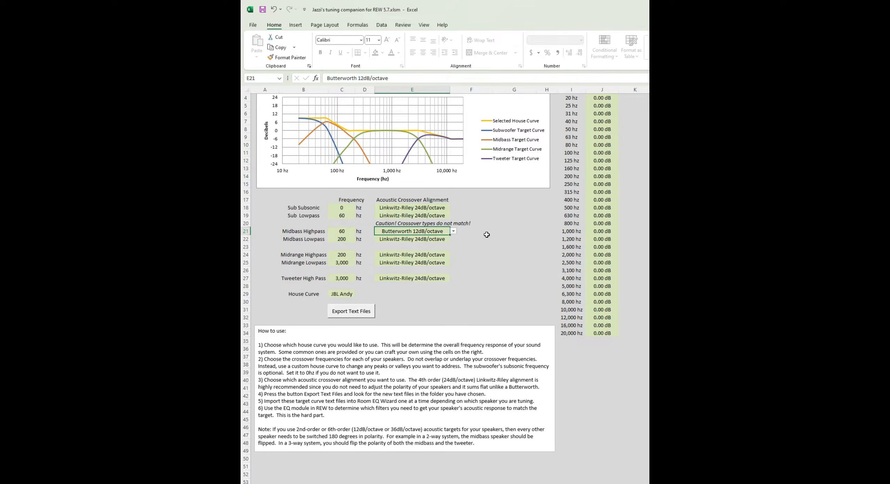
pyautogui.click(454, 231)
pyautogui.click(424, 243)
# Step: Try Half of Whitledge, Whitledge and Jazzi in turn as the House Curve to compare the resulting target curves
pyautogui.click(341, 292)
pyautogui.click(358, 294)
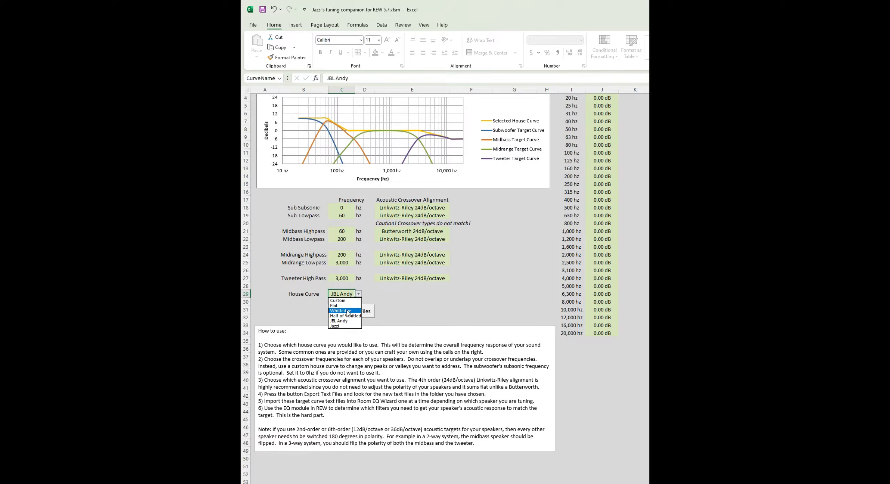
pyautogui.click(350, 316)
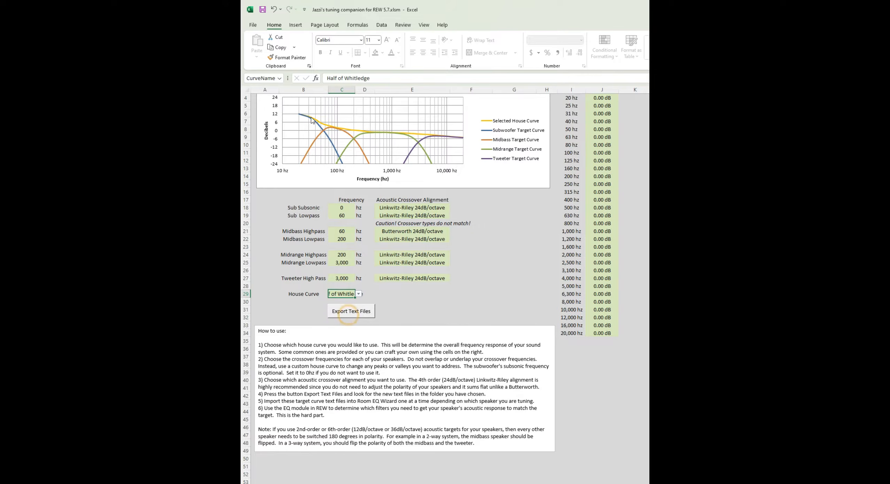
pyautogui.click(359, 293)
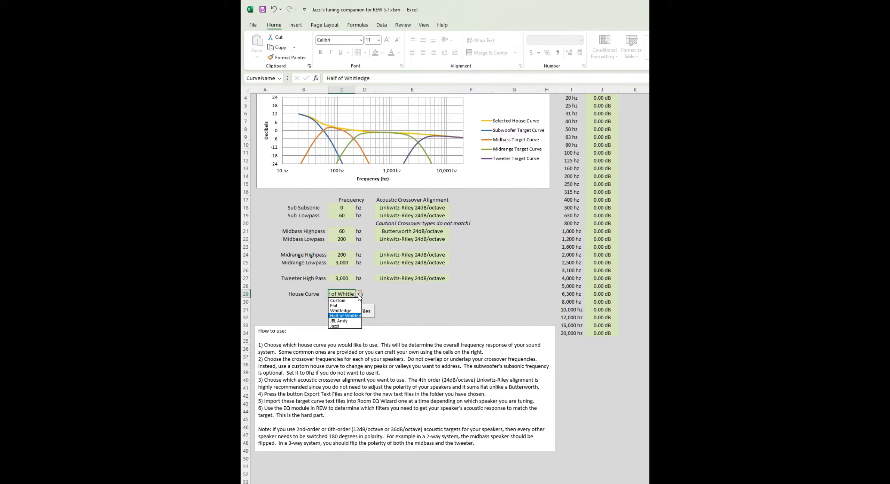
pyautogui.click(343, 311)
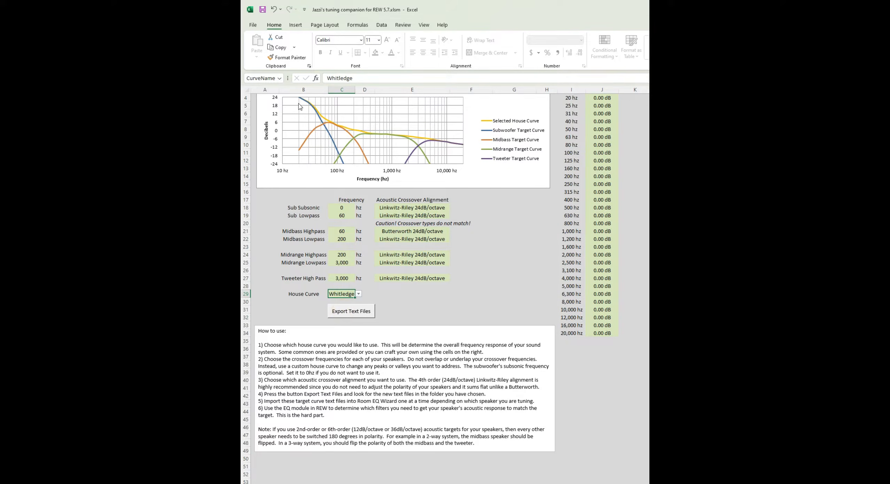
pyautogui.click(358, 294)
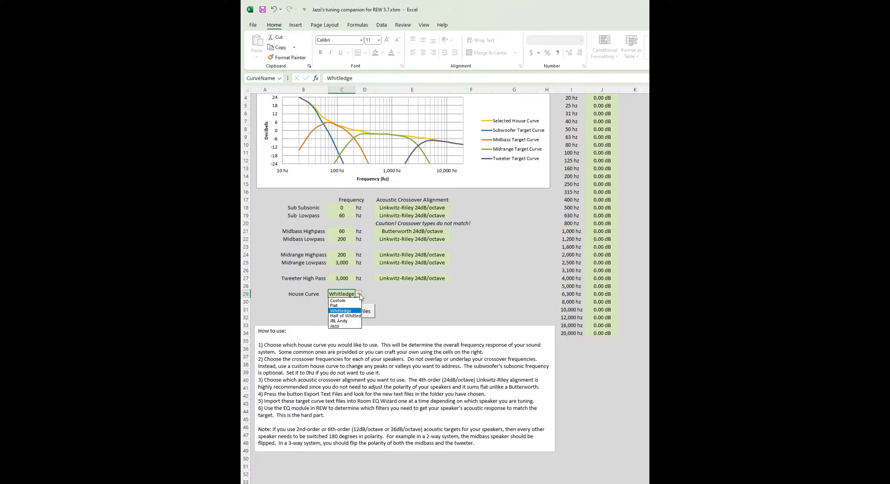
pyautogui.click(346, 326)
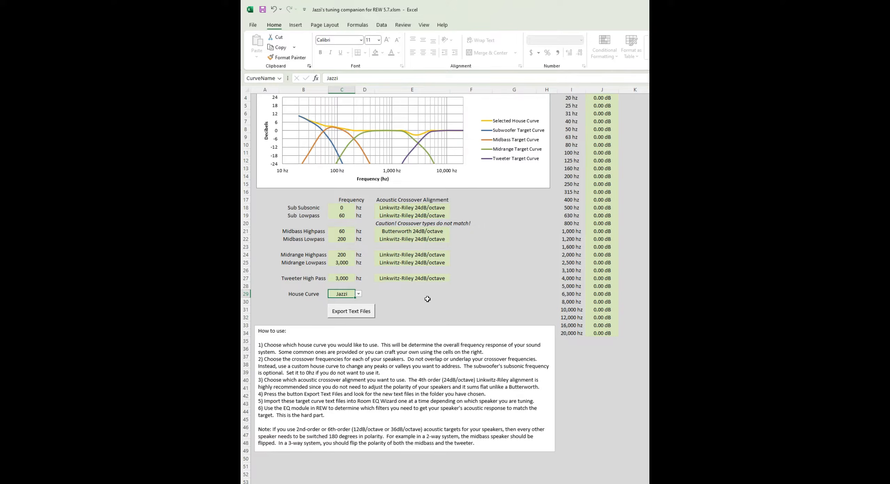
# Step: Set the House Curve to Custom and enter 6 dB for its 800 hz point
pyautogui.click(358, 294)
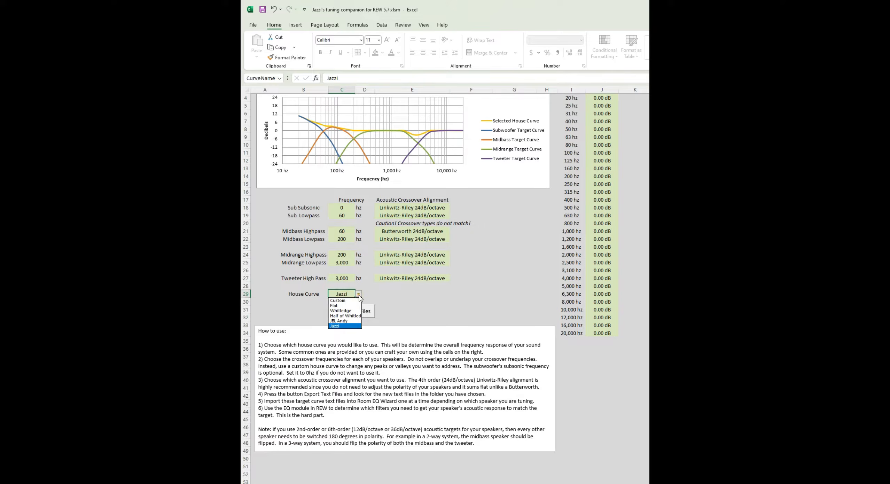
pyautogui.click(344, 301)
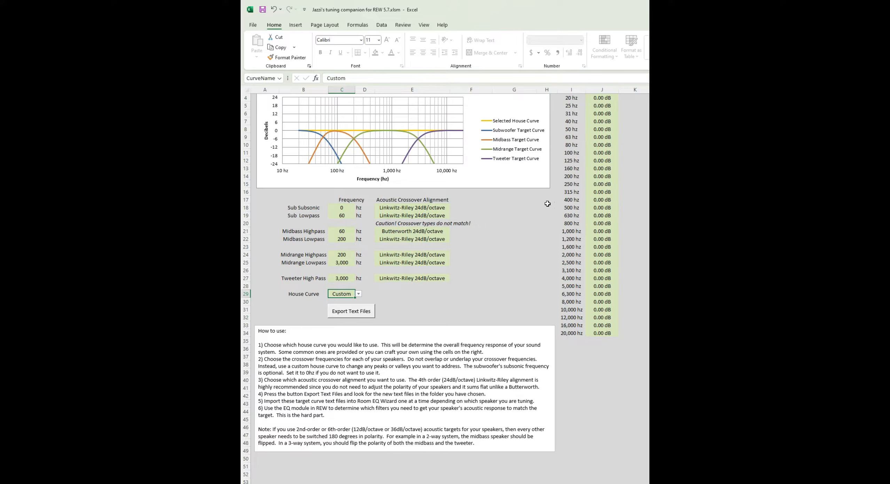
pyautogui.click(602, 223)
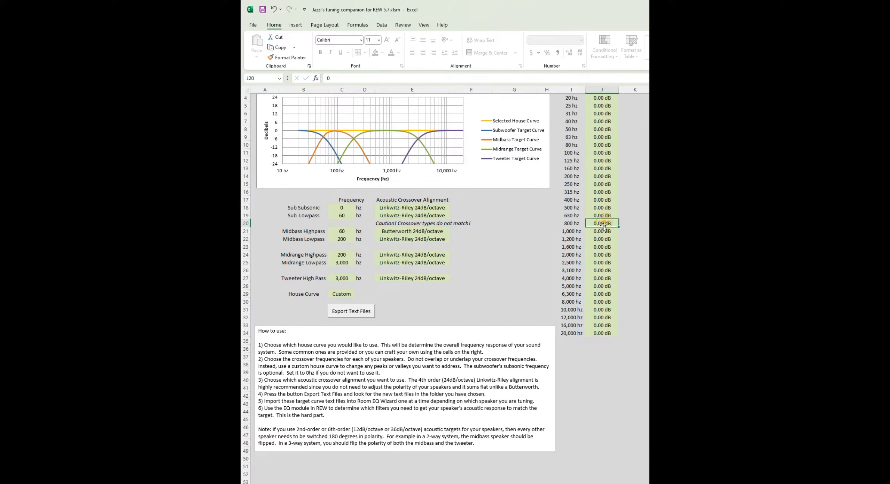
pyautogui.write('6')
pyautogui.press('Return')
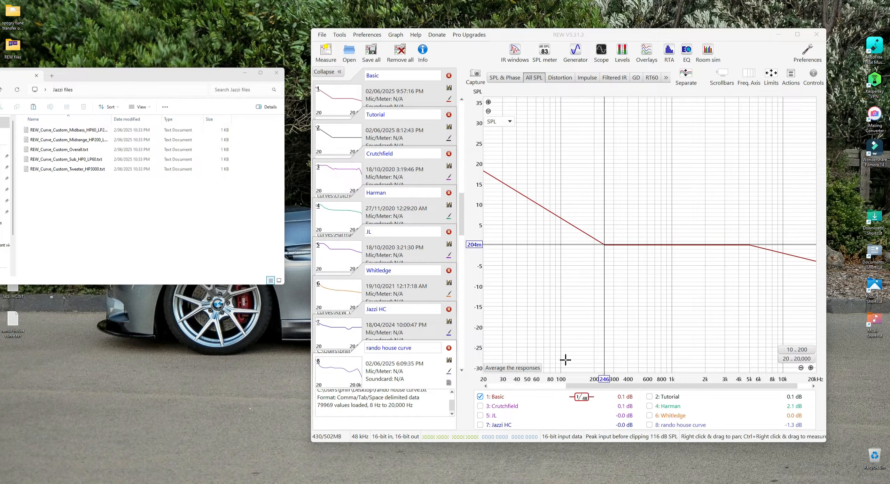
# Step: Hide the Basic curve in REW and load all five REW_Curve_Custom text files from the Jazzi files folder
pyautogui.click(480, 396)
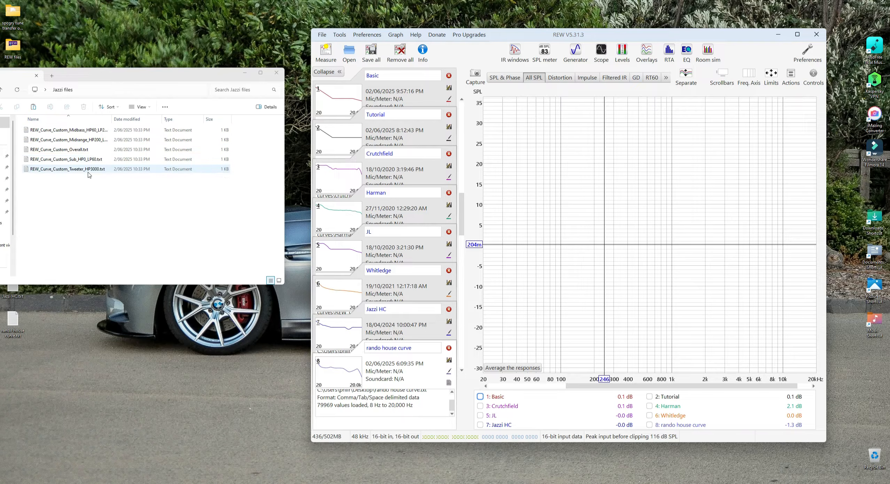
pyautogui.click(68, 133)
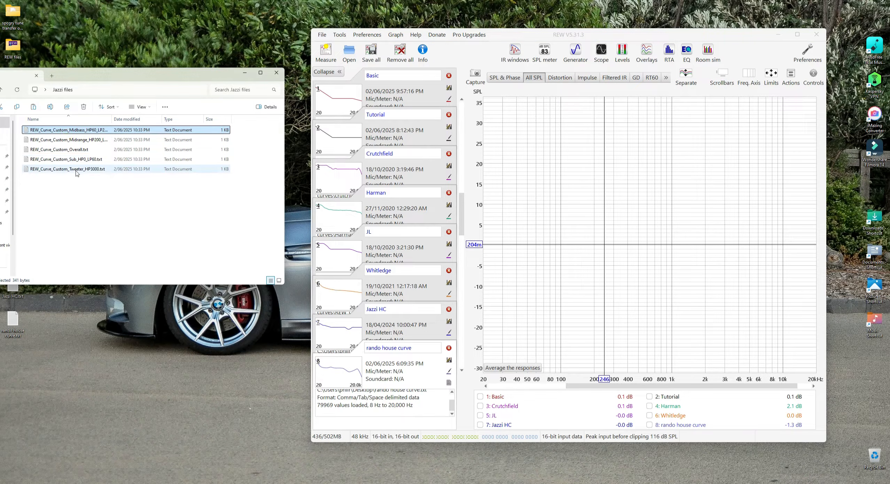
pyautogui.keyDown('shift'); pyautogui.click(77, 170); pyautogui.keyUp('shift')
pyautogui.moveTo(76, 170); pyautogui.dragTo(571, 279)
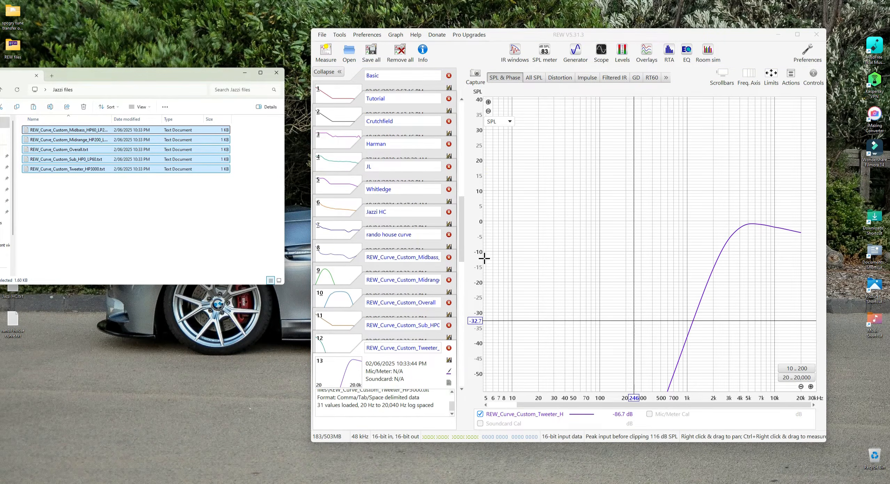
# Step: Show the imported speaker target curves together on the All SPL graph in a maximized REW window
pyautogui.click(533, 77)
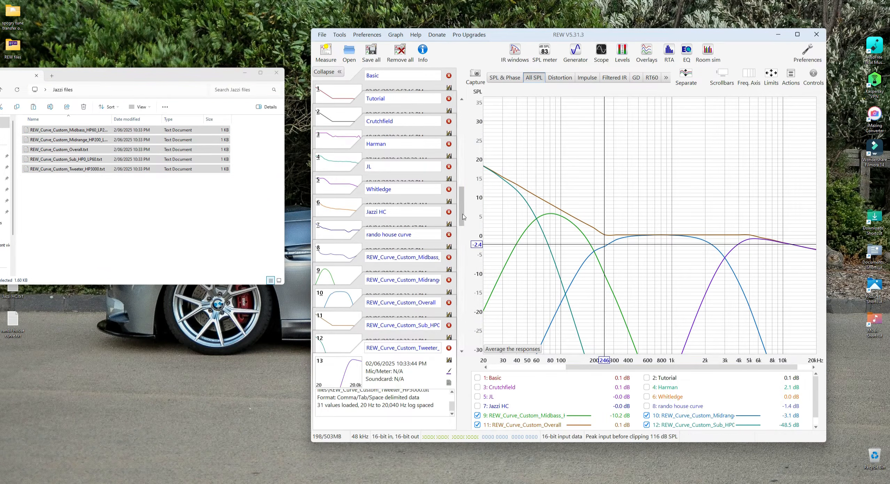
pyautogui.click(797, 34)
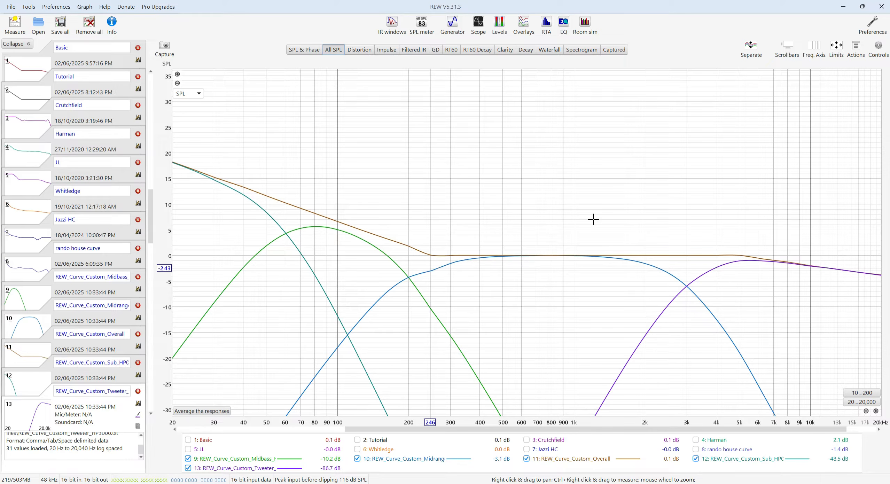
pyautogui.moveTo(152, 210); pyautogui.dragTo(152, 221)
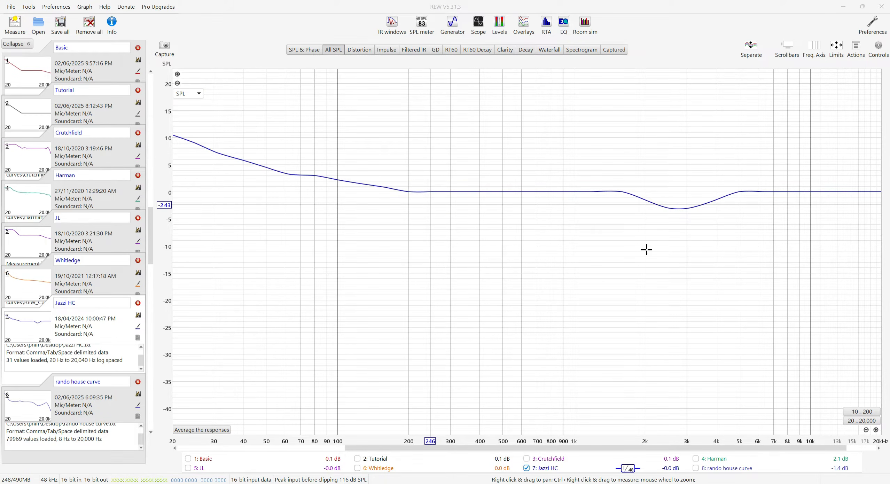
# Step: Export the Jazzi HC measurement as a text file named New Jazzi HC.txt on the Desktop, keeping the default export settings
pyautogui.moveTo(646, 250); pyautogui.dragTo(619, 274)
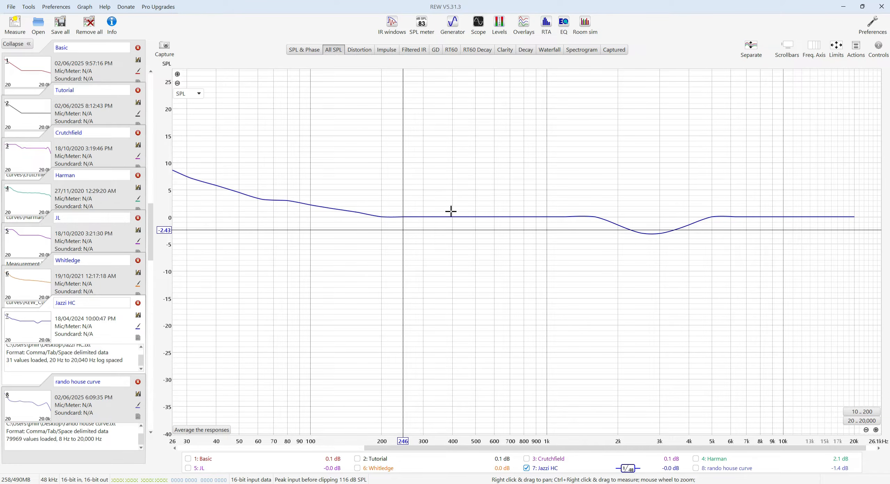
pyautogui.click(849, 421)
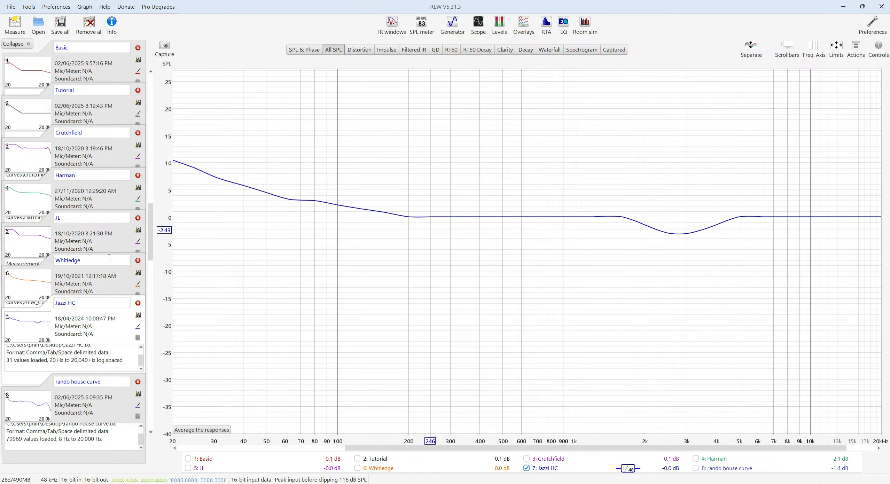
pyautogui.click(12, 7)
pyautogui.moveTo(38, 105)
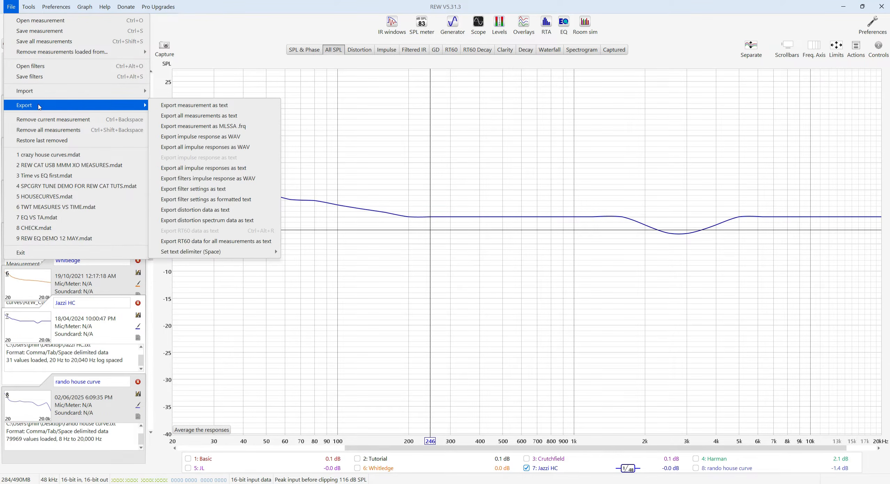
pyautogui.click(208, 106)
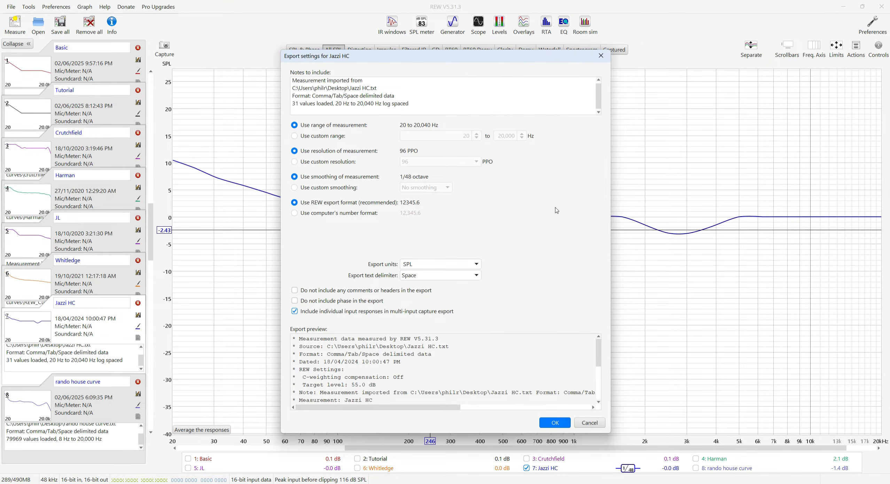
pyautogui.click(555, 422)
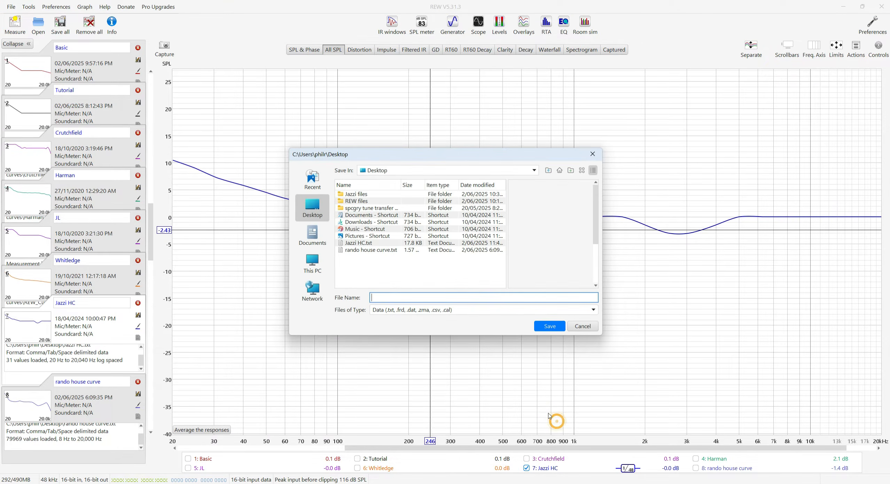
pyautogui.click(369, 243)
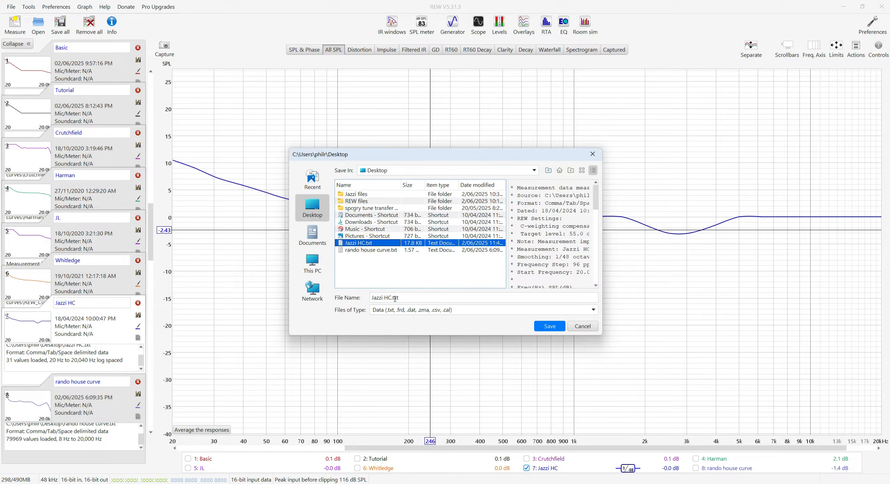
pyautogui.click(371, 297)
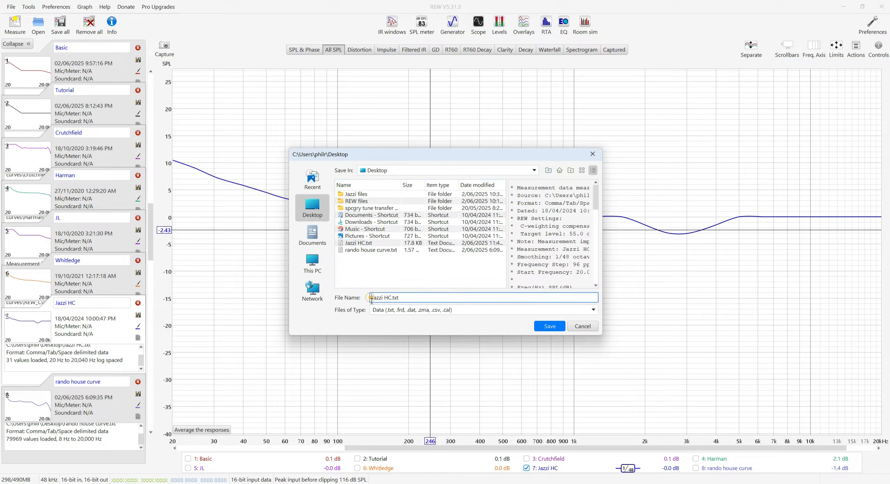
pyautogui.write('New')
pyautogui.click(563, 327)
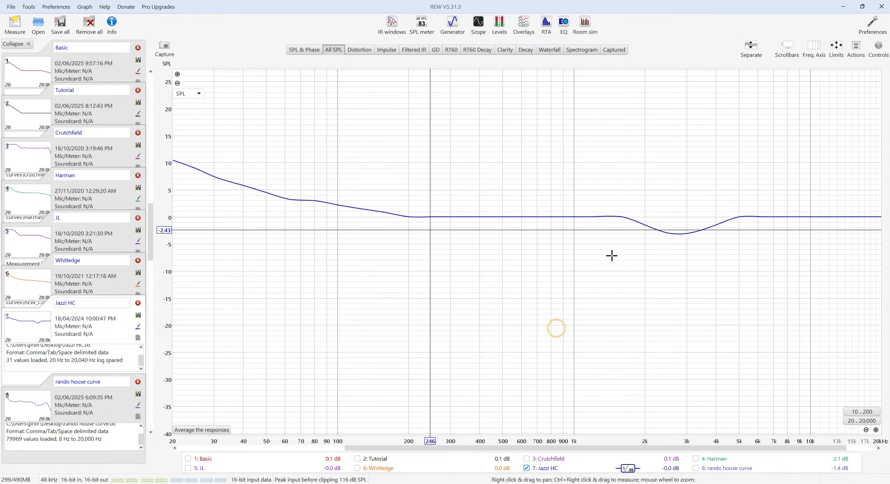
# Step: Open New Jazzi HC.txt from the desktop and examine its frequency and SPL values up to around 100 Hz
pyautogui.click(843, 10)
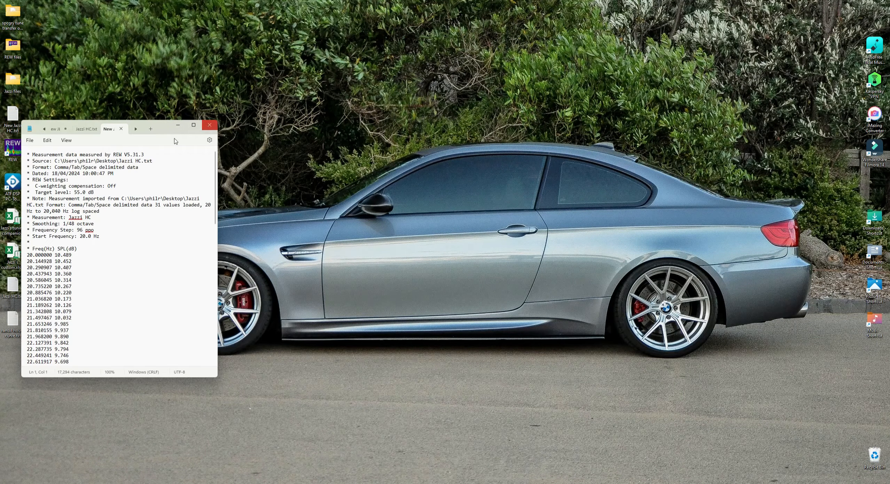
pyautogui.scroll(-17, 75, 259)
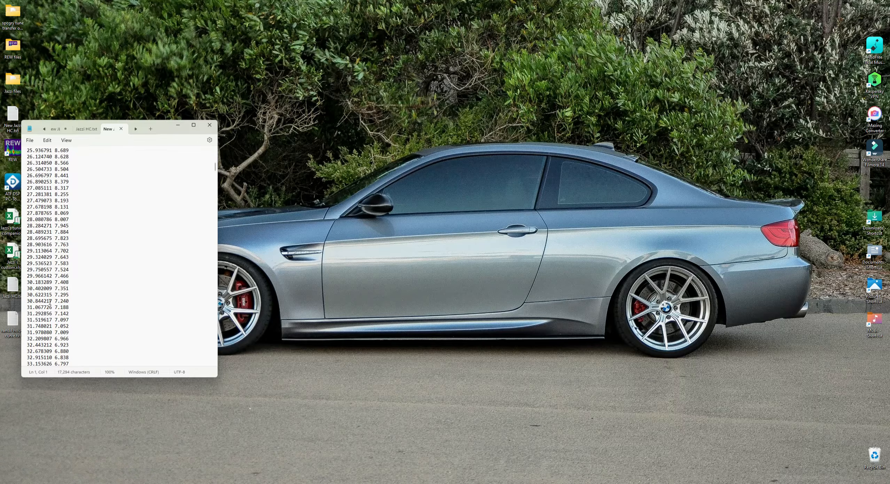
pyautogui.scroll(-13, 48, 304)
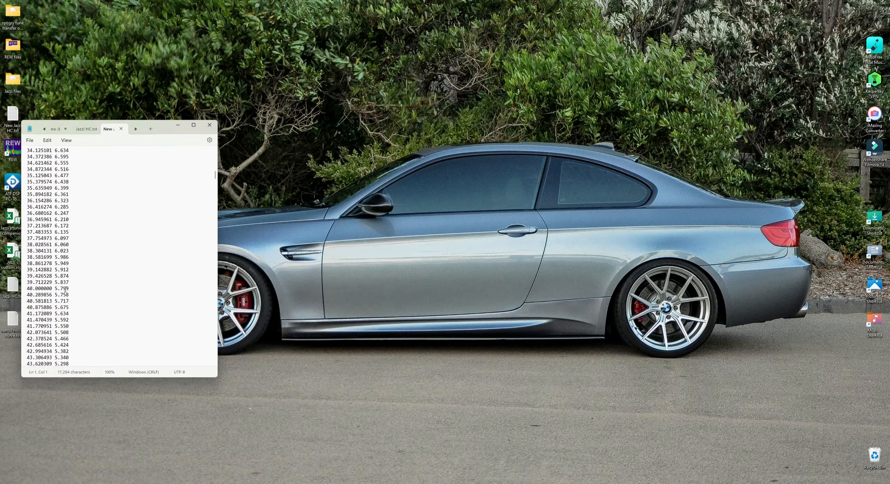
pyautogui.scroll(-20, 101, 319)
pyautogui.scroll(-18, 98, 320)
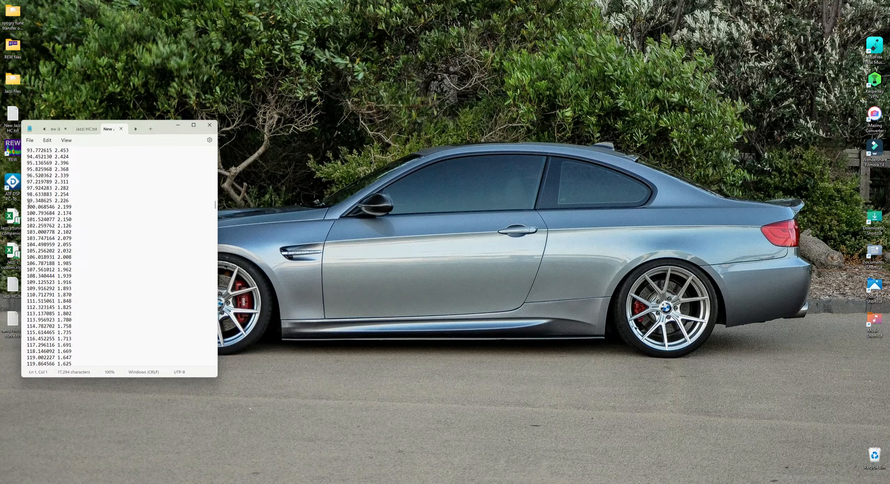
# Step: Overwrite the SPL values in the rows just above 100 Hz with 4 and close the text file
pyautogui.click(59, 207)
pyautogui.moveTo(58, 207); pyautogui.dragTo(74, 207)
pyautogui.moveTo(73, 213); pyautogui.dragTo(58, 213)
pyautogui.write('4')
pyautogui.moveTo(73, 220); pyautogui.dragTo(60, 222)
pyautogui.click(74, 221)
pyautogui.write('4.')
pyautogui.click(210, 126)
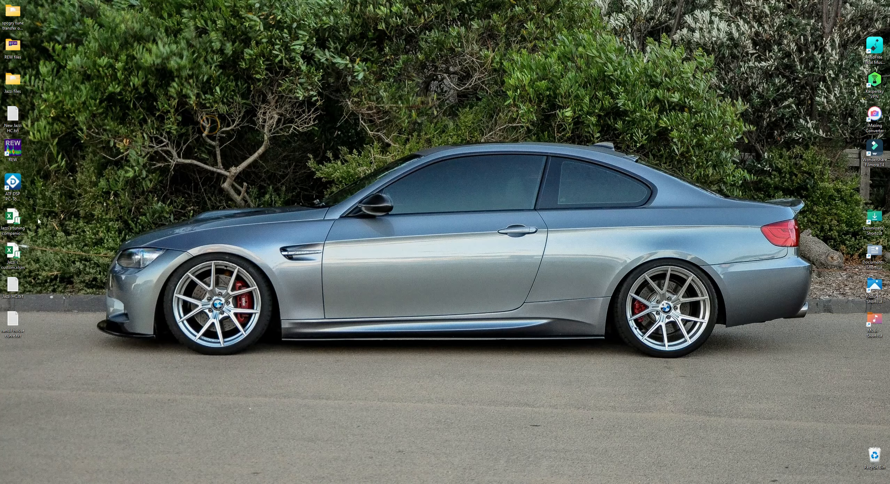
# Step: Switch back to REW and open the EQ window for the Jazzi HC measurement, maximized
pyautogui.moveTo(258, 483)
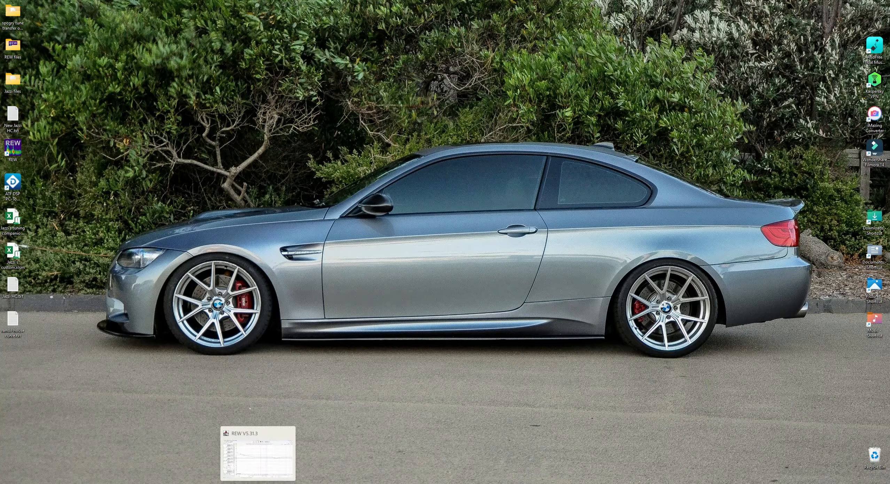
pyautogui.click(258, 456)
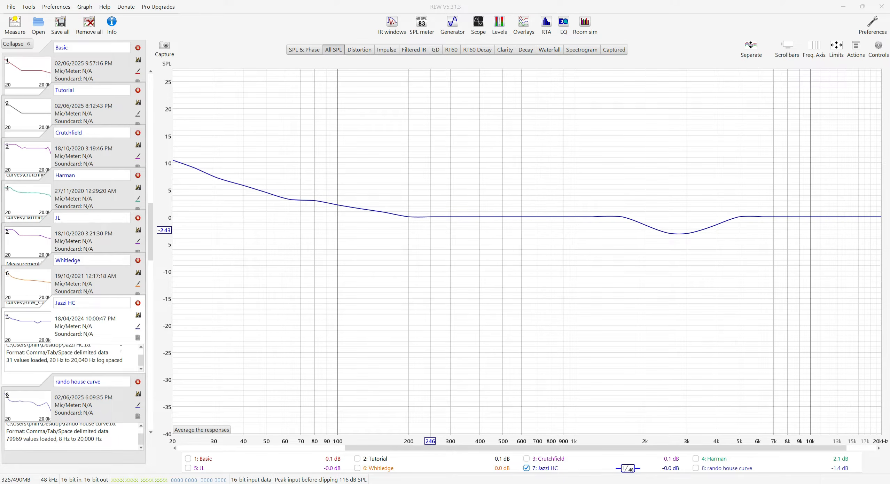
pyautogui.click(46, 308)
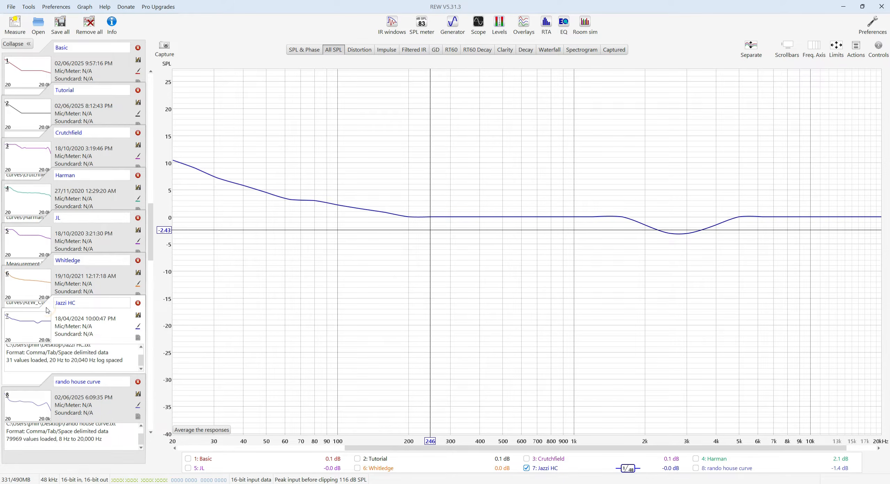
pyautogui.click(566, 26)
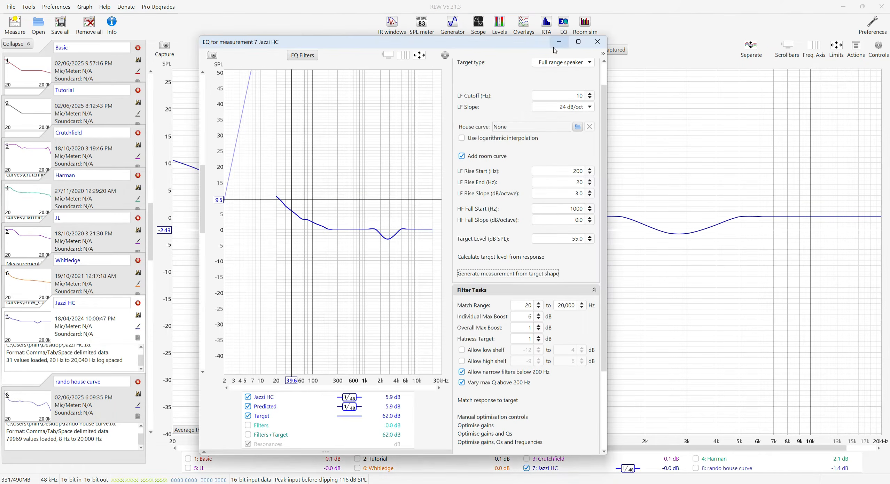
pyautogui.click(583, 42)
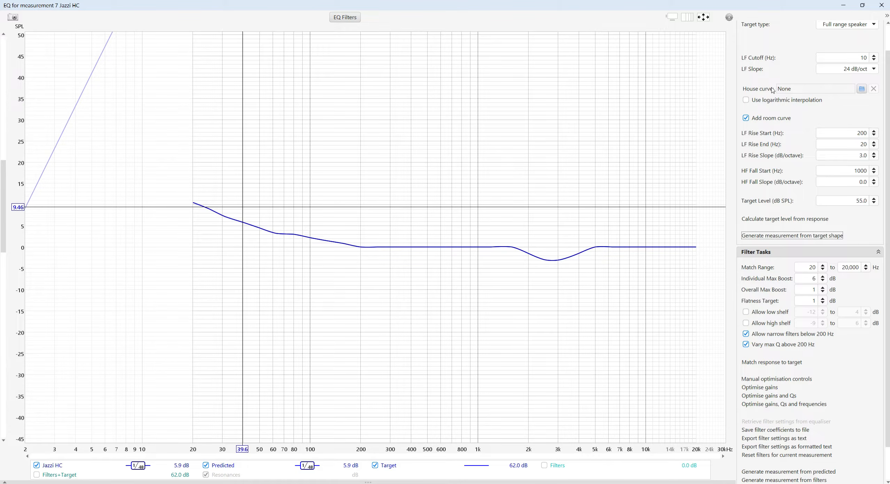
# Step: Load Jazzi HC.txt from the Desktop as the target's house curve and bring the whole target trace into the graph
pyautogui.click(862, 90)
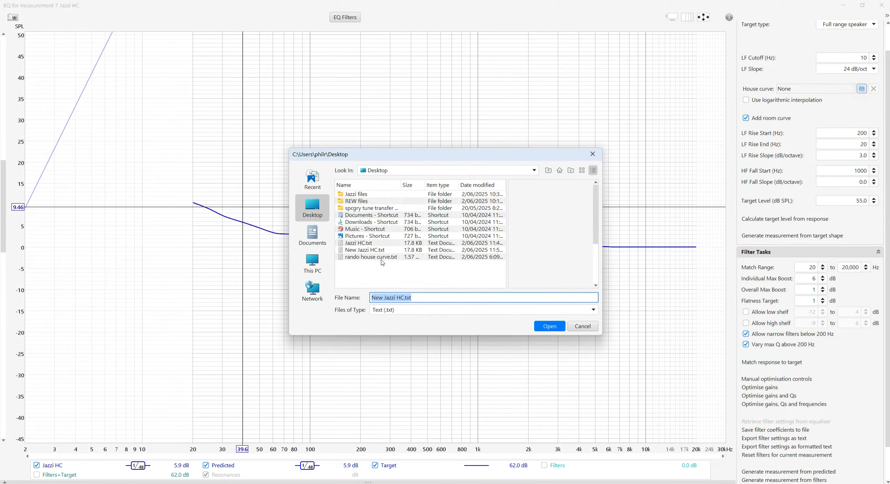
pyautogui.click(358, 243)
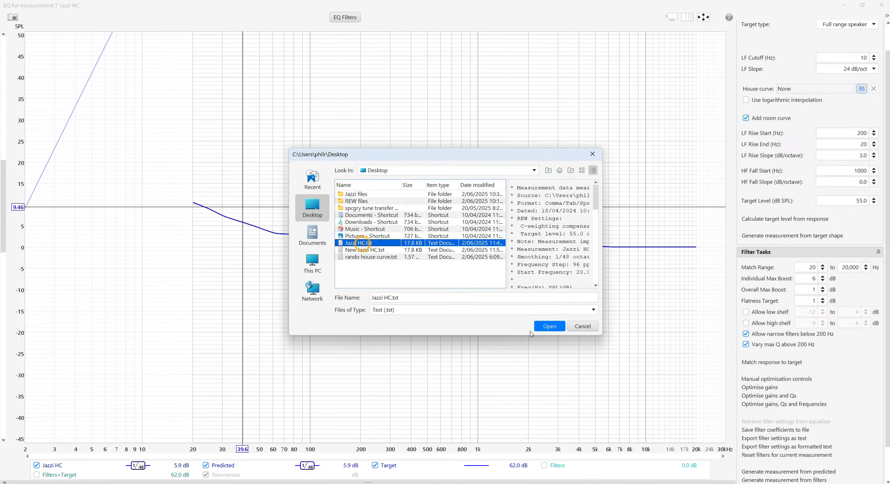
pyautogui.click(550, 326)
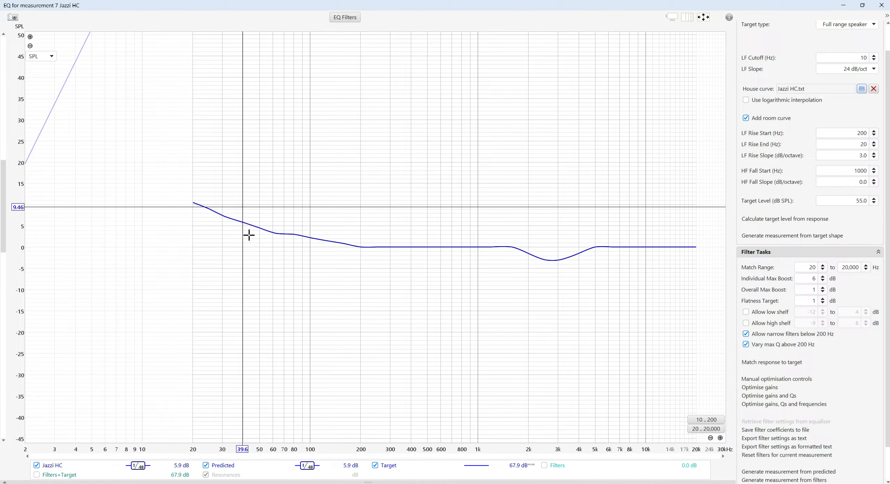
pyautogui.scroll(6, 10, 179)
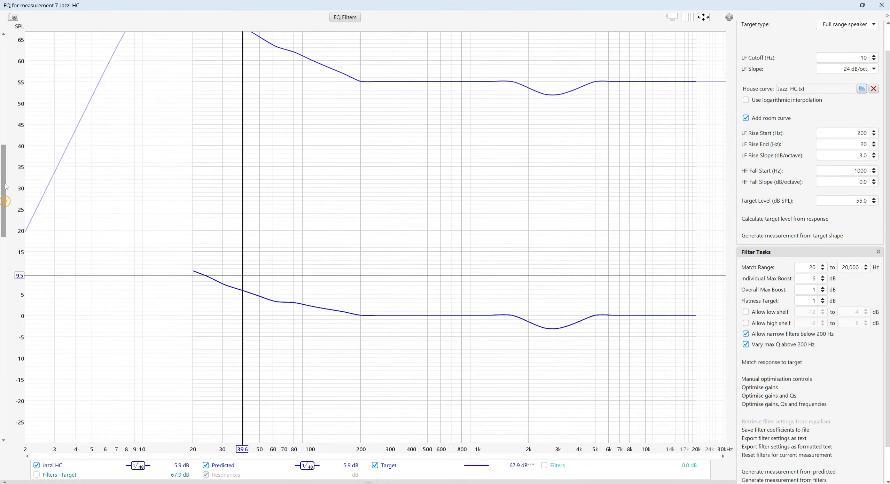
pyautogui.moveTo(9, 171); pyautogui.dragTo(9, 174)
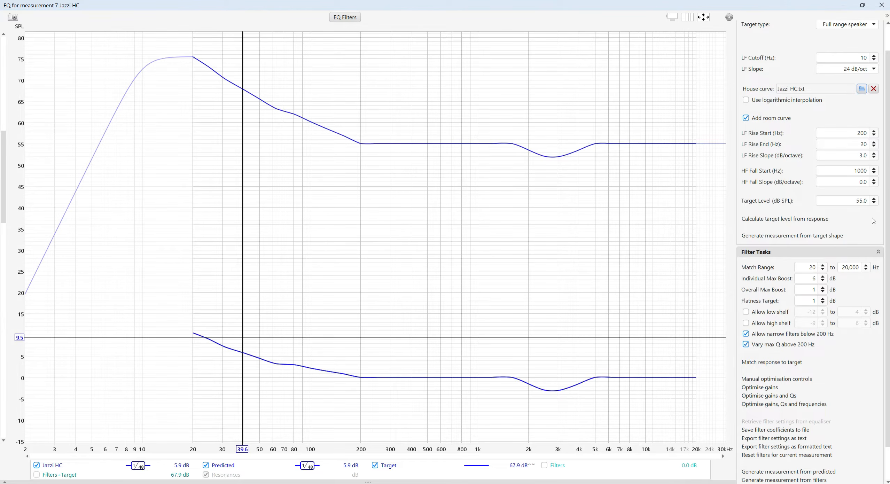
# Step: Set the Target Level to 0 dB SPL
pyautogui.moveTo(850, 201); pyautogui.dragTo(882, 209)
pyautogui.write('0')
pyautogui.press('Return')
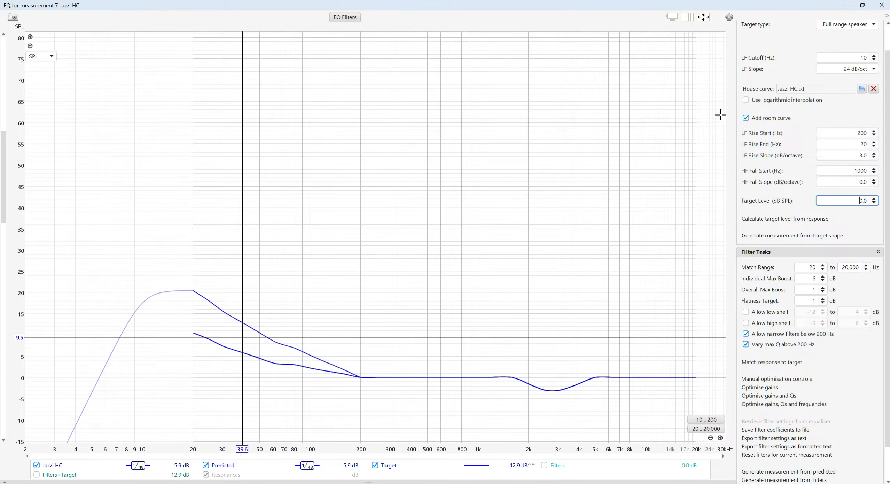
# Step: Remove the added room curve from the target and set the target type to None
pyautogui.click(745, 118)
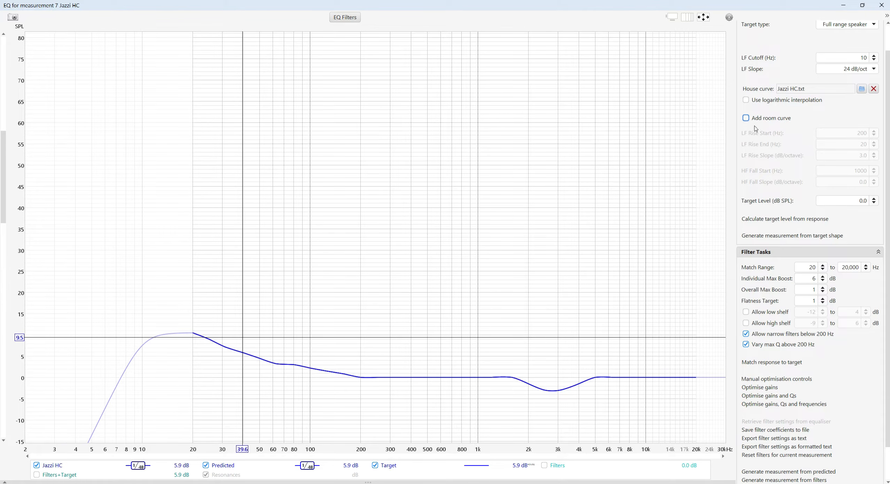
pyautogui.click(823, 57)
pyautogui.scroll(1, 786, 81)
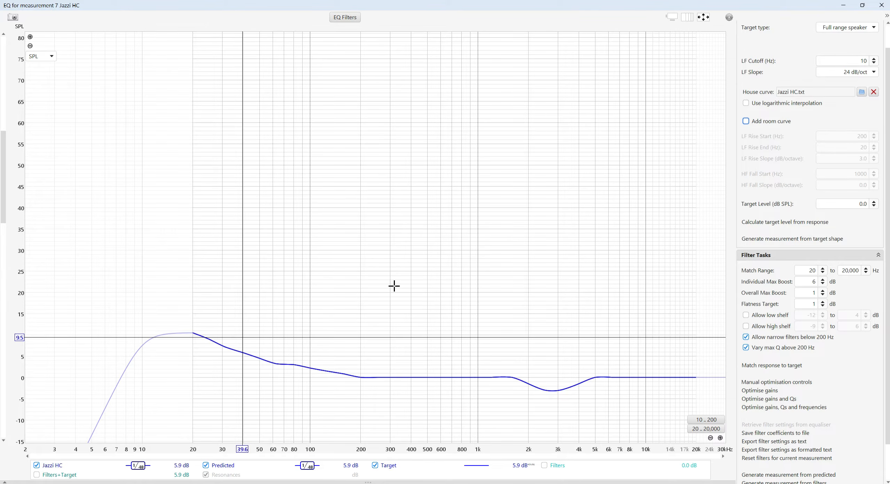
pyautogui.click(871, 28)
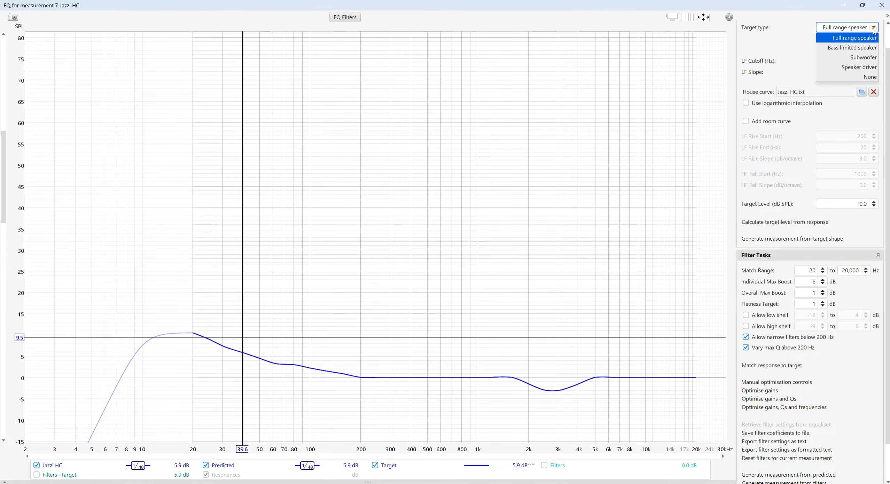
pyautogui.click(869, 77)
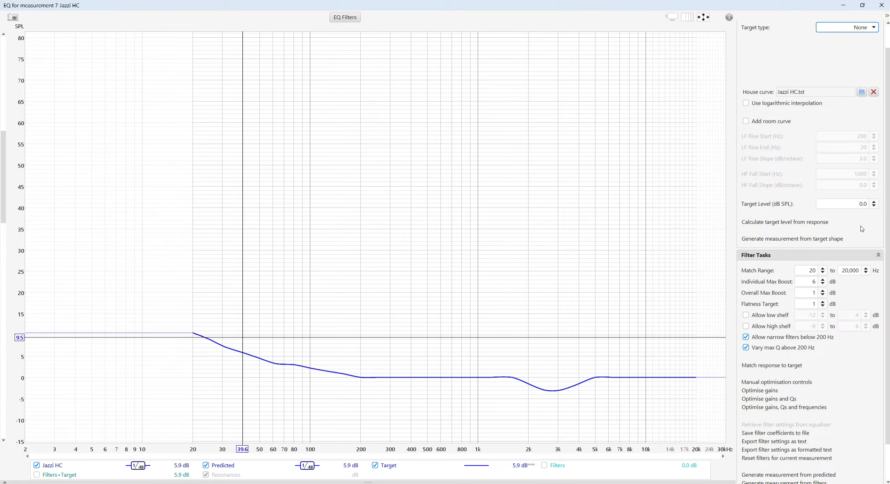
# Step: Set the Target Level to 60 dB SPL and collapse the Filter Tasks section
pyautogui.click(848, 204)
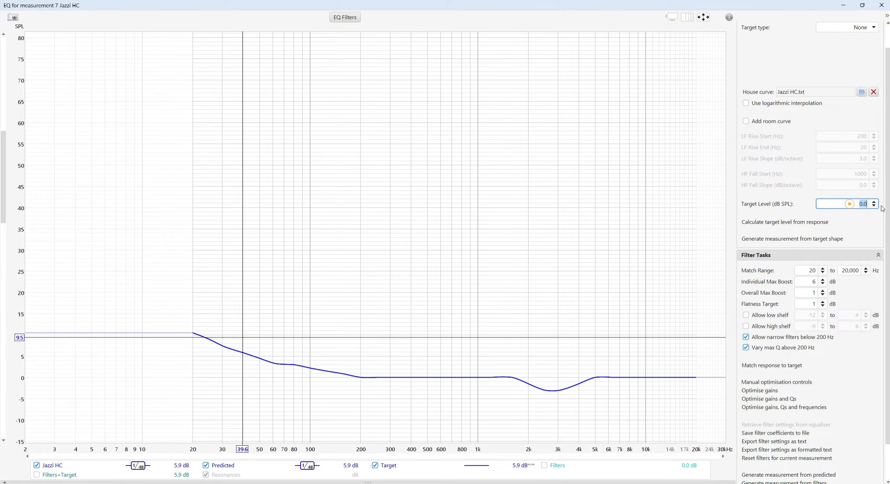
pyautogui.press('Return')
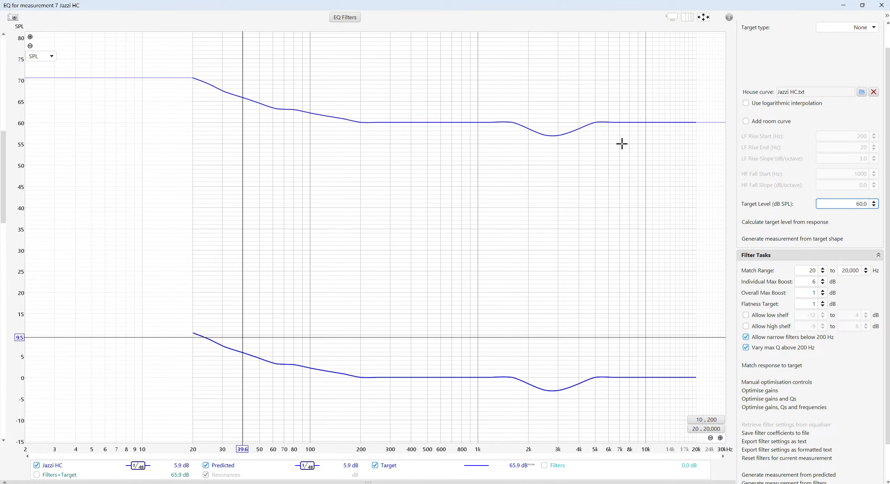
pyautogui.click(878, 256)
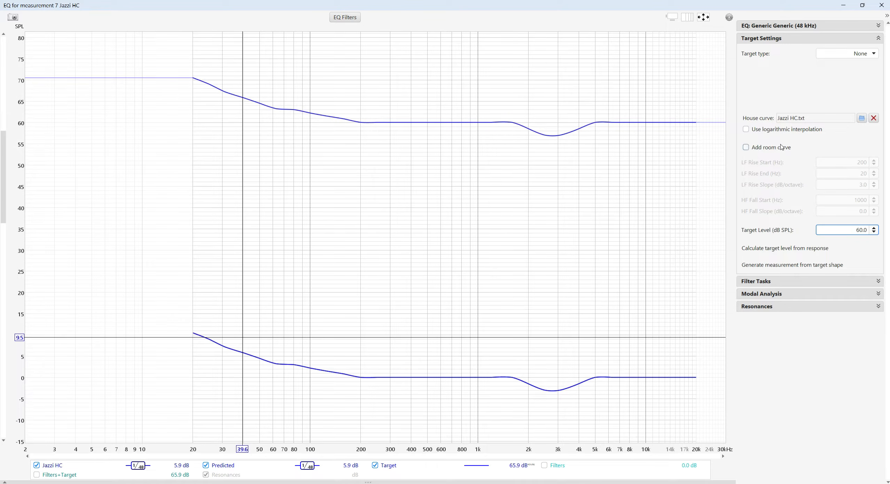
# Step: Add the room curve to the target again, trying an LF Rise Slope of 0 dB/octave before setting it to 1.0 dB/octave
pyautogui.click(745, 147)
pyautogui.doubleClick(844, 186)
pyautogui.write('0')
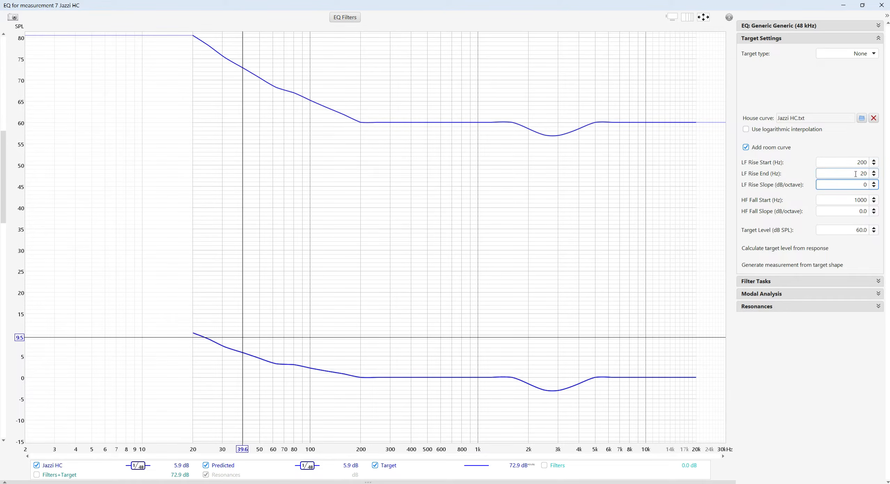
pyautogui.click(857, 210)
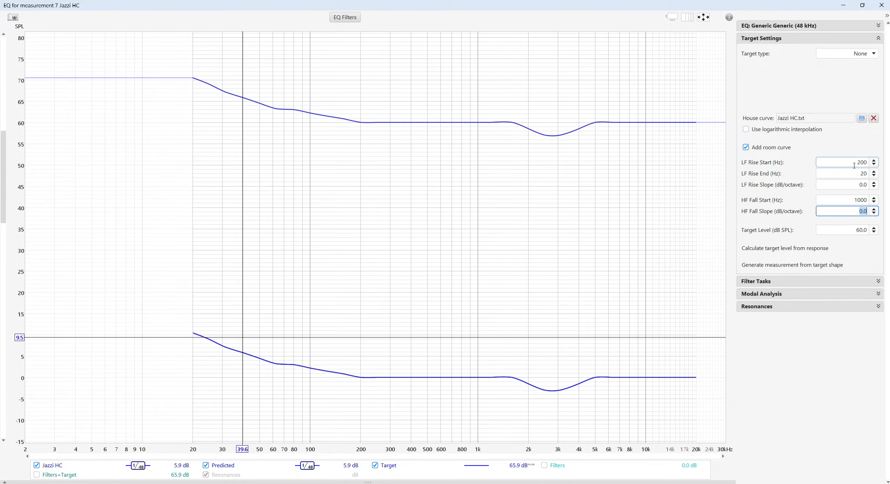
pyautogui.click(850, 183)
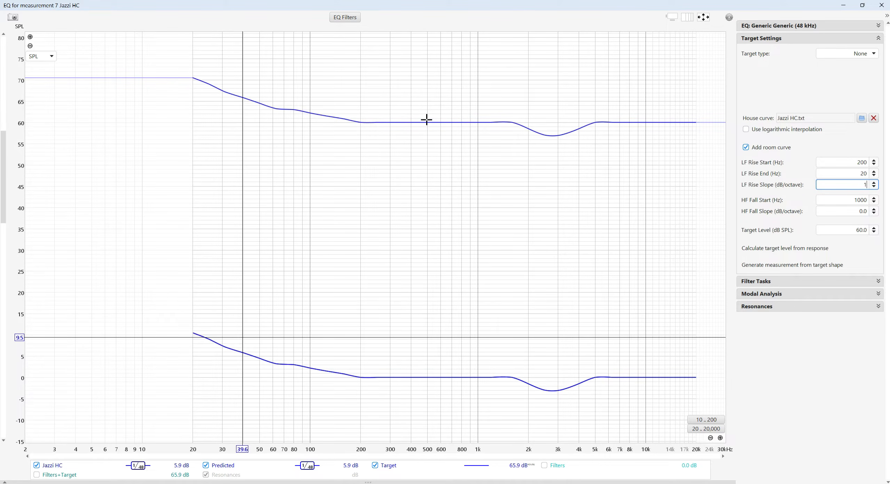
pyautogui.press('Return')
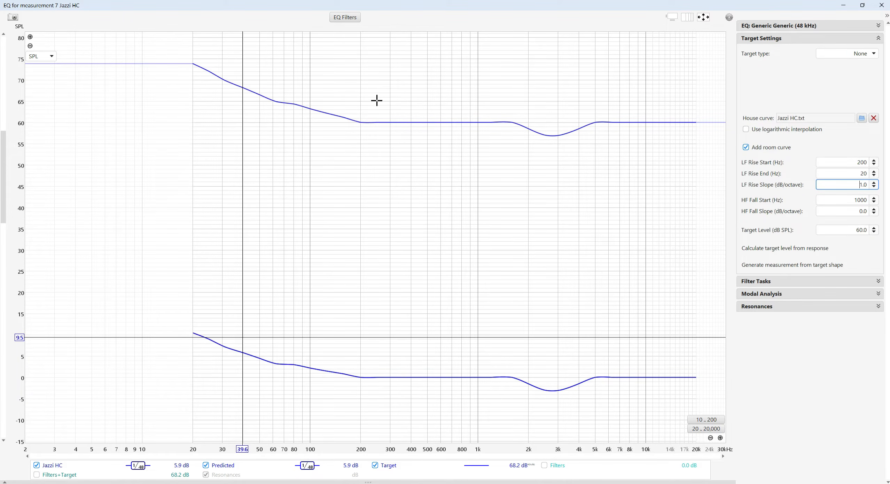
# Step: Set the room curve's LF Rise Slope to 1.5 dB/octave and its HF Fall Slope to 0.5 dB/octave
pyautogui.moveTo(856, 184); pyautogui.dragTo(869, 186)
pyautogui.write('1.')
pyautogui.press('Return')
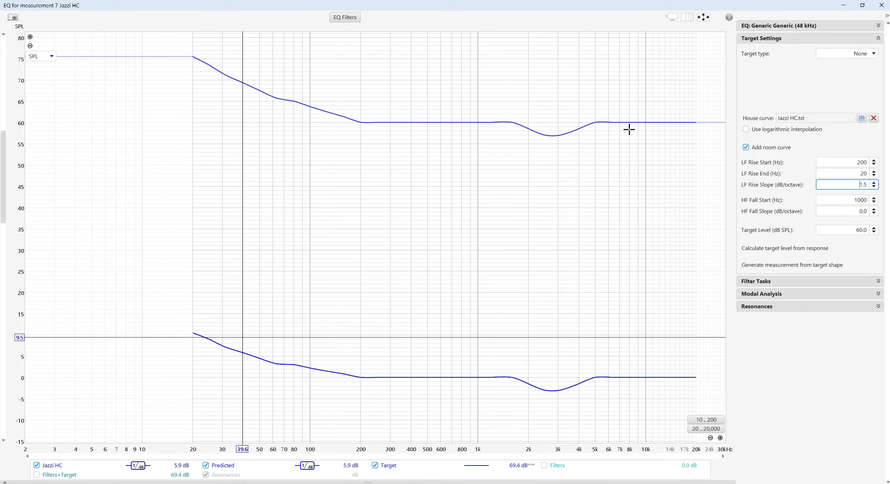
pyautogui.click(859, 211)
pyautogui.moveTo(858, 211); pyautogui.dragTo(868, 212)
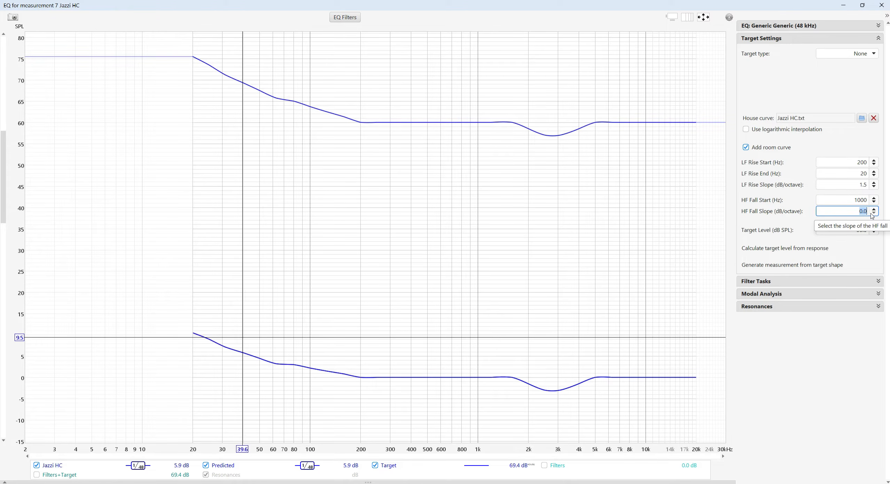
pyautogui.write('.5')
pyautogui.press('Return')
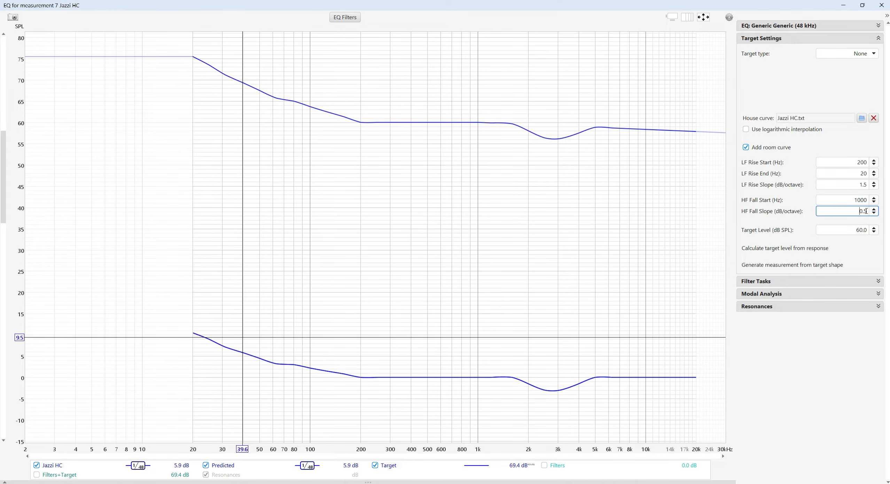
# Step: Set the room curve's LF Rise Start to 350 Hz and its HF Fall Start to 6000 Hz
pyautogui.doubleClick(852, 165)
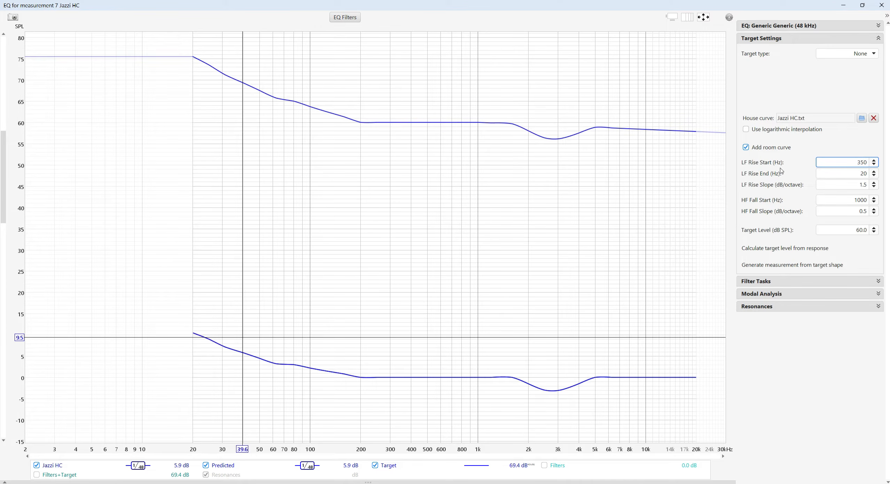
pyautogui.press('Return')
pyautogui.doubleClick(846, 200)
pyautogui.write('6000')
pyautogui.press('Return')
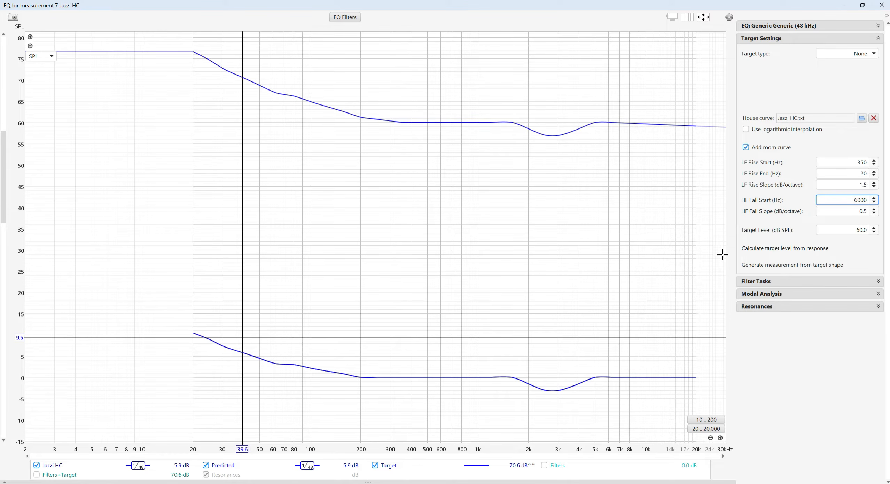
# Step: Generate a measurement from the target shape and return to the All SPL graph to view it
pyautogui.click(796, 265)
pyautogui.click(881, 5)
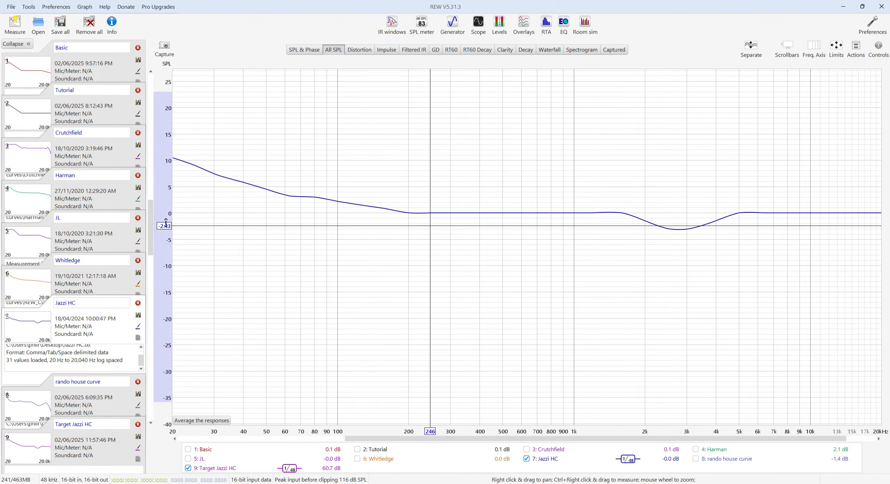
pyautogui.moveTo(150, 224)
pyautogui.mouseDown()
pyautogui.moveTo(159, 177)
pyautogui.moveTo(154, 197)
pyautogui.mouseUp()
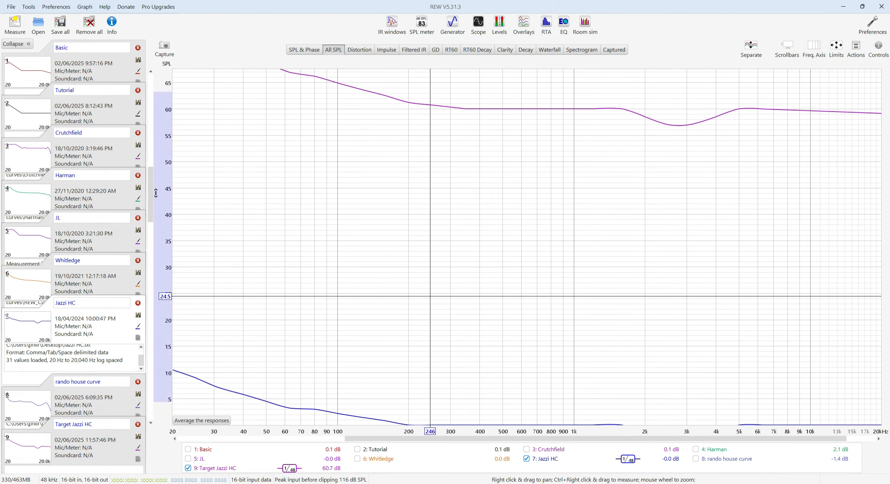
# Step: Align the SPL of Jazzi HC and Target Jazzi HC to their average, centred at 4 kHz over 2 octaves, and compare their low-frequency divergence
pyautogui.click(856, 48)
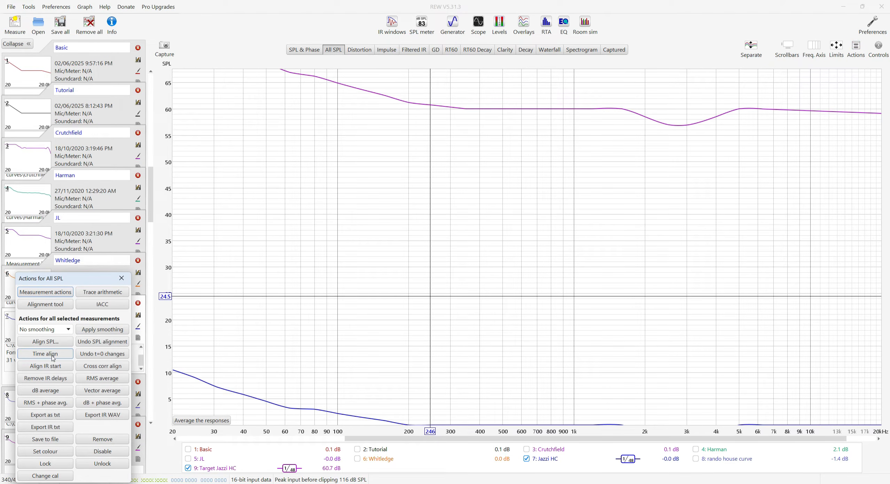
pyautogui.click(56, 341)
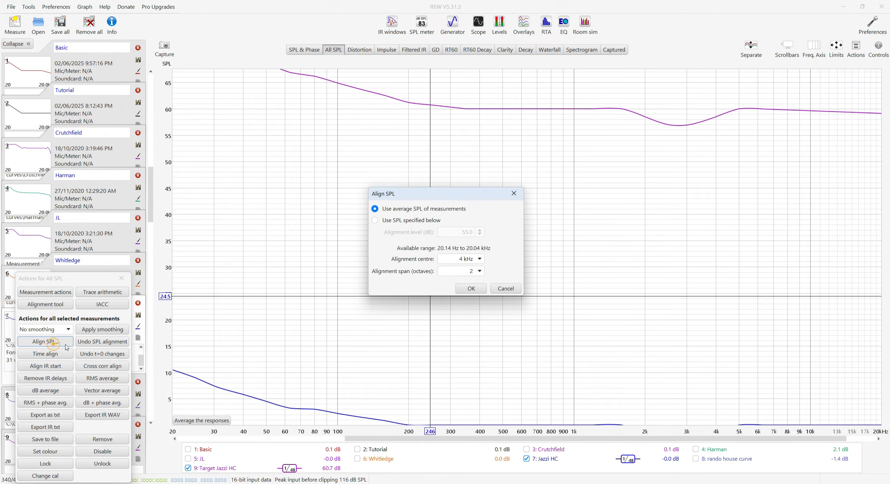
pyautogui.click(476, 289)
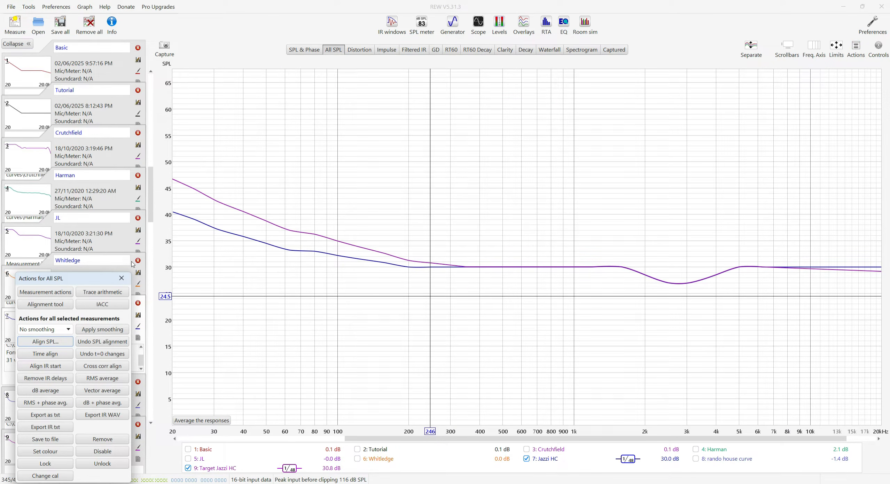
pyautogui.click(121, 278)
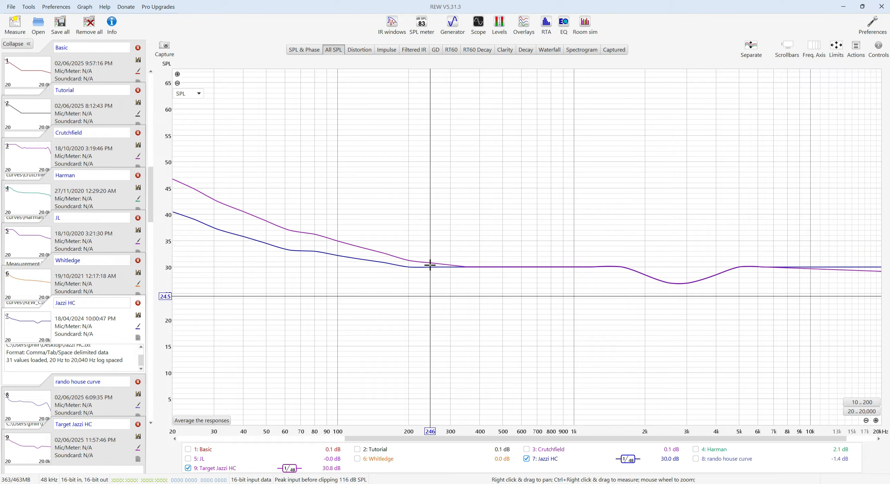
pyautogui.click(408, 267)
pyautogui.click(462, 267)
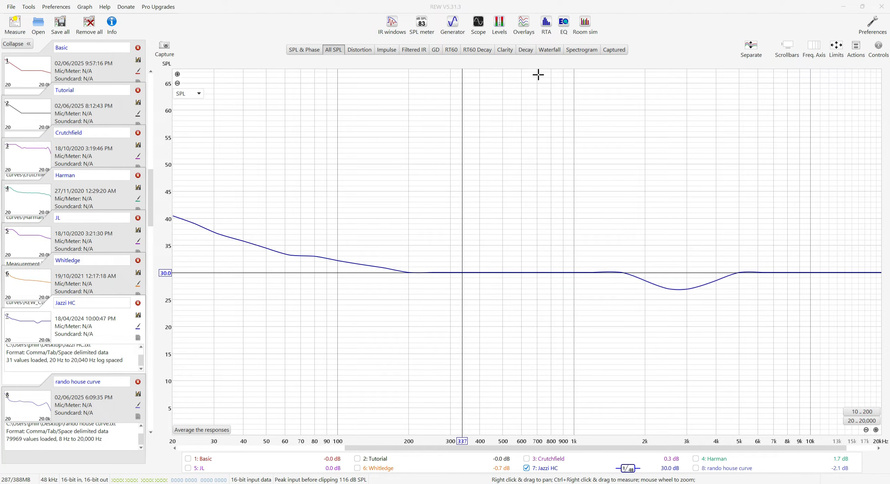
# Step: Clear the house curve from the target settings in the Jazzi HC EQ window and hide the Target trace
pyautogui.click(566, 26)
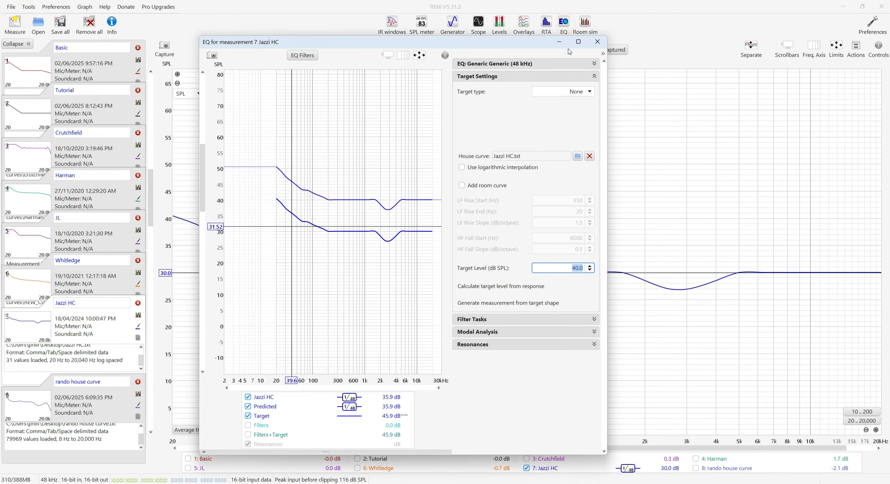
pyautogui.doubleClick(578, 39)
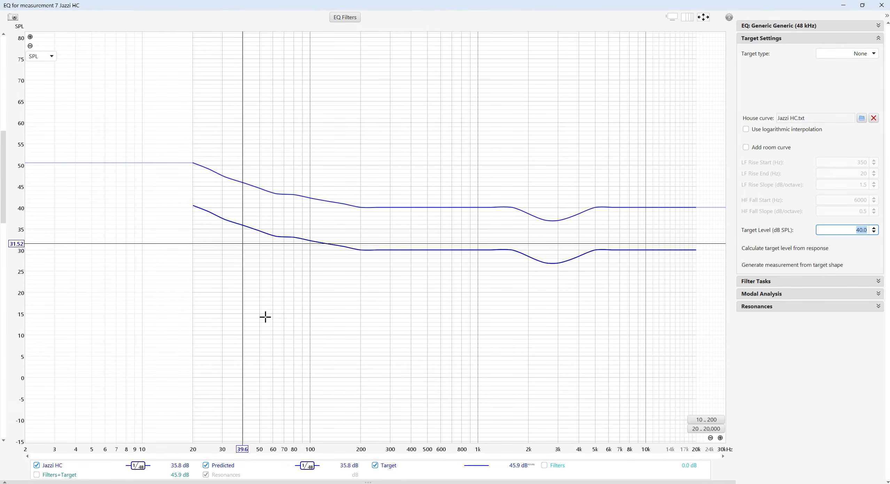
pyautogui.click(748, 148)
pyautogui.click(752, 149)
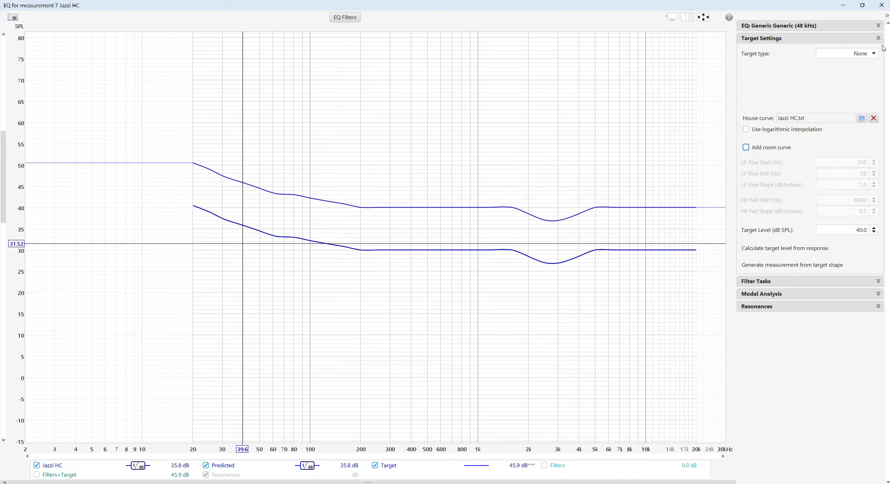
pyautogui.click(874, 120)
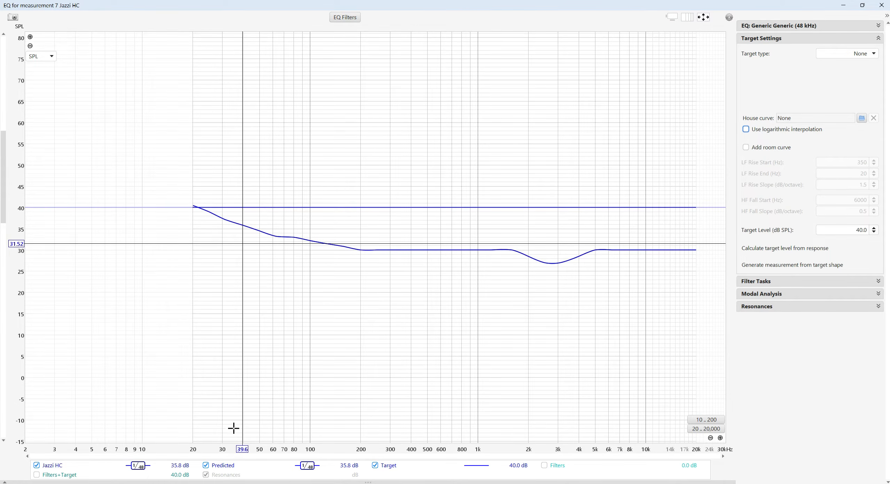
pyautogui.click(376, 465)
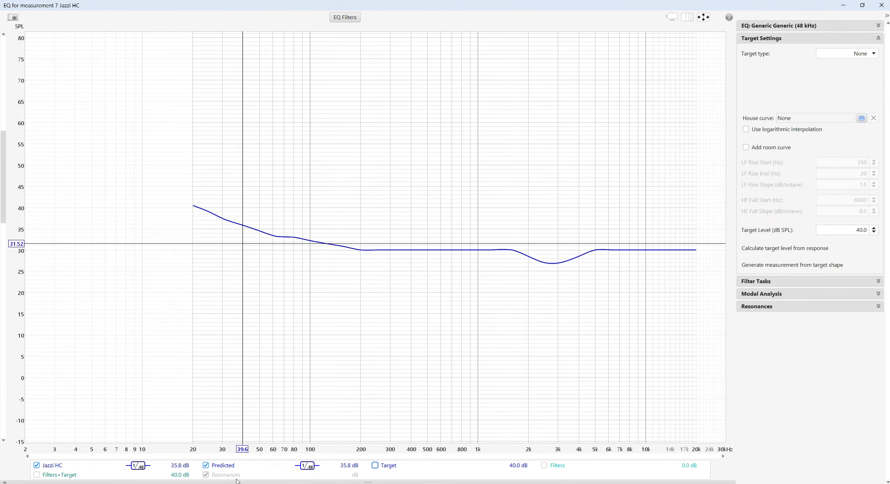
# Step: Open the EQ filters for Jazzi HC clear of the curve and set filter 1 to type PK
pyautogui.click(350, 22)
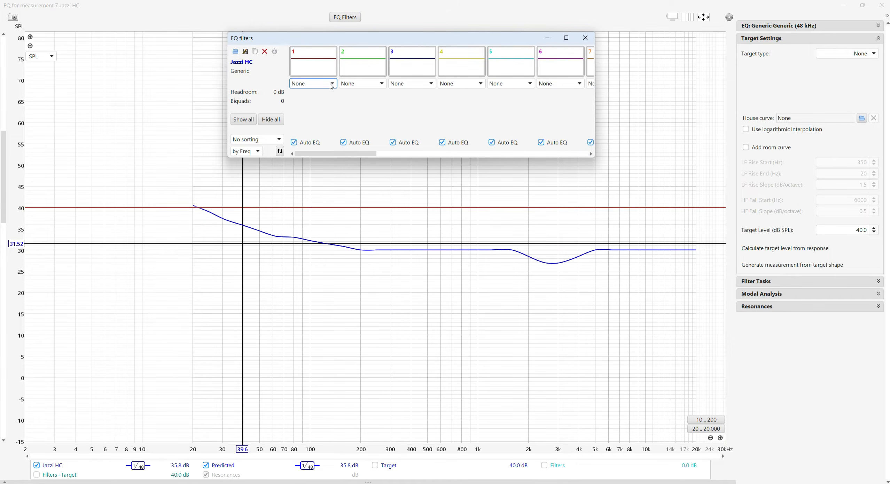
pyautogui.moveTo(357, 38); pyautogui.dragTo(371, 4)
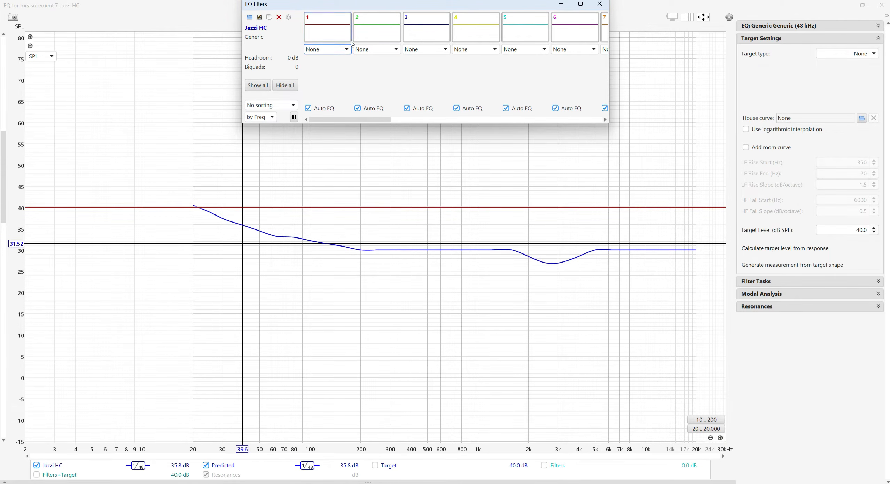
pyautogui.click(348, 52)
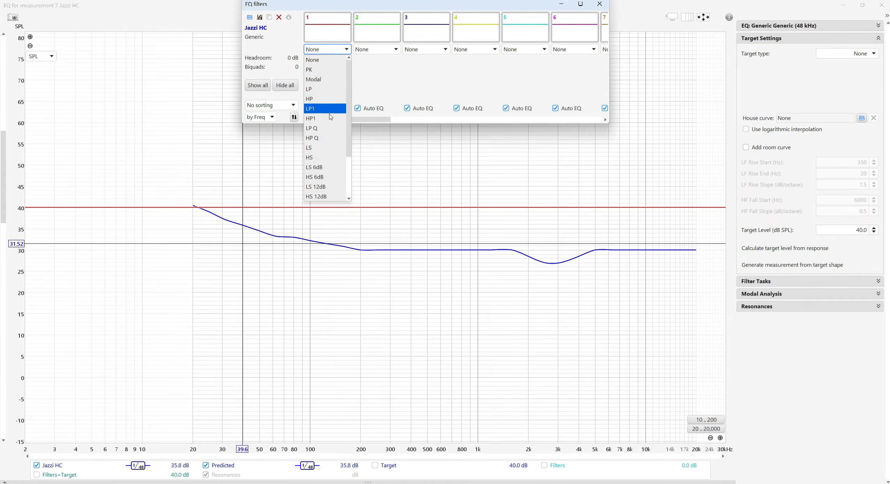
pyautogui.click(320, 71)
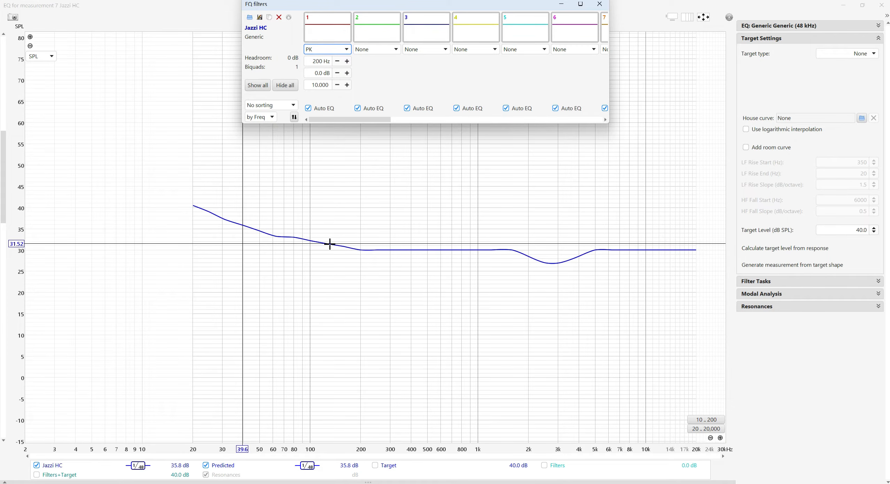
# Step: Set filter 1 to 150 Hz with a Q of 1 and a gain of +3 dB
pyautogui.click(320, 61)
pyautogui.write('150')
pyautogui.press('Tab')
pyautogui.press('Tab')
pyautogui.write('1')
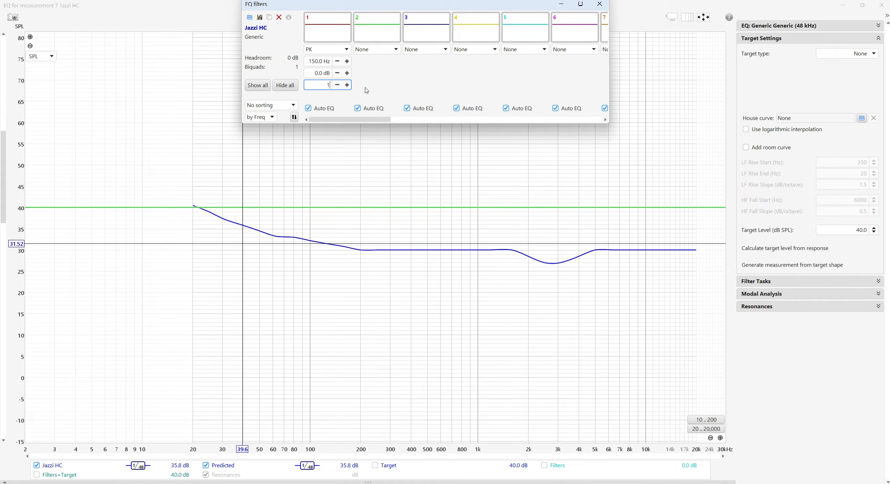
pyautogui.press('Return')
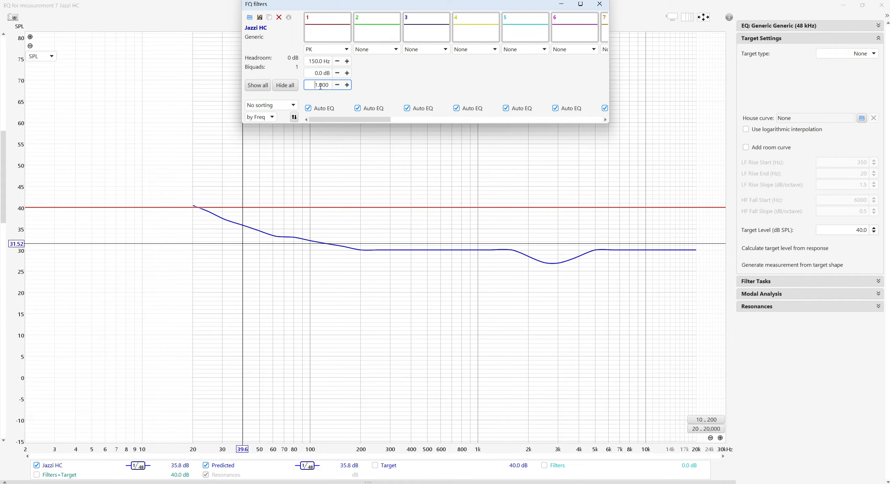
pyautogui.click(318, 73)
pyautogui.write('3')
pyautogui.press('Return')
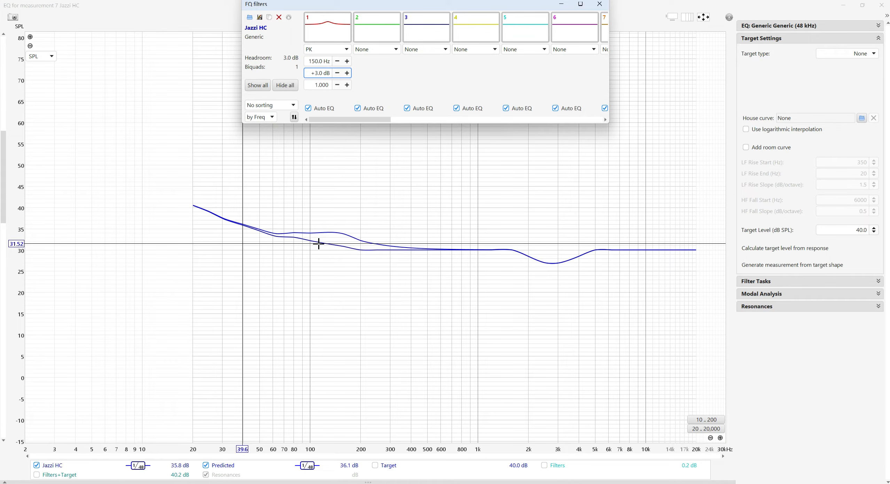
# Step: Inspect the curve around 84 Hz and add filter 2 as a PK at 80 Hz with +4 dB gain and a Q of 2
pyautogui.click(299, 232)
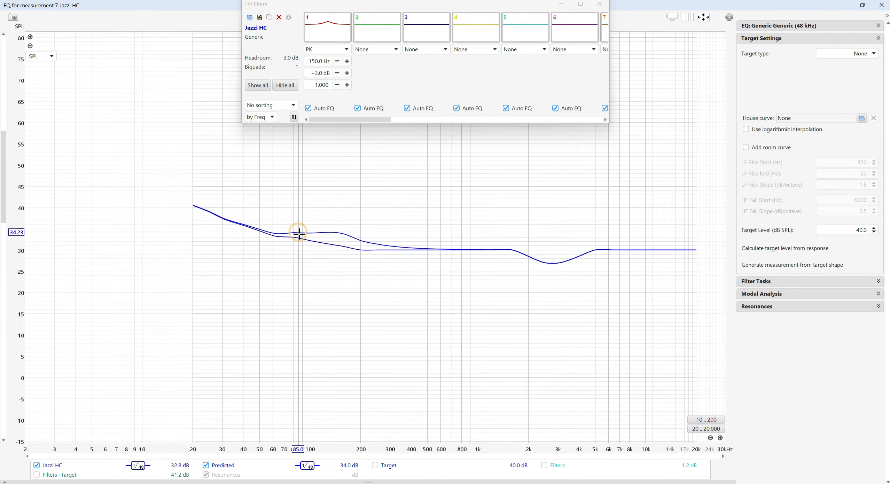
pyautogui.click(299, 233)
pyautogui.click(298, 232)
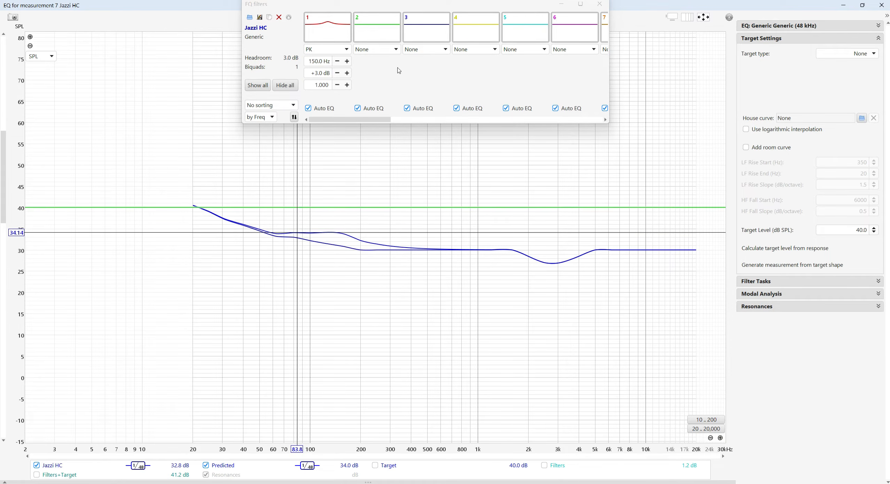
pyautogui.click(396, 49)
pyautogui.click(371, 71)
pyautogui.moveTo(356, 61); pyautogui.dragTo(378, 63)
pyautogui.write('80')
pyautogui.press('Tab')
pyautogui.write('4')
pyautogui.press('Tab')
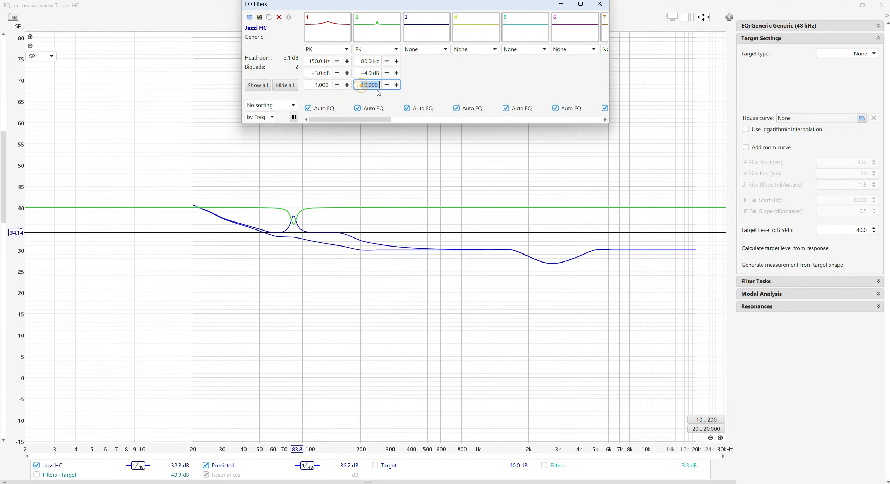
pyautogui.write('2')
pyautogui.press('Return')
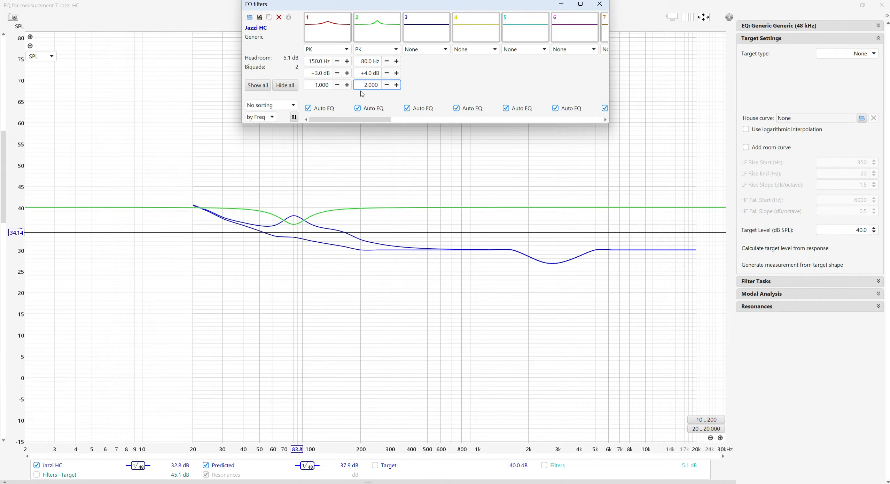
# Step: Set filter 2's Q to 1 and filter 1's gain to +1.5 dB
pyautogui.moveTo(359, 85); pyautogui.dragTo(387, 89)
pyautogui.write('1')
pyautogui.press('Return')
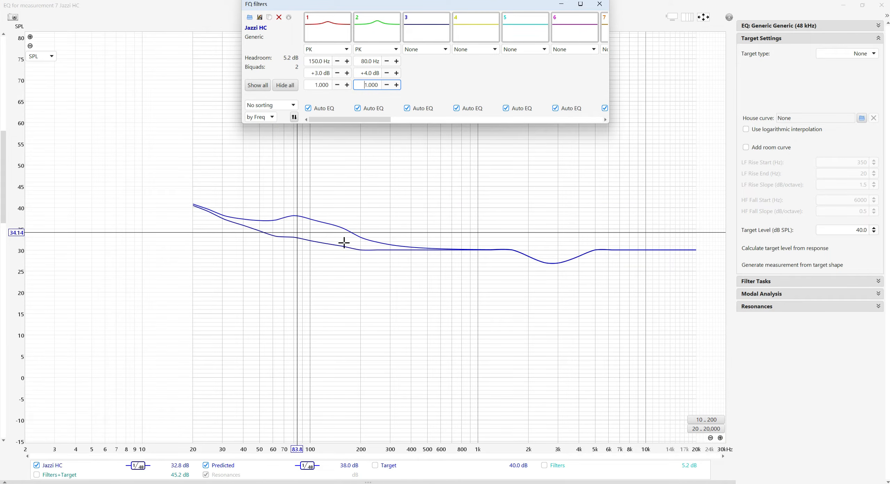
pyautogui.moveTo(309, 73); pyautogui.dragTo(336, 74)
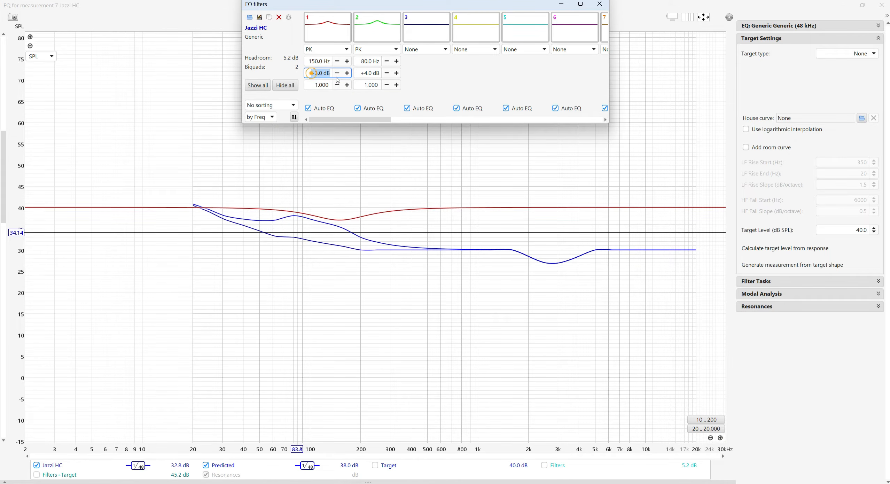
pyautogui.write('1.5')
pyautogui.press('Return')
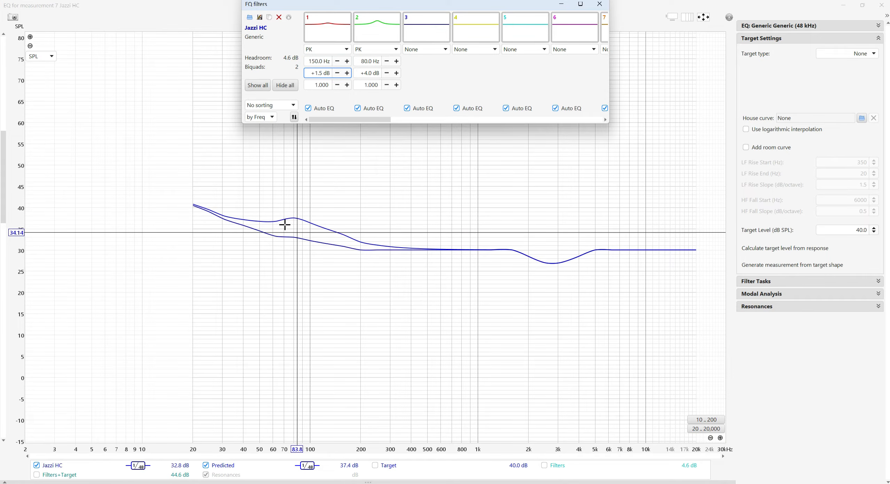
# Step: Set filter 2's frequency to 50 Hz
pyautogui.moveTo(360, 63); pyautogui.dragTo(380, 62)
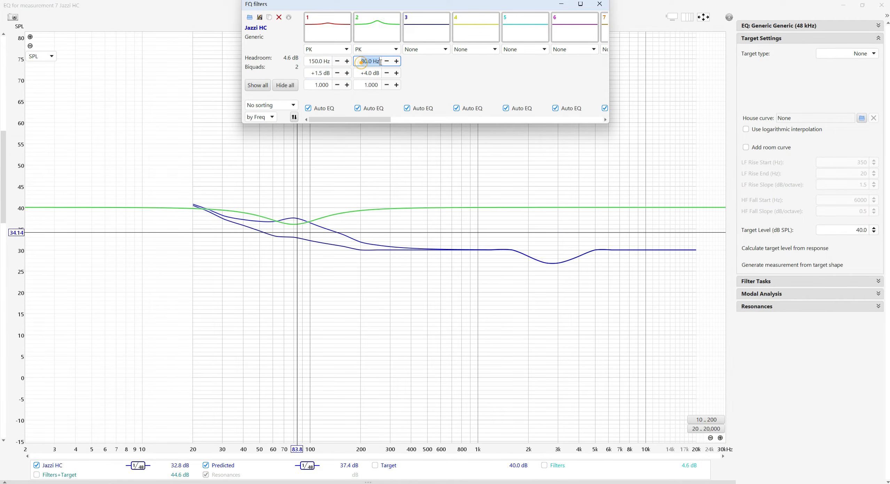
pyautogui.write('50')
pyautogui.press('Return')
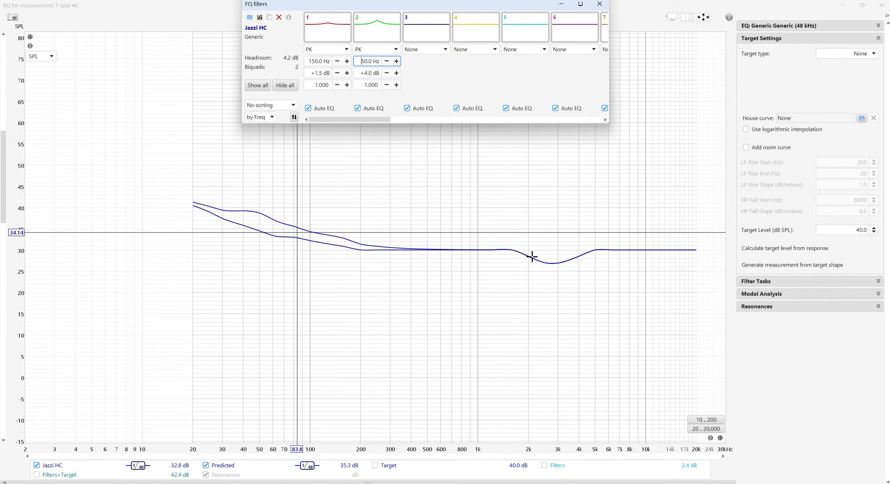
# Step: Inspect the dip near 2.9 kHz and add filter 3 as a PK at 2920 Hz with +5 dB gain
pyautogui.click(552, 263)
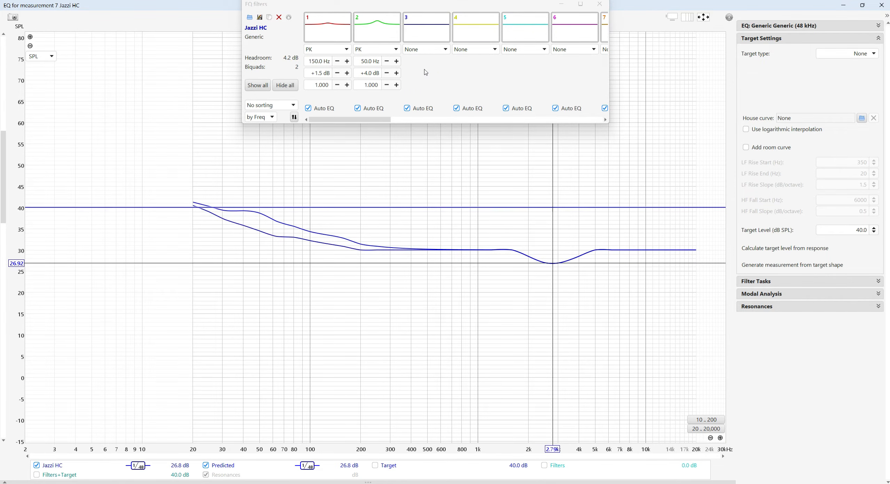
pyautogui.click(426, 49)
pyautogui.click(421, 68)
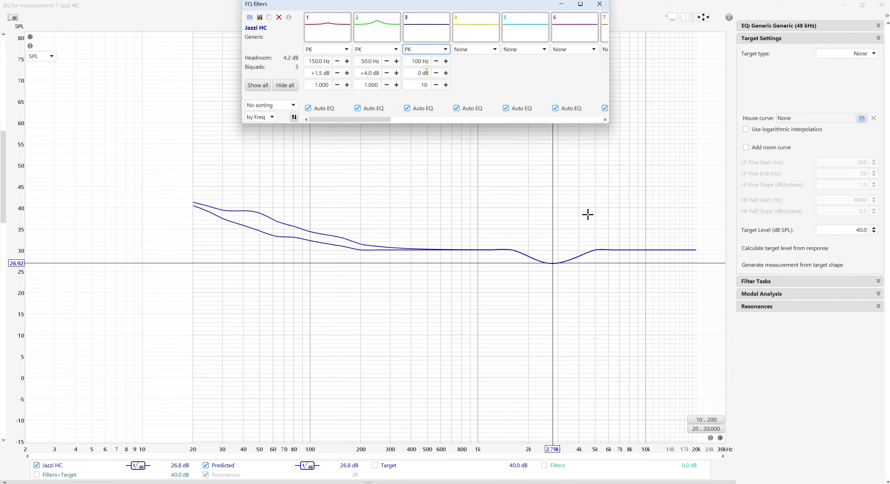
pyautogui.click(555, 264)
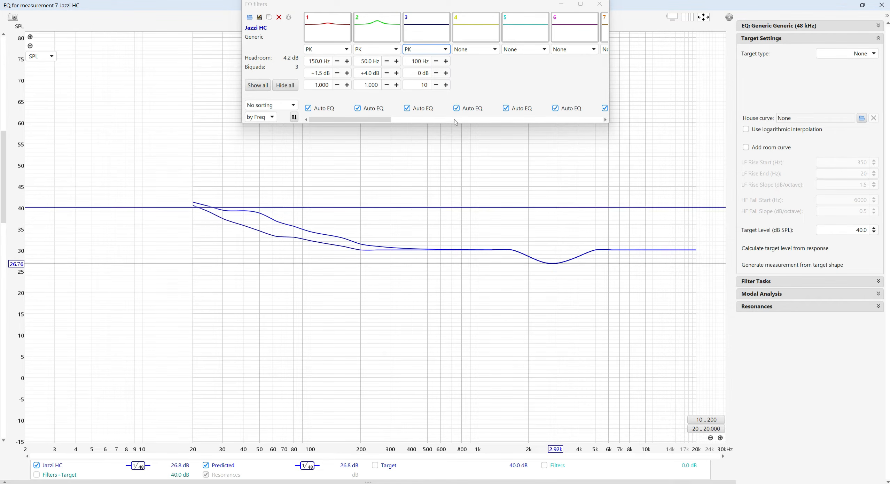
pyautogui.click(412, 63)
pyautogui.write('2920')
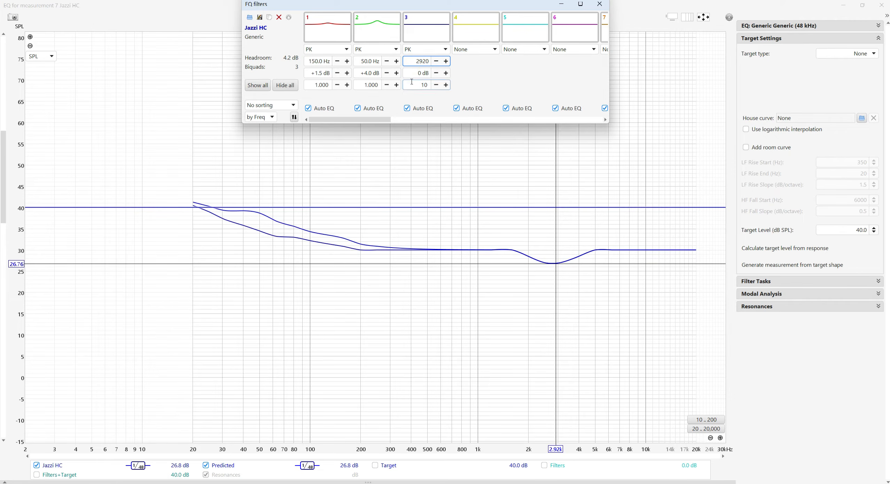
pyautogui.press('Tab')
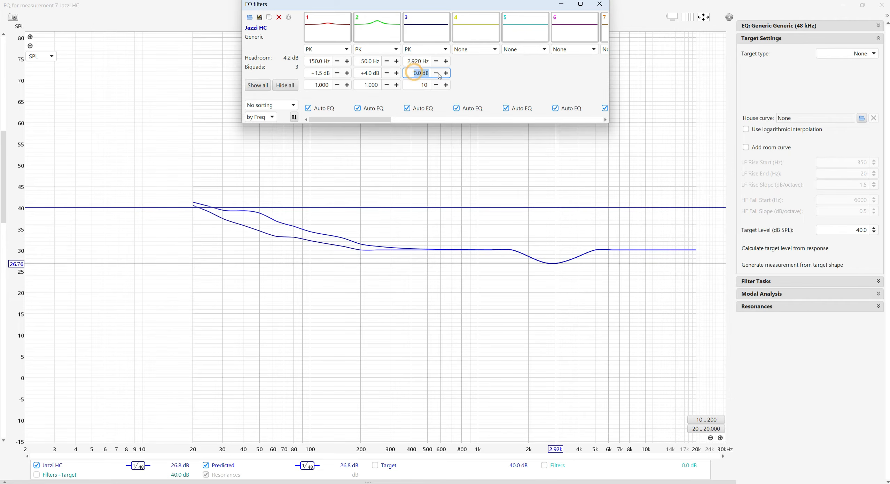
pyautogui.write('5')
pyautogui.press('Return')
# Step: Try a Q of 1 on filter 3 and set it to 2 to narrow the boost
pyautogui.doubleClick(414, 85)
pyautogui.write('1')
pyautogui.press('Return')
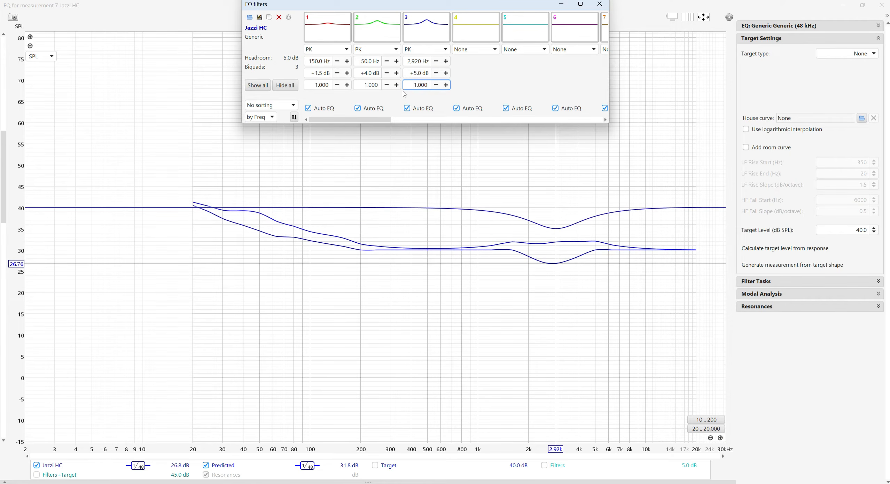
pyautogui.doubleClick(411, 84)
pyautogui.write('2')
pyautogui.press('Return')
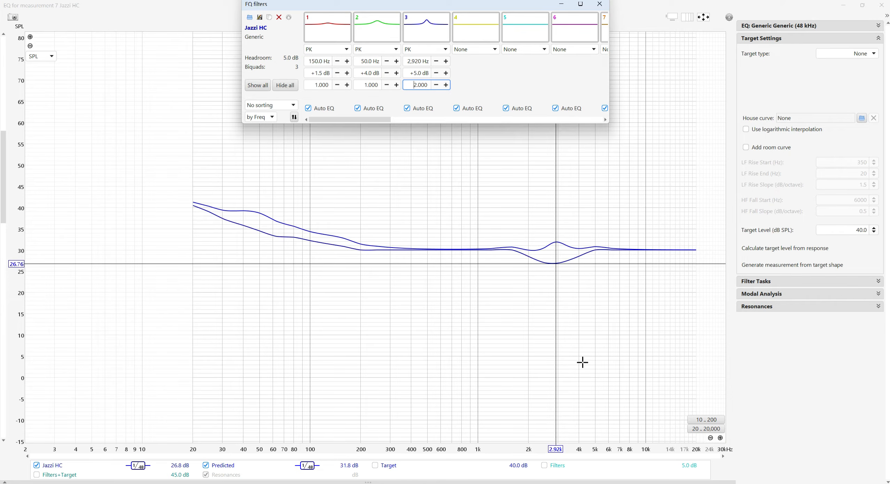
# Step: Generate a measurement from the predicted response and close the EQ filters and EQ windows
pyautogui.click(878, 281)
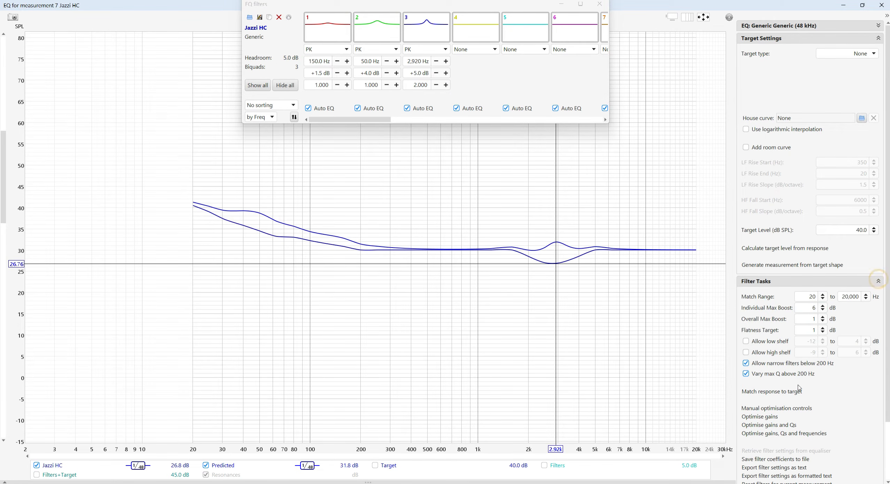
pyautogui.scroll(-4, 780, 445)
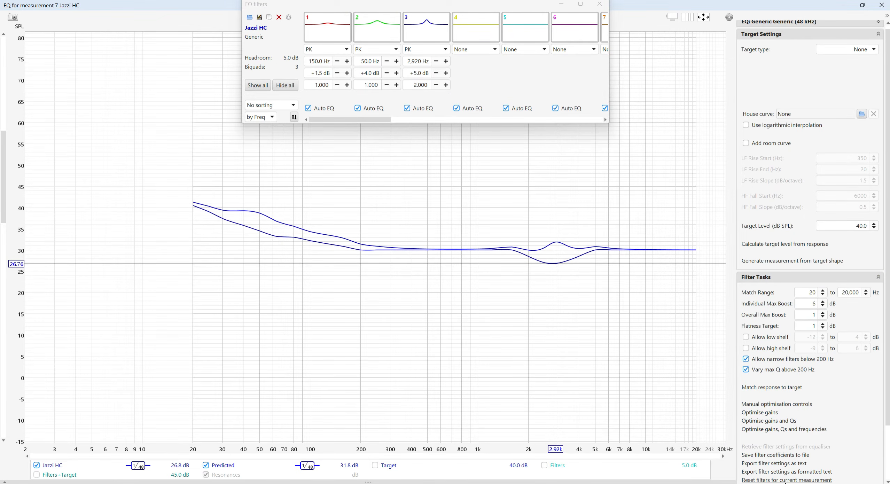
pyautogui.scroll(-3, 808, 428)
pyautogui.scroll(-3, 815, 428)
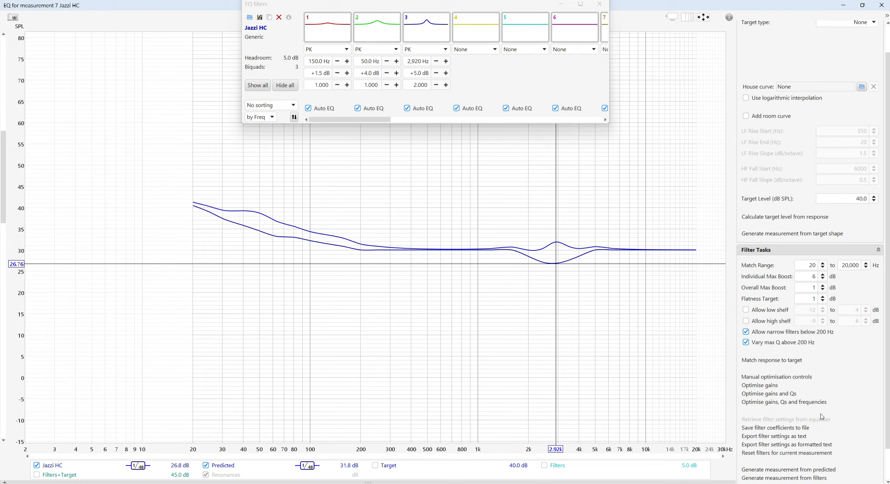
pyautogui.click(794, 468)
pyautogui.click(598, 4)
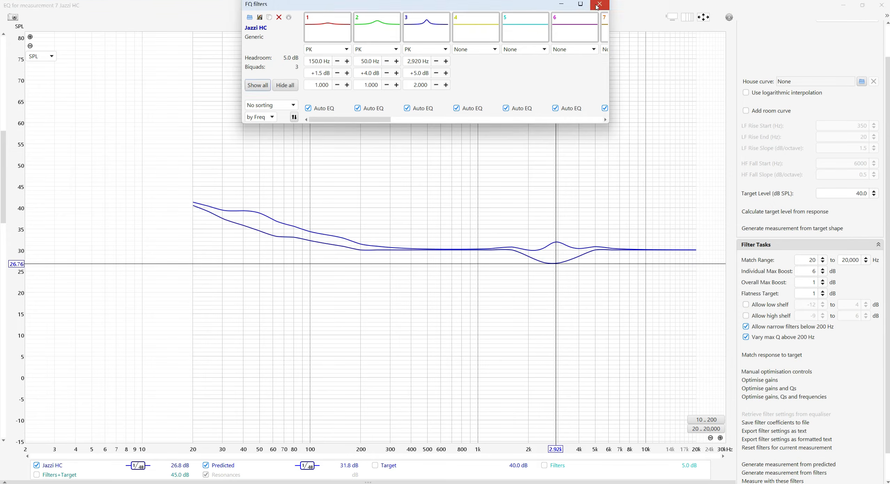
pyautogui.click(881, 5)
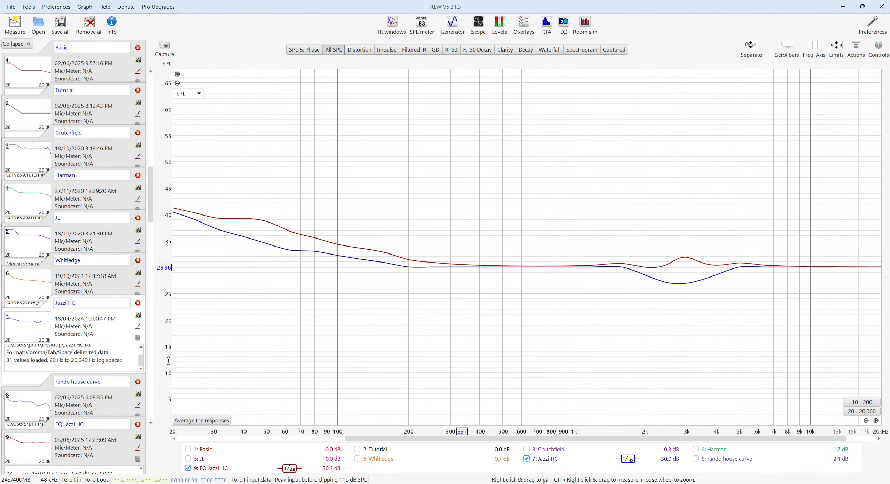
# Step: Rename the generated EQ measurement as New Jazzi modded HC and hide the Jazzi HC trace
pyautogui.click(91, 424)
pyautogui.write('New')
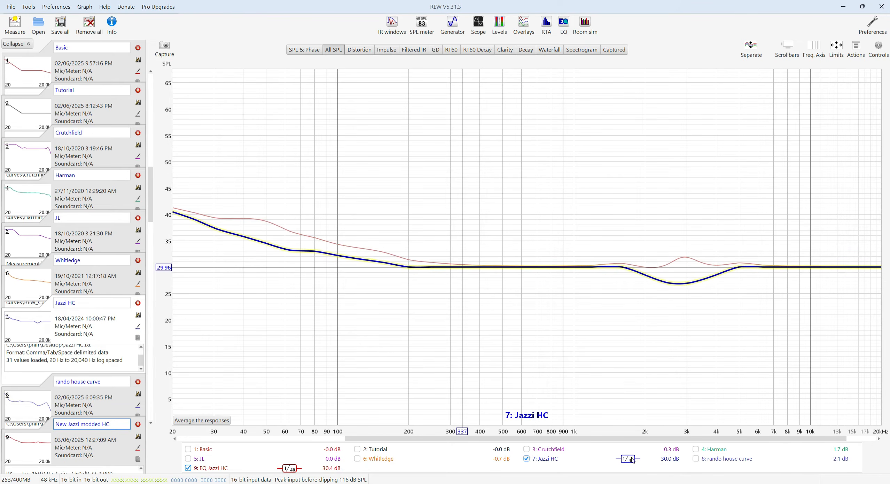
pyautogui.click(526, 459)
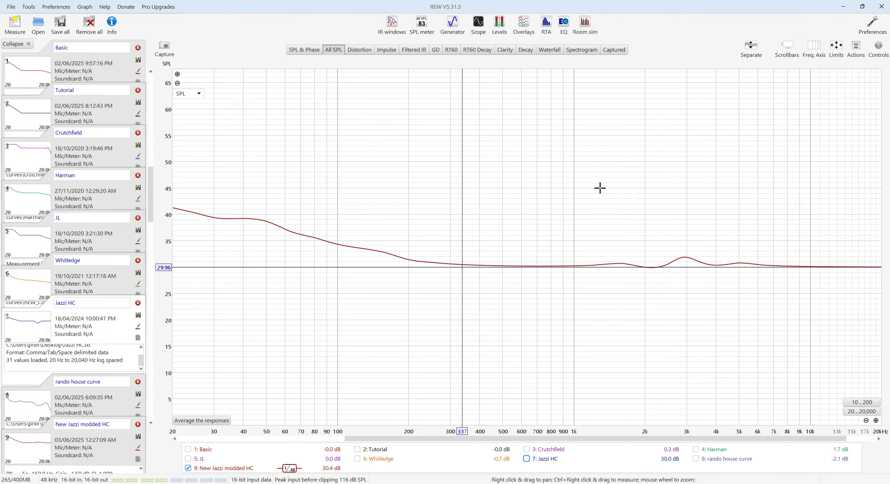
# Step: Look through the export options for measurements without exporting anything
pyautogui.click(13, 9)
pyautogui.moveTo(83, 105)
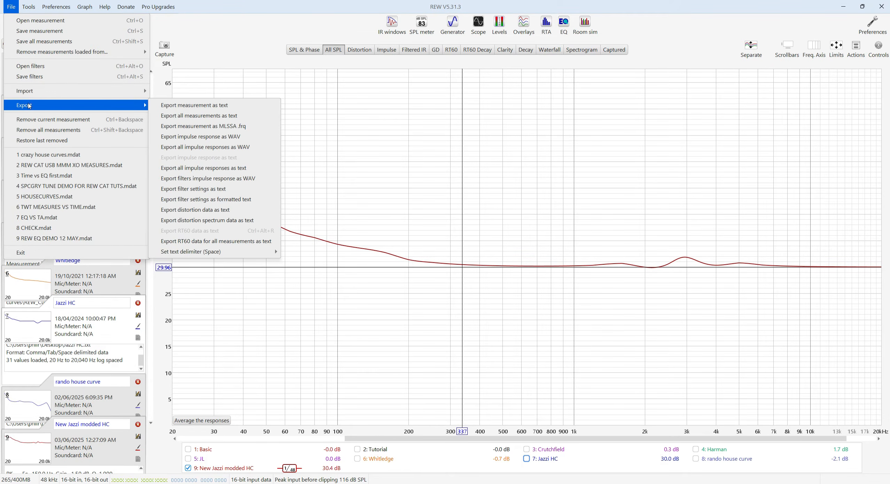
pyautogui.click(250, 35)
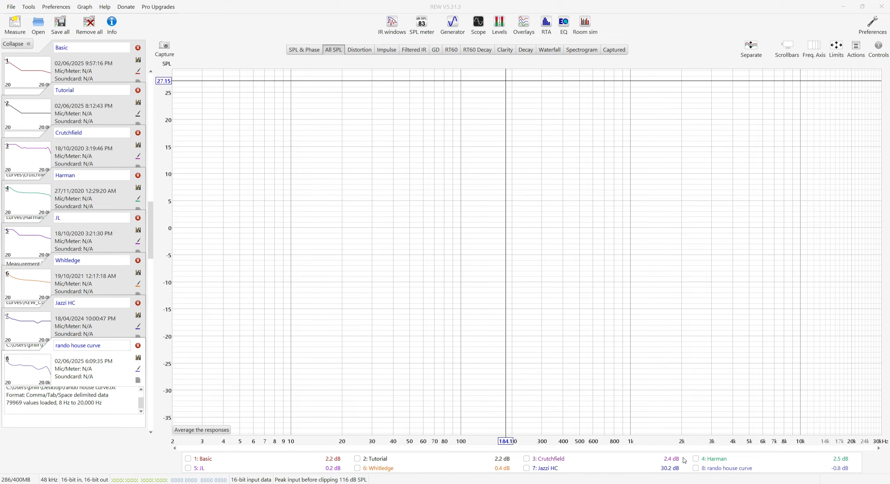
# Step: Show the rando house curve trace and create a response copy of that measurement
pyautogui.click(695, 468)
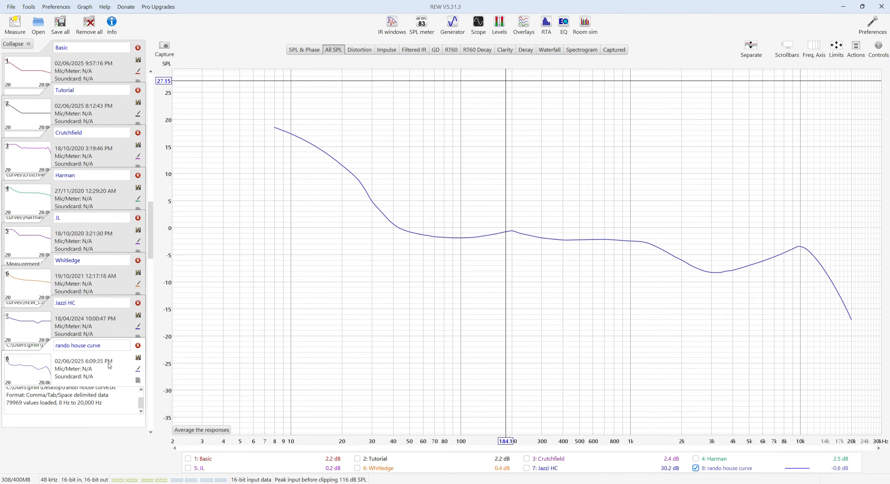
pyautogui.click(120, 358)
pyautogui.click(856, 47)
pyautogui.click(46, 293)
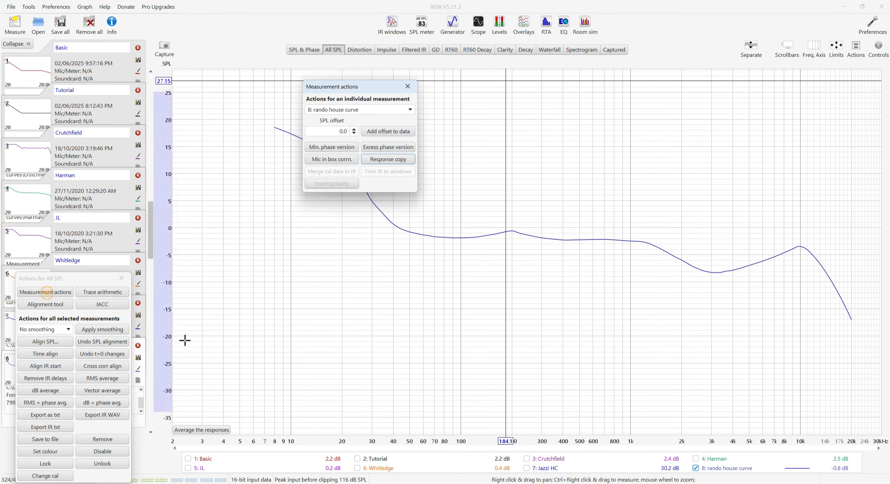
pyautogui.click(386, 159)
pyautogui.click(416, 89)
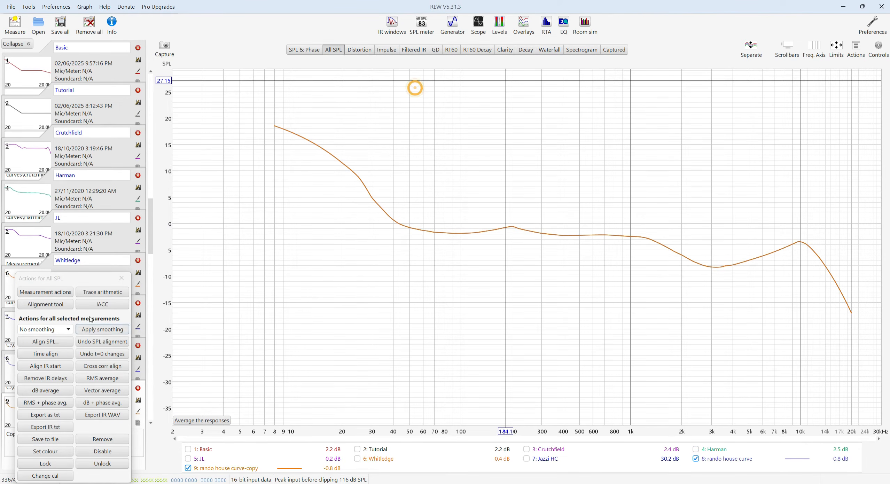
pyautogui.click(121, 278)
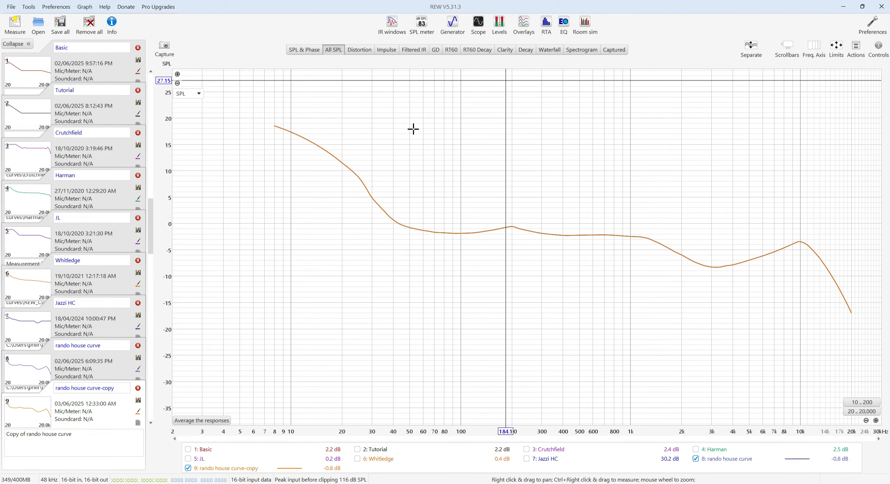
# Step: Open the EQ window for the copied curve, maximise it and load rando house curve.txt from the Desktop as the house curve
pyautogui.click(563, 24)
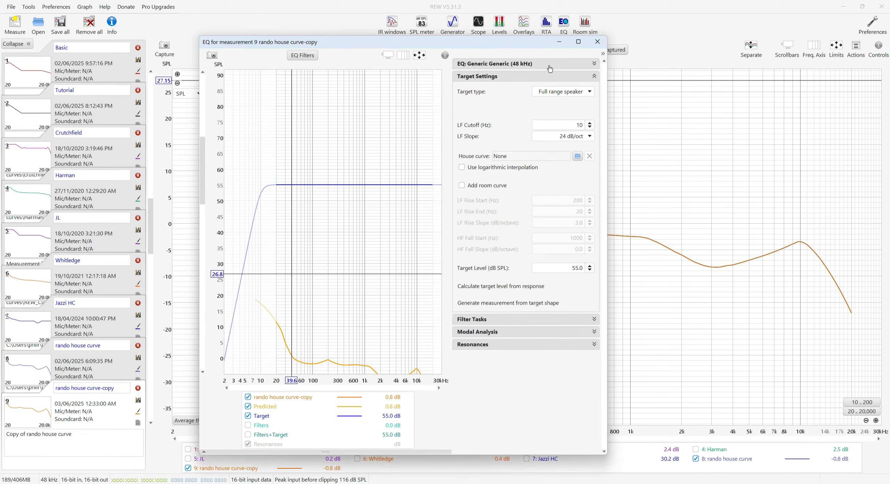
pyautogui.click(578, 42)
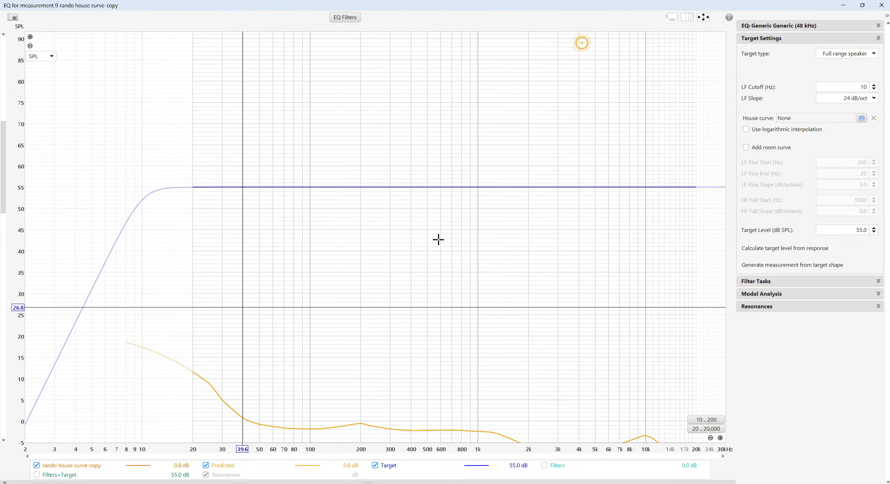
pyautogui.click(862, 119)
pyautogui.click(380, 258)
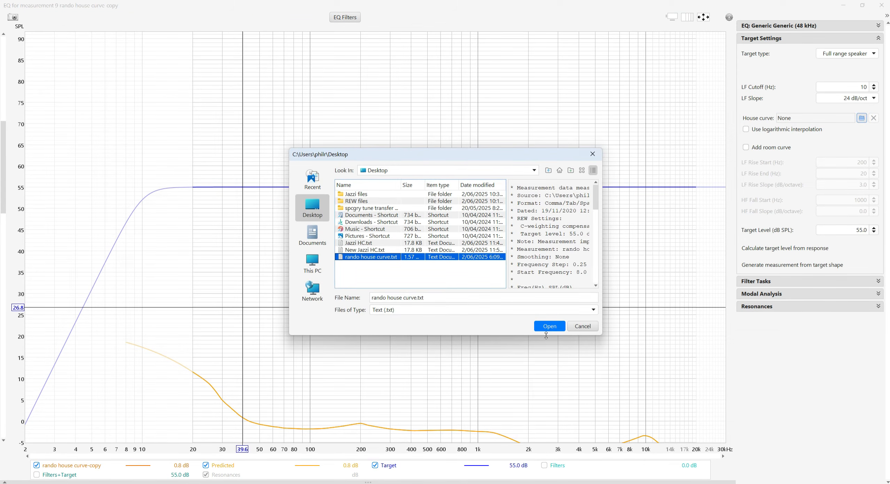
pyautogui.click(550, 327)
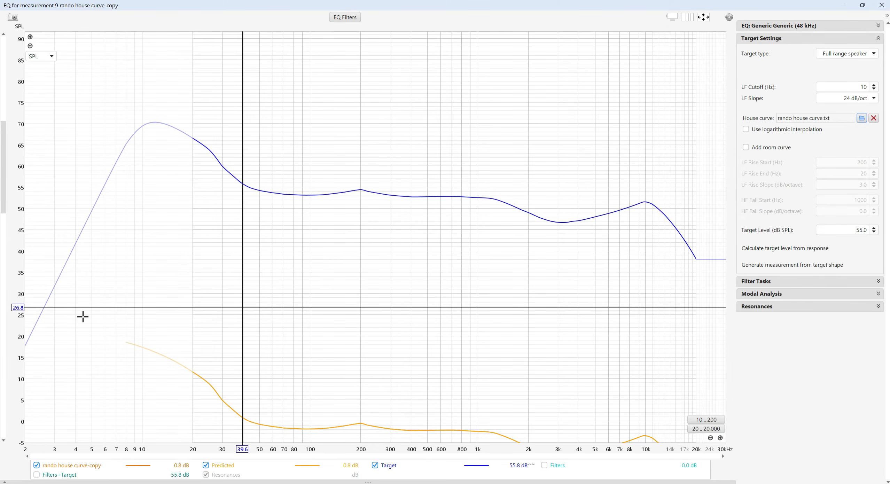
# Step: Set the target type to None and the target level to 0 dB so the target overlays the copied curve
pyautogui.moveTo(4, 190); pyautogui.dragTo(12, 206)
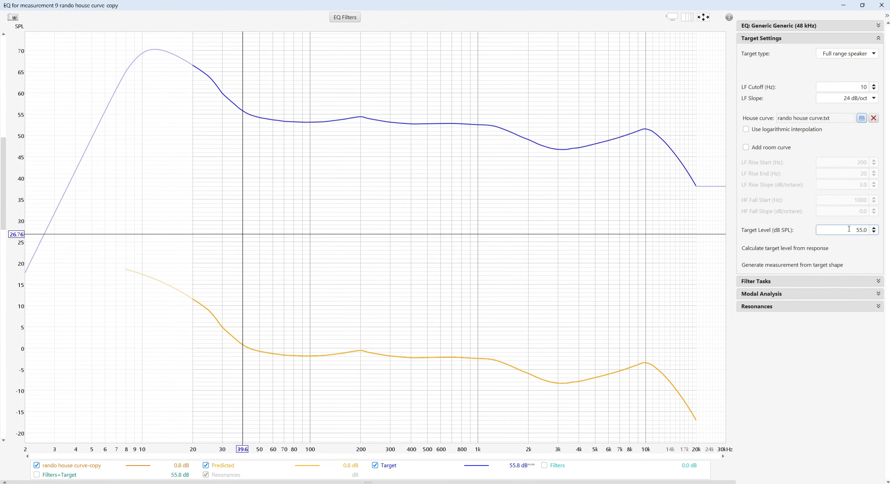
pyautogui.click(874, 56)
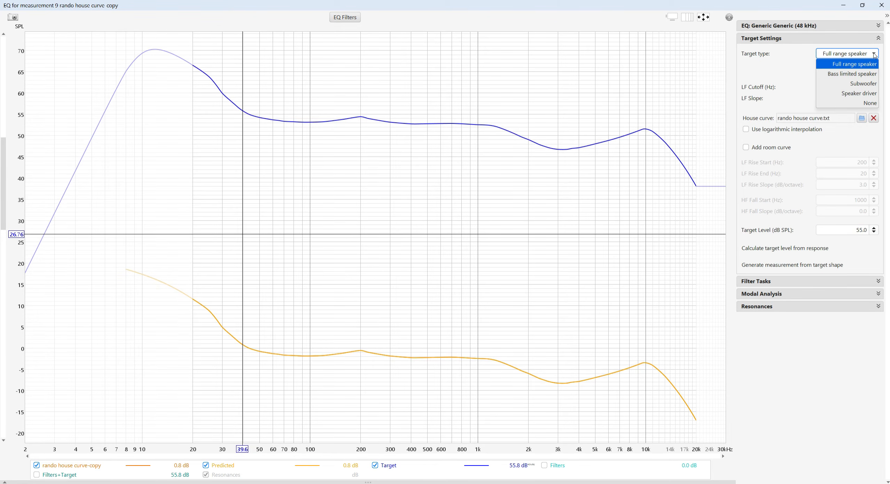
pyautogui.click(869, 103)
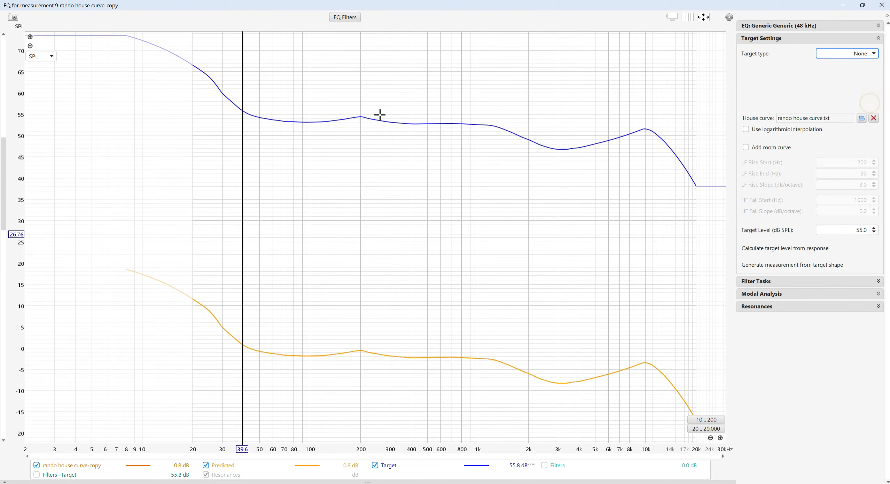
pyautogui.moveTo(869, 231); pyautogui.dragTo(851, 234)
pyautogui.write('0')
pyautogui.press('Return')
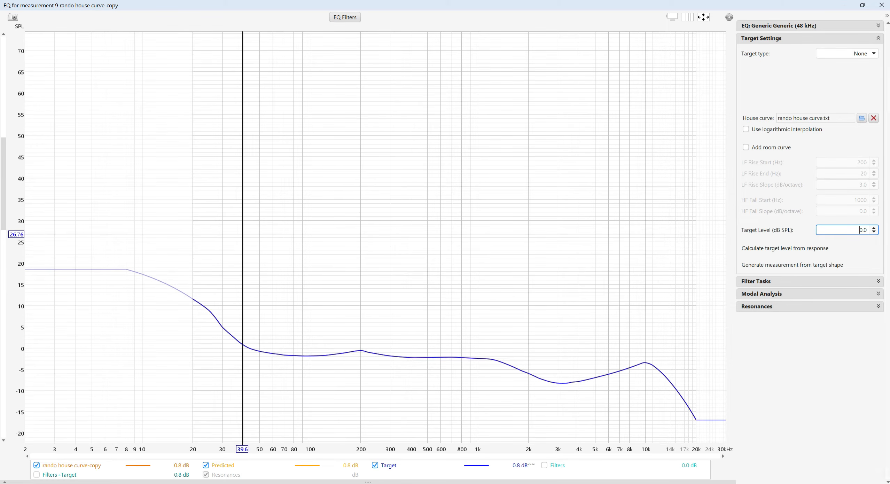
# Step: Lower the target level to -1.6 dB to separate the two traces, and restore it to 0 dB
pyautogui.click(874, 229)
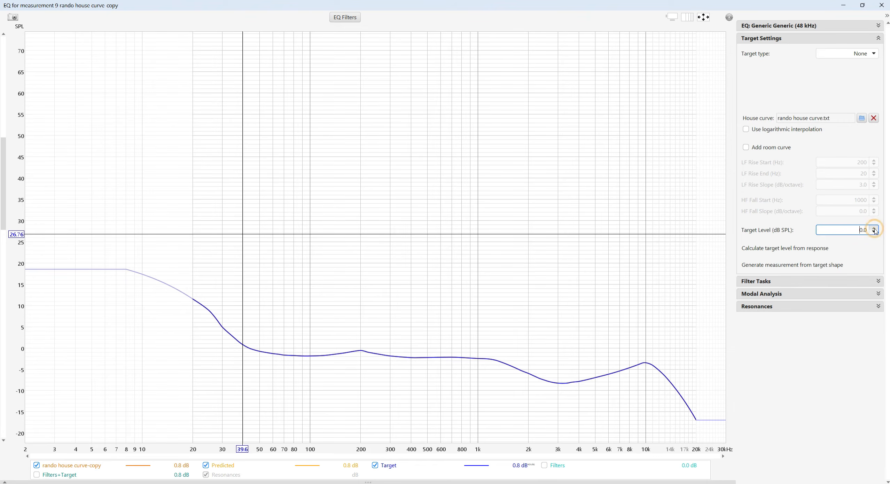
pyautogui.click(875, 232)
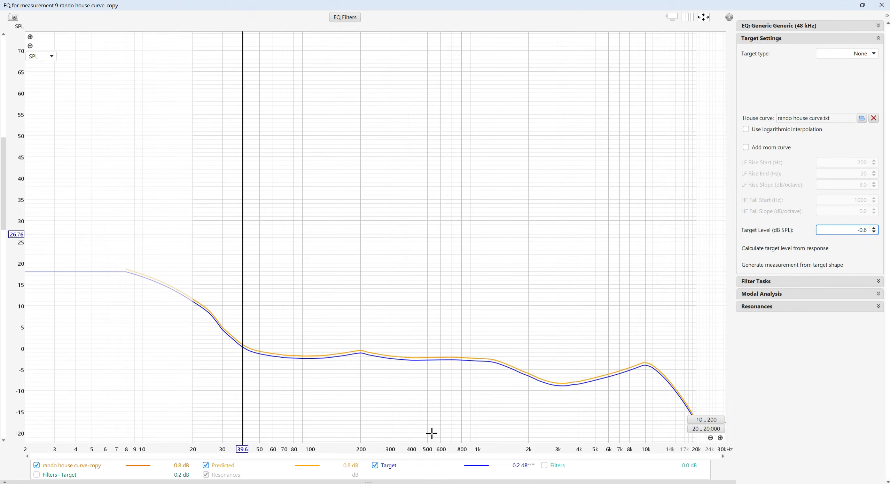
pyautogui.click(875, 233)
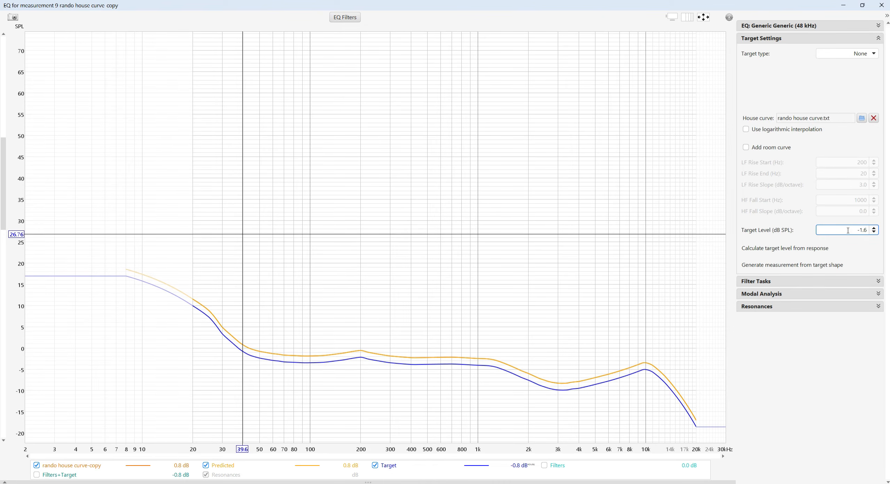
pyautogui.click(828, 249)
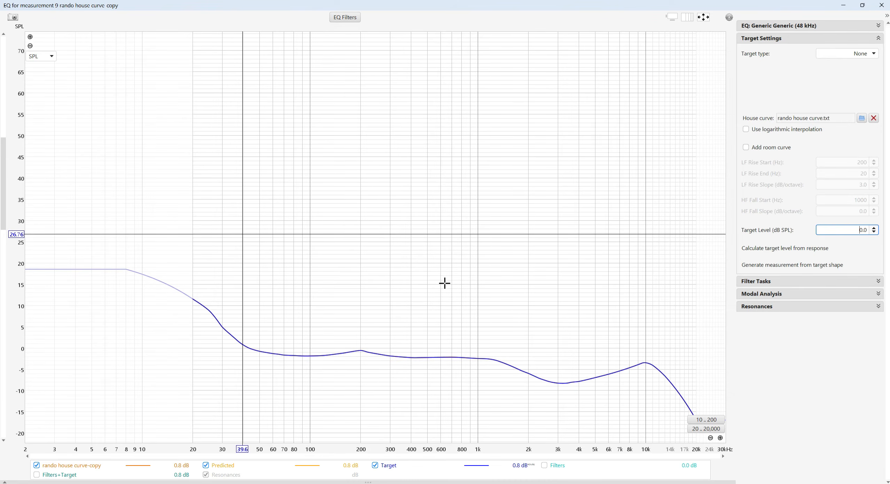
# Step: Set the target level to 60 dB and add a room curve to the target
pyautogui.moveTo(5, 210); pyautogui.dragTo(5, 206)
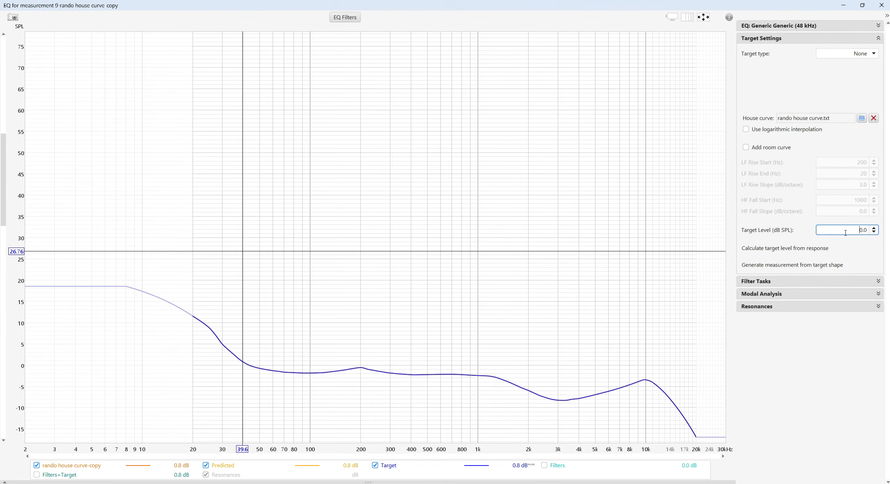
pyautogui.write('60')
pyautogui.press('Return')
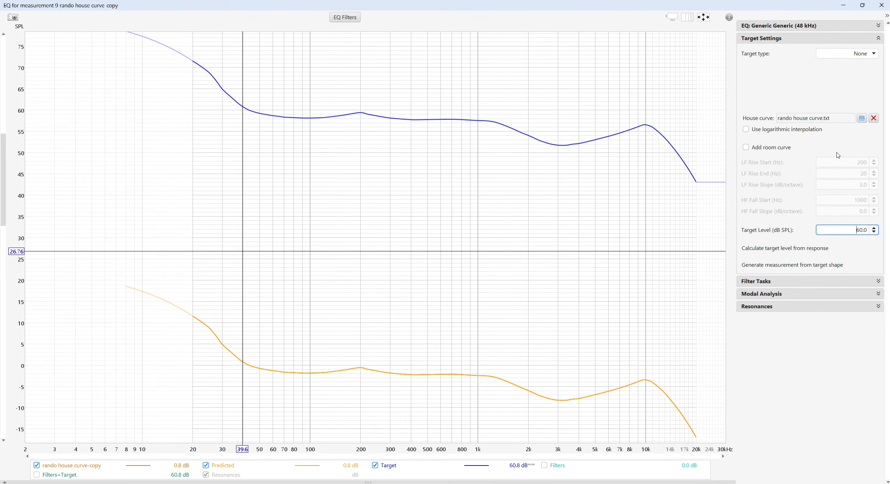
pyautogui.click(746, 147)
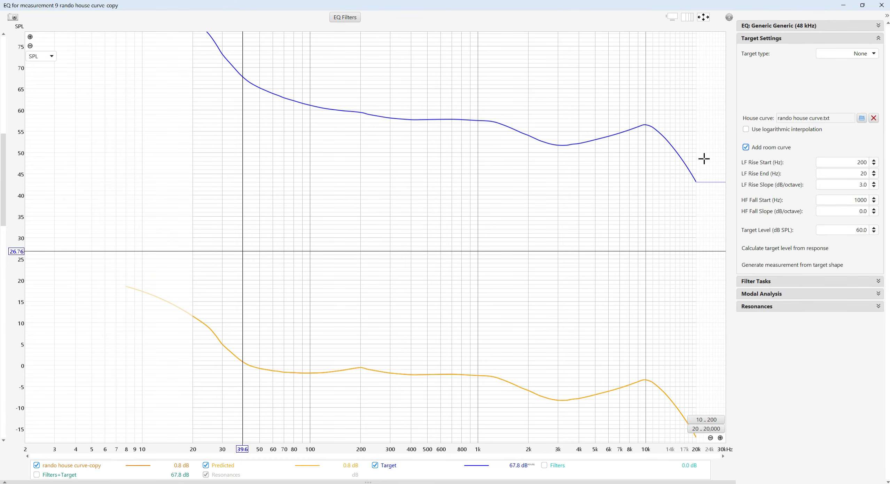
# Step: Set the room curve's LF rise start to 250 Hz and check the resulting target against the copied curve
pyautogui.click(863, 161)
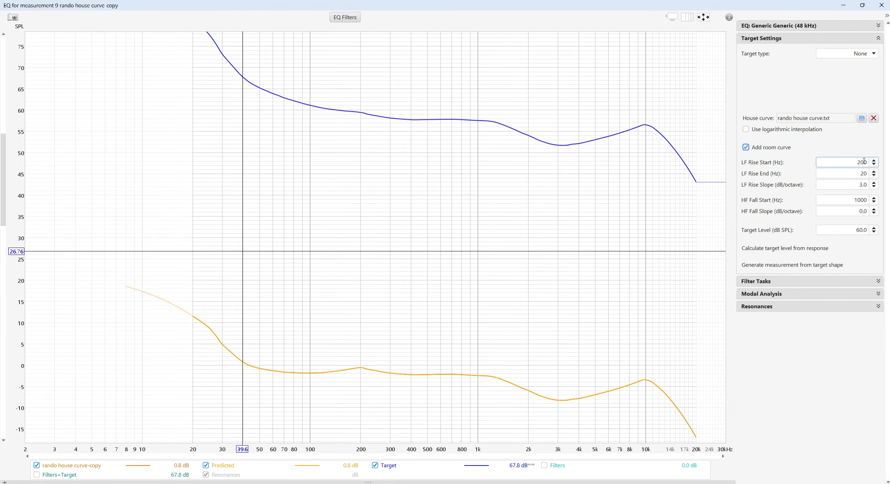
pyautogui.doubleClick(857, 162)
pyautogui.write('250')
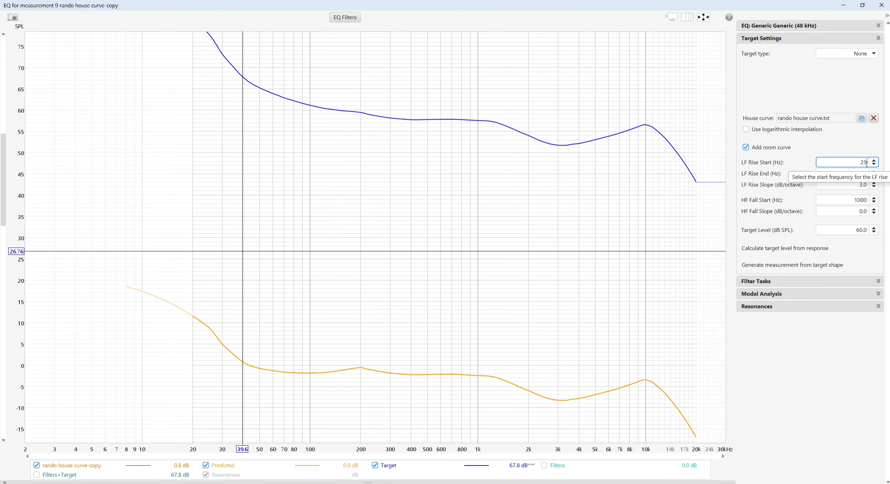
pyautogui.doubleClick(852, 184)
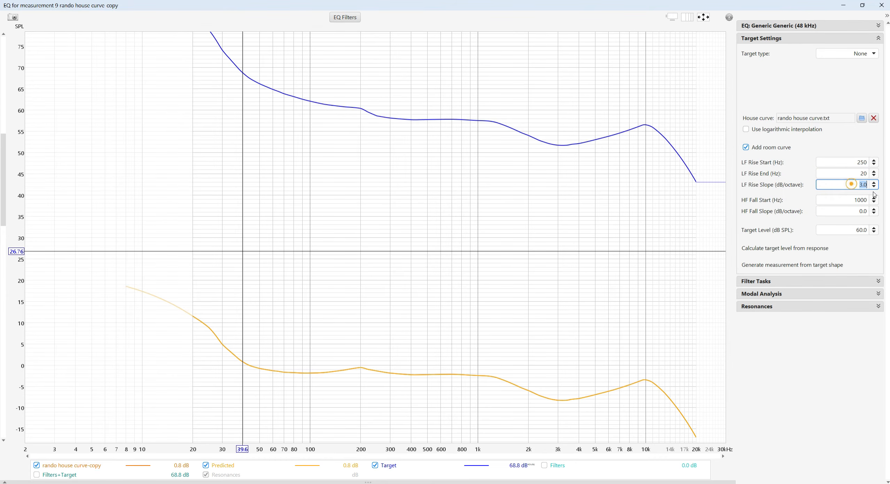
pyautogui.click(847, 220)
pyautogui.moveTo(3, 156); pyautogui.dragTo(3, 142)
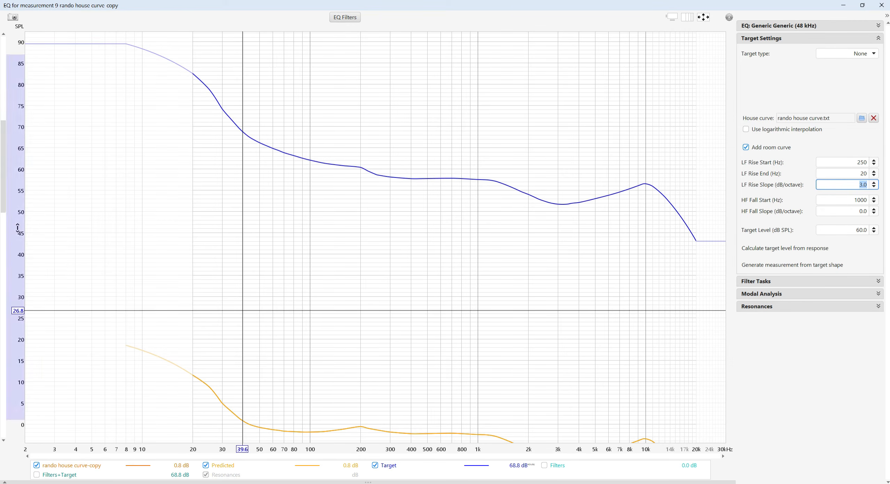
pyautogui.scroll(-3, 6, 194)
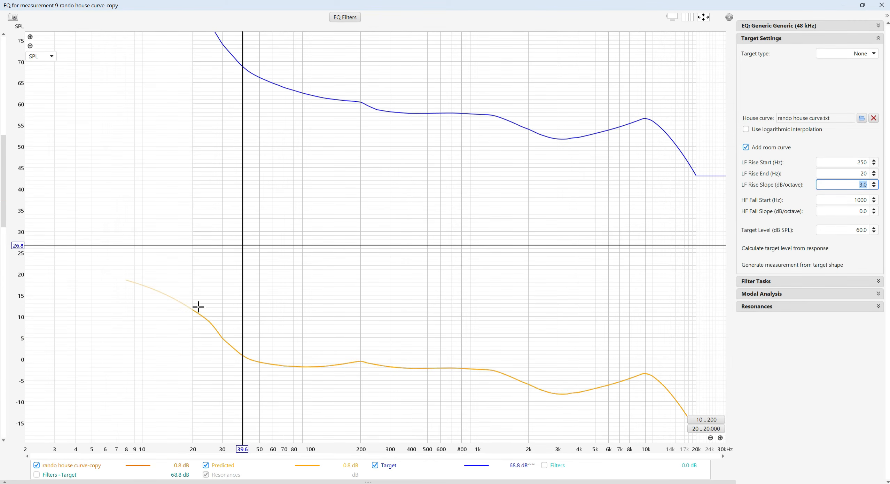
# Step: Set the target level to 0 dB to compare the target with the copied curve, and restore it to 60 dB
pyautogui.doubleClick(856, 229)
pyautogui.write('0')
pyautogui.press('Return')
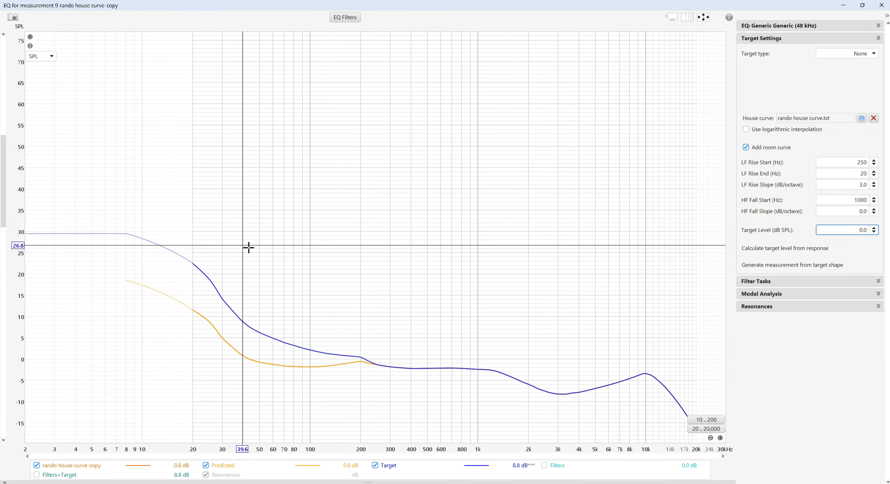
pyautogui.doubleClick(847, 229)
pyautogui.write('6')
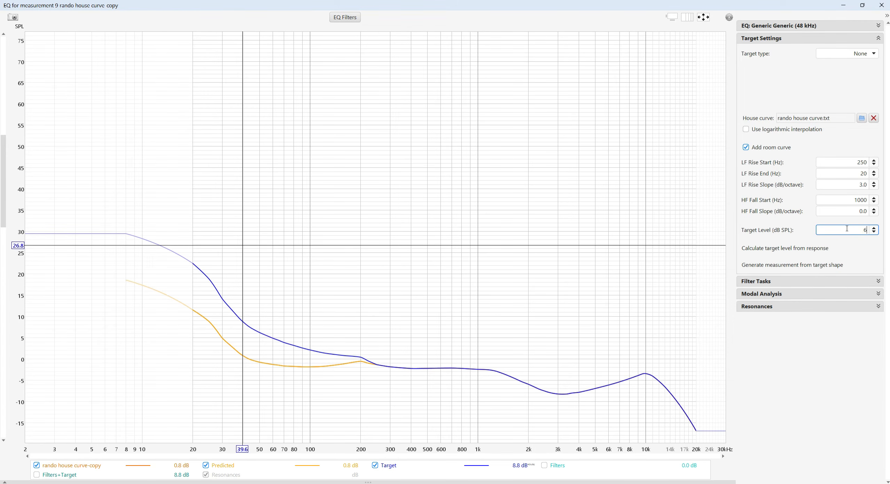
pyautogui.write('0')
pyautogui.press('Return')
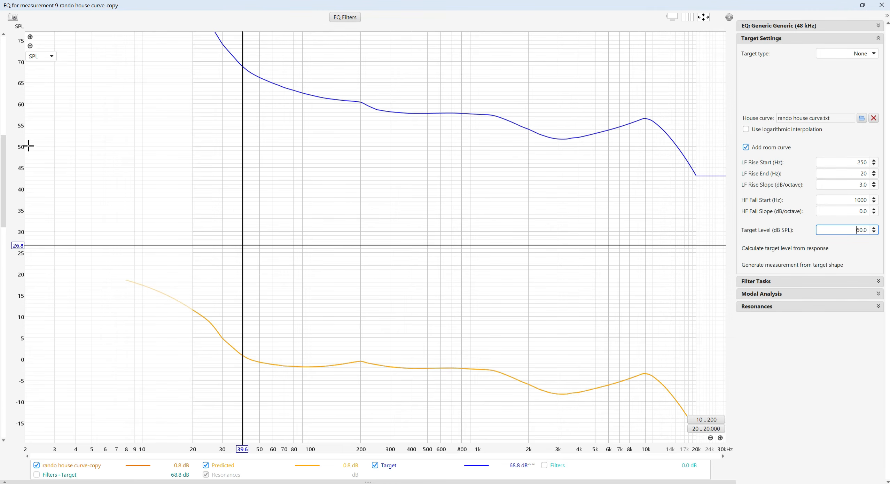
# Step: Generate a measurement from the target shape, close the EQ window and rename the new measurement Rando HC Overall
pyautogui.moveTo(5, 176); pyautogui.dragTo(3, 170)
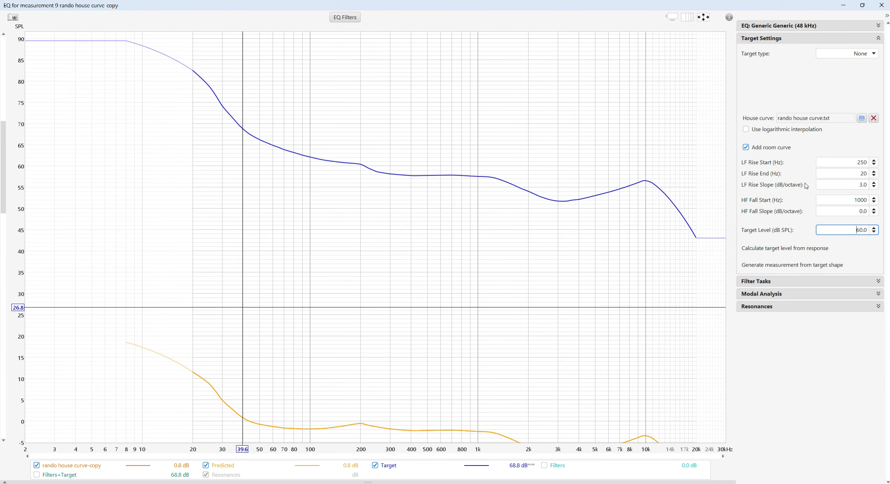
pyautogui.click(783, 266)
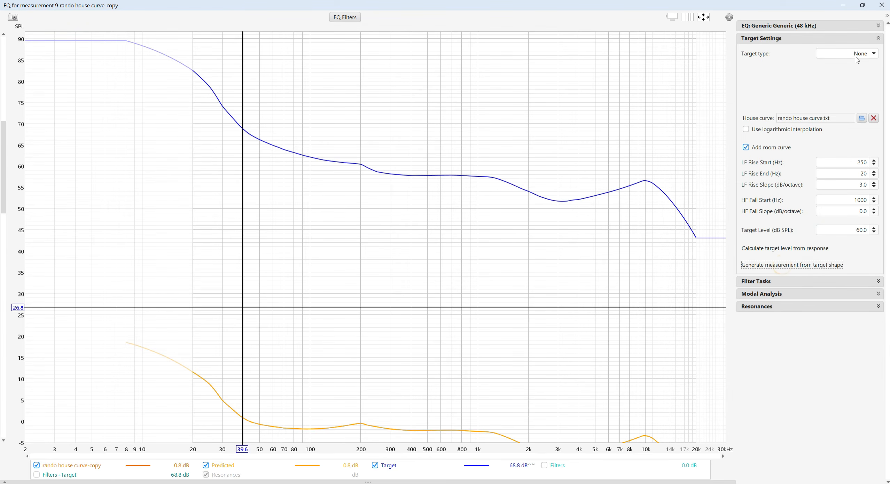
pyautogui.click(883, 5)
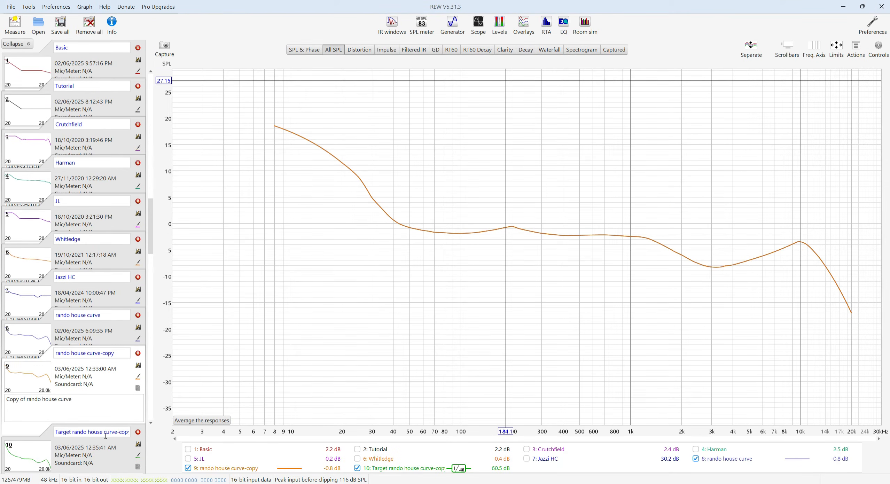
pyautogui.tripleClick(124, 437)
pyautogui.press('BackSpace')
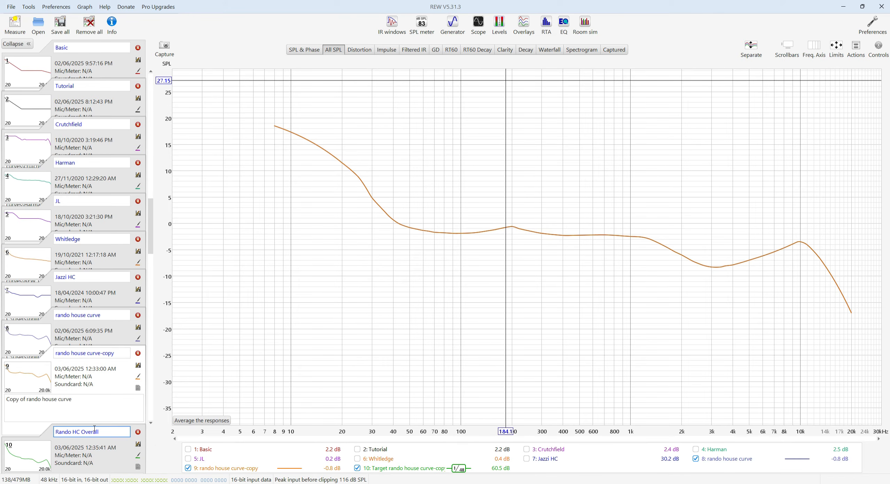
# Step: Hide the rando house curve and rando house curve-copy traces and remove both measurements
pyautogui.click(241, 468)
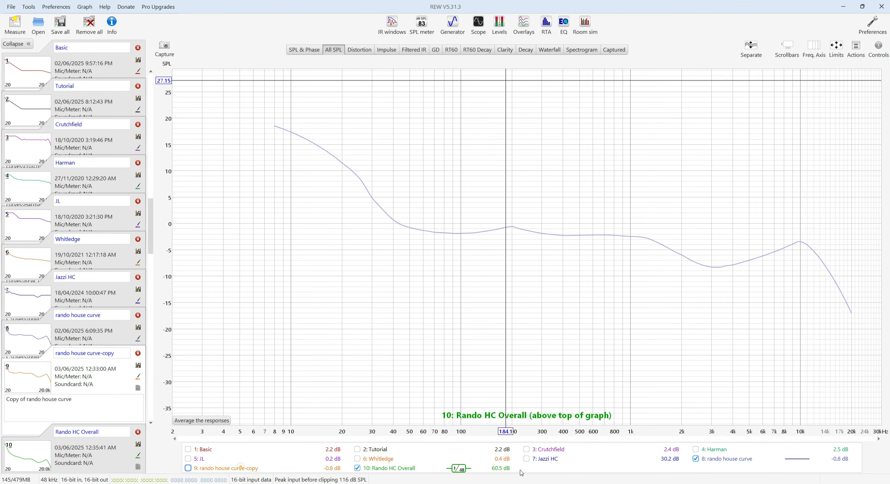
pyautogui.click(736, 458)
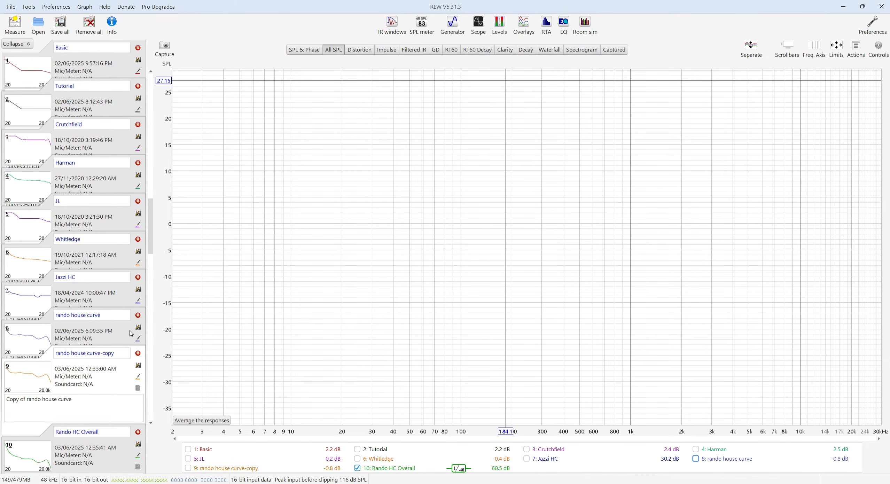
pyautogui.click(138, 316)
pyautogui.click(137, 346)
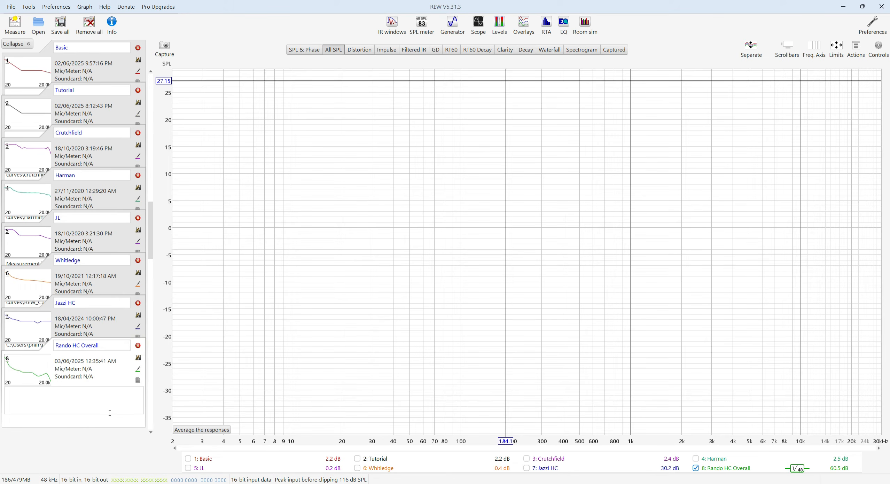
# Step: Create four response copies of Rando HC Overall and close the action windows
pyautogui.click(123, 362)
pyautogui.click(856, 49)
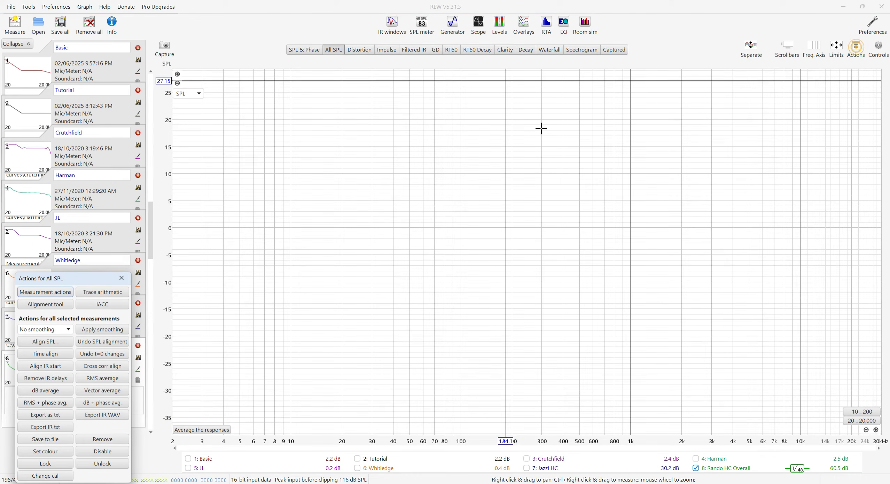
pyautogui.click(63, 291)
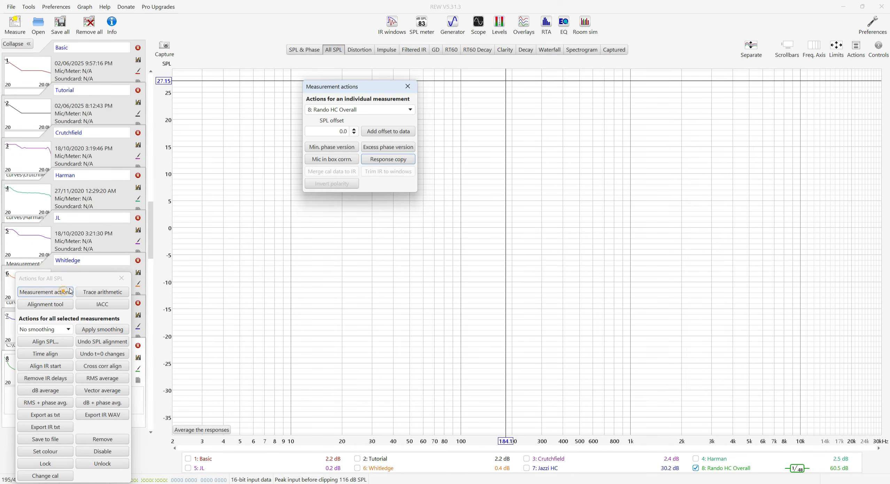
pyautogui.click(400, 161)
pyautogui.click(400, 162)
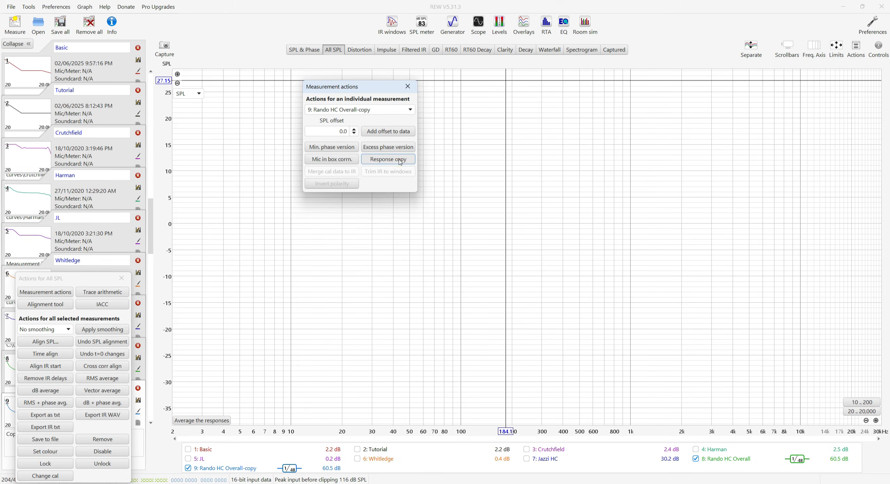
pyautogui.click(400, 160)
pyautogui.click(400, 159)
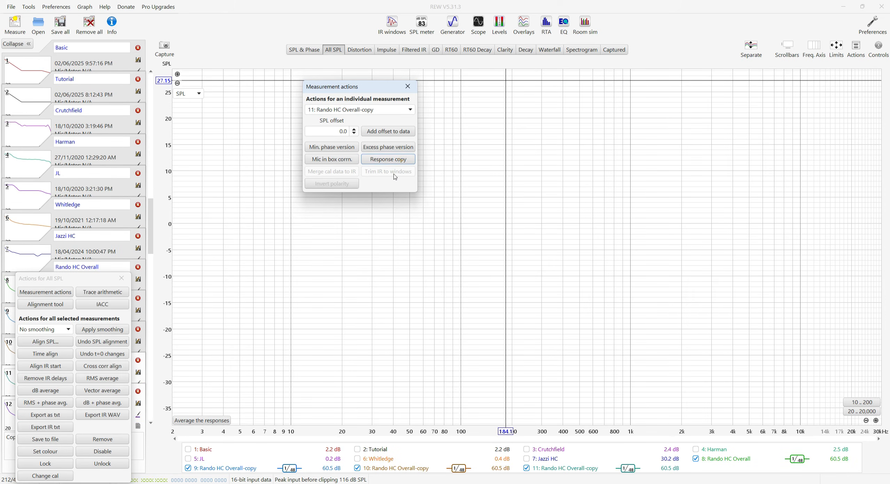
pyautogui.click(407, 86)
pyautogui.click(122, 278)
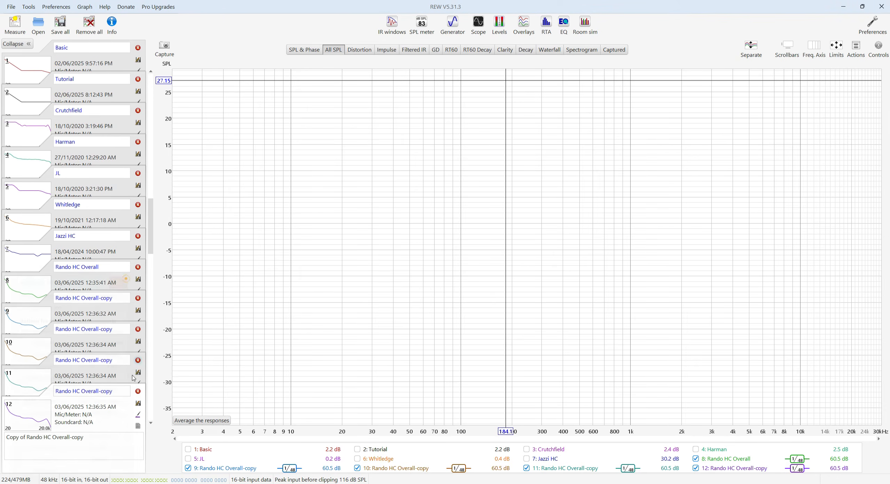
# Step: Rename the four Rando HC Overall copies, in order, as TWT, MID, MBASS and SUB
pyautogui.tripleClick(118, 294)
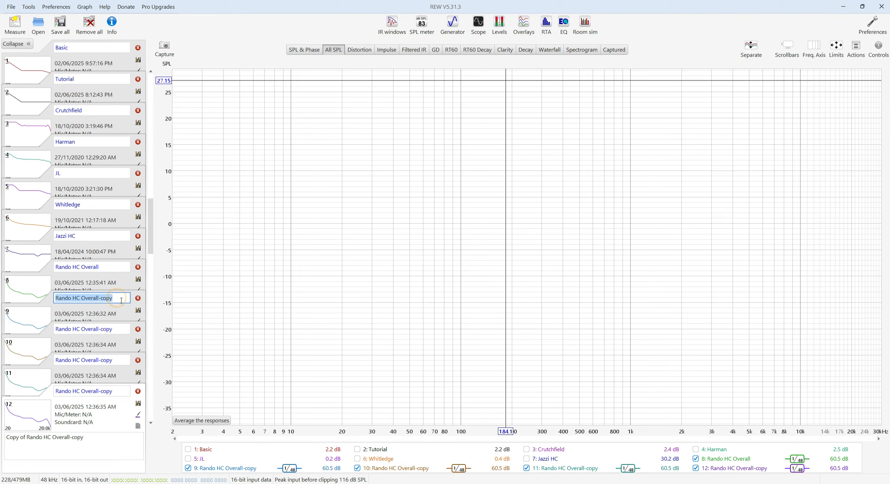
pyautogui.write('TWT')
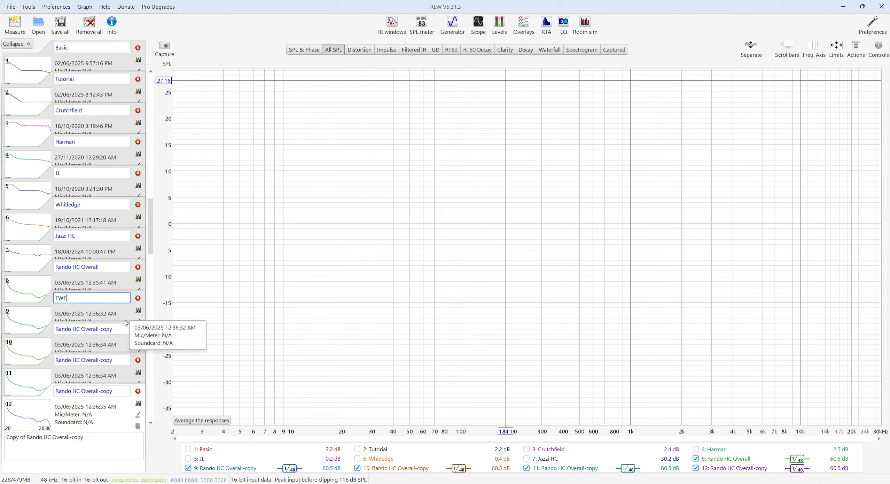
pyautogui.tripleClick(116, 329)
pyautogui.write('MID')
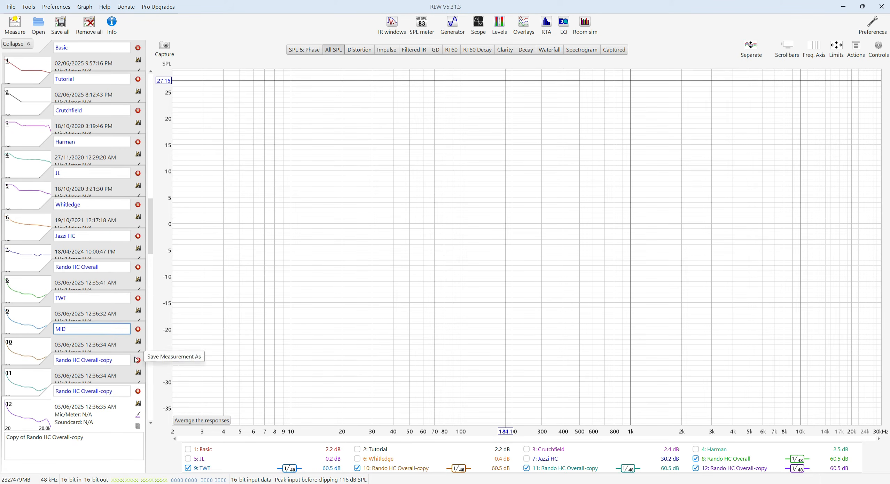
pyautogui.tripleClick(119, 358)
pyautogui.write('MBASS')
pyautogui.tripleClick(93, 390)
pyautogui.press('BackSpace')
pyautogui.press('Delete')
pyautogui.write('SU')
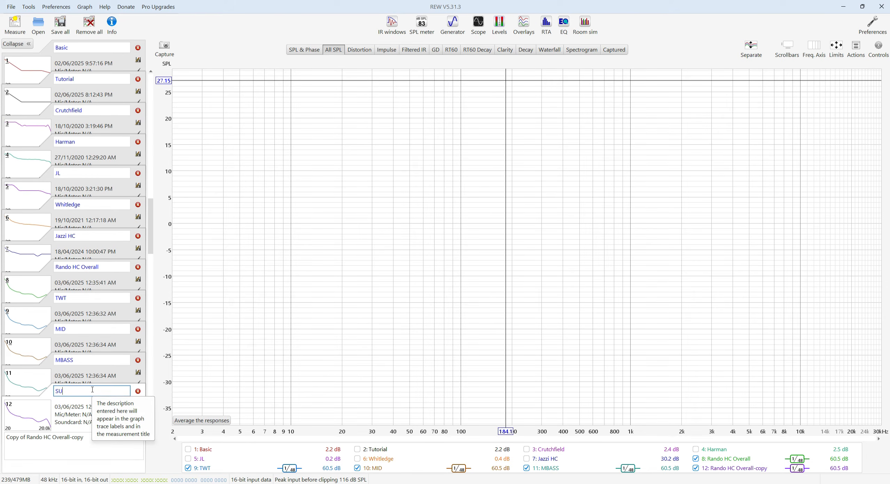
# Step: Open the EQ window for the TWT measurement and set its target level to 60 dB and LF rise start to 250 Hz
pyautogui.click(51, 299)
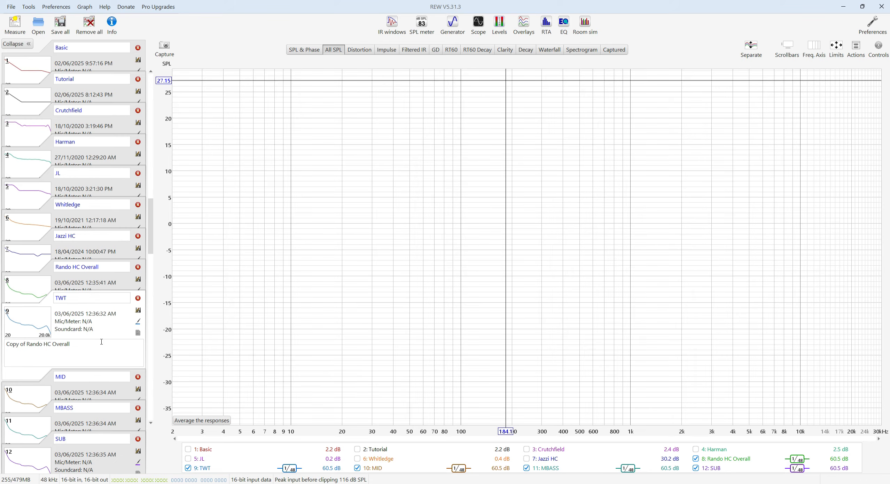
pyautogui.click(563, 24)
pyautogui.click(578, 42)
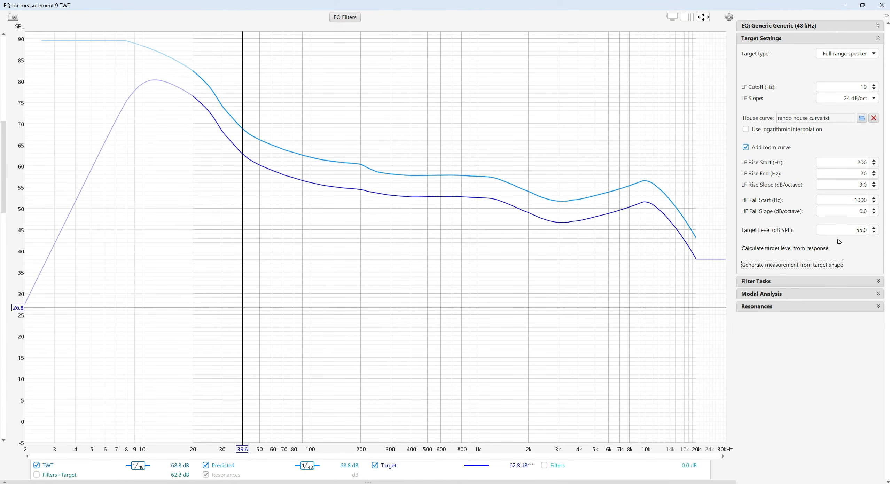
pyautogui.doubleClick(859, 229)
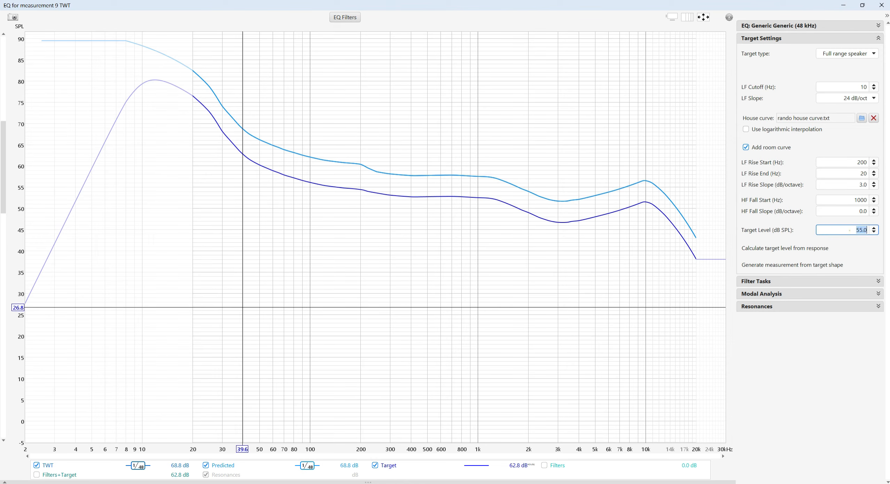
pyautogui.write('60')
pyautogui.press('Return')
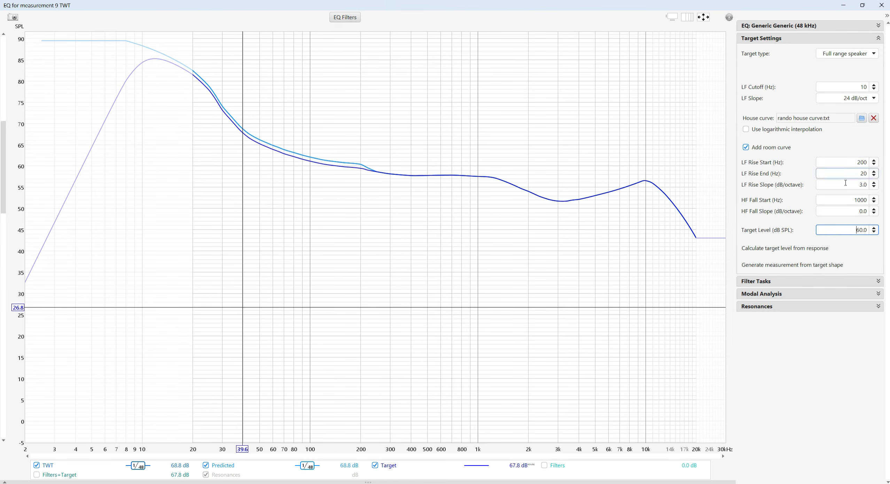
pyautogui.doubleClick(852, 163)
pyautogui.write('250')
pyautogui.press('Return')
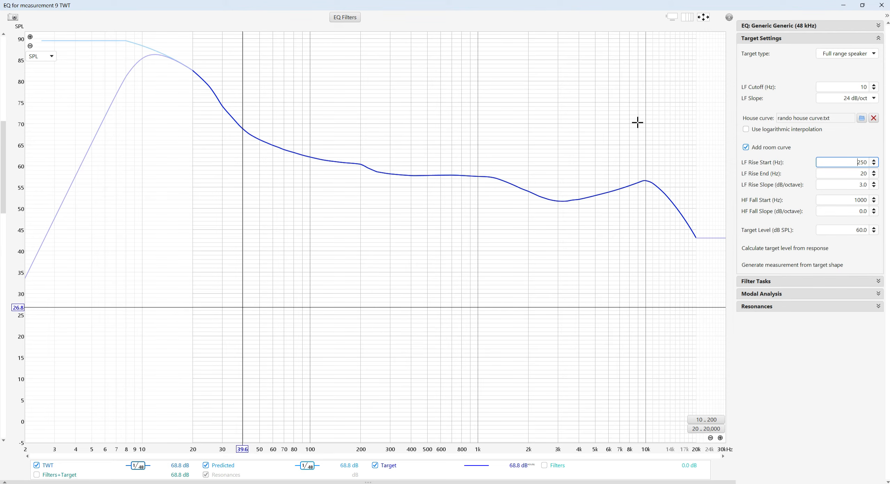
# Step: Set the TWT target type to Bass limited speaker with a bass management cutoff of 3000 Hz
pyautogui.click(876, 56)
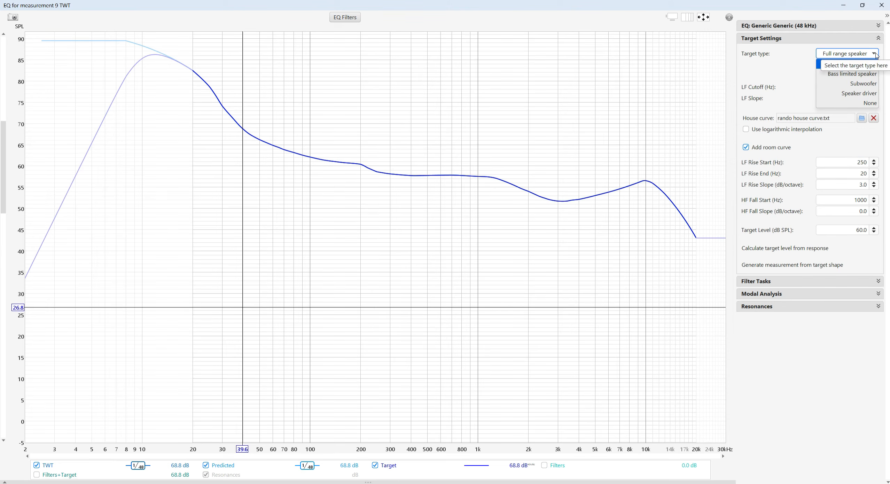
pyautogui.click(842, 74)
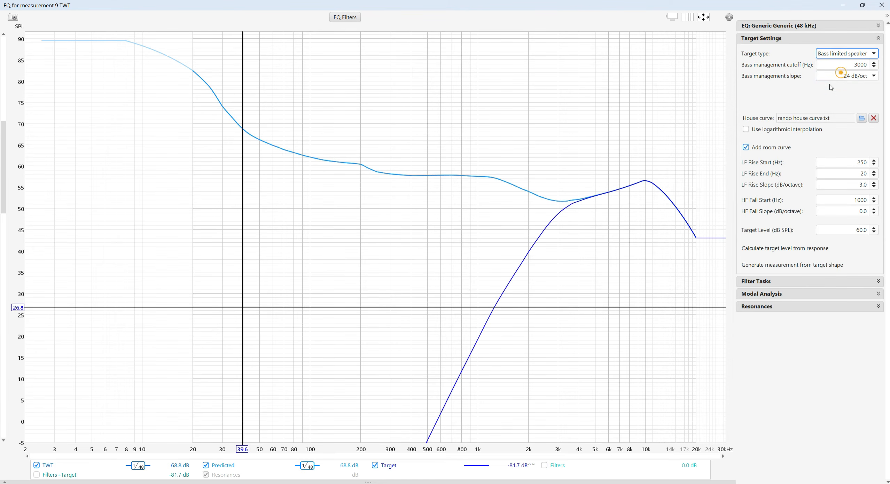
pyautogui.doubleClick(851, 65)
pyautogui.write('3')
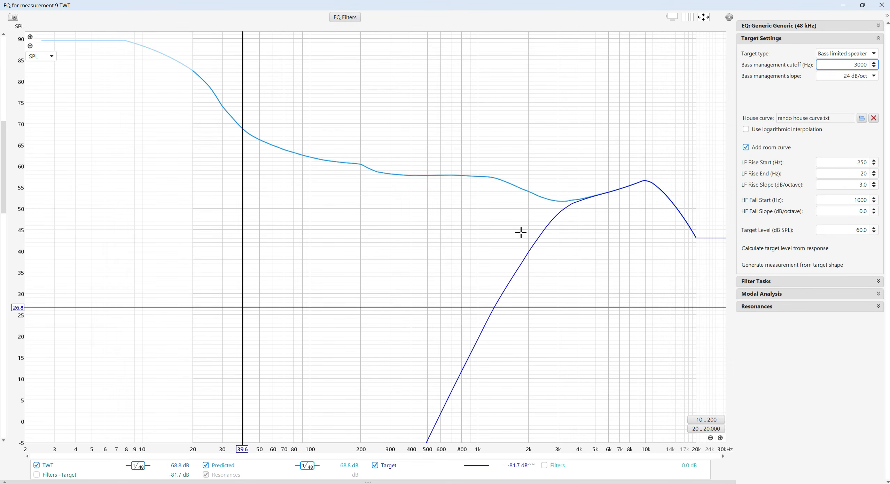
# Step: Generate a measurement from the TWT target shape, close the EQ window and rename the new measurement TWT HC
pyautogui.click(788, 265)
pyautogui.click(881, 5)
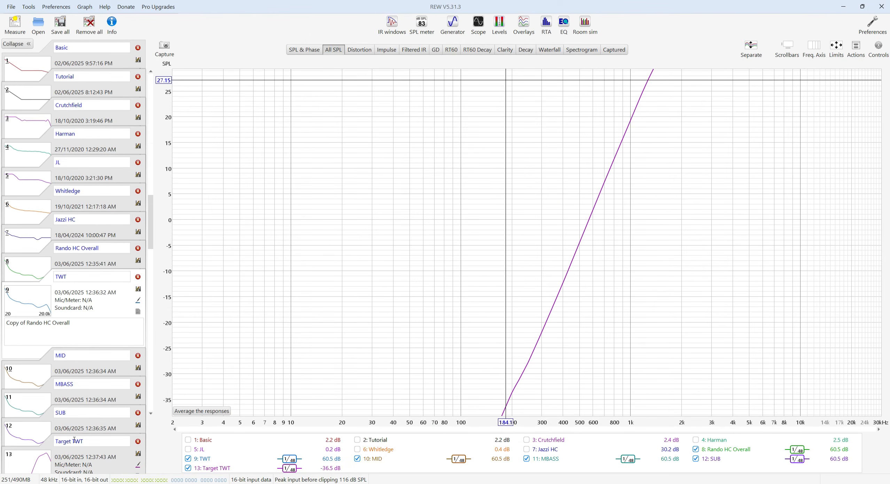
pyautogui.tripleClick(95, 444)
pyautogui.write('TWTW')
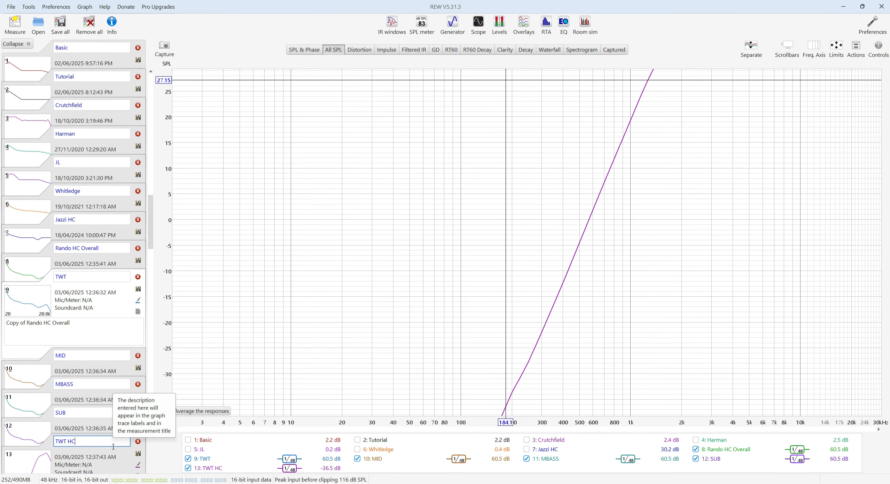
pyautogui.moveTo(152, 223); pyautogui.dragTo(162, 165)
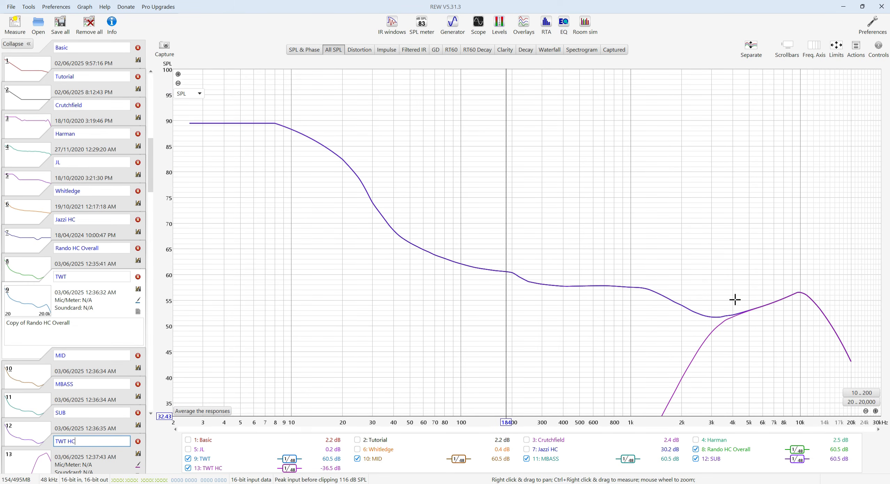
# Step: Open the EQ window for the MID measurement and set its target level to 60 dB and LF rise start to 250 Hz
pyautogui.moveTo(153, 184); pyautogui.dragTo(153, 192)
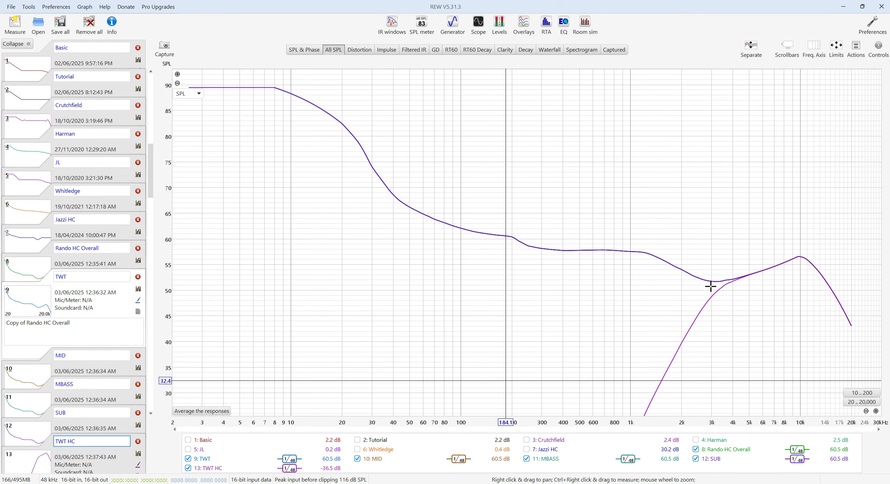
pyautogui.click(42, 361)
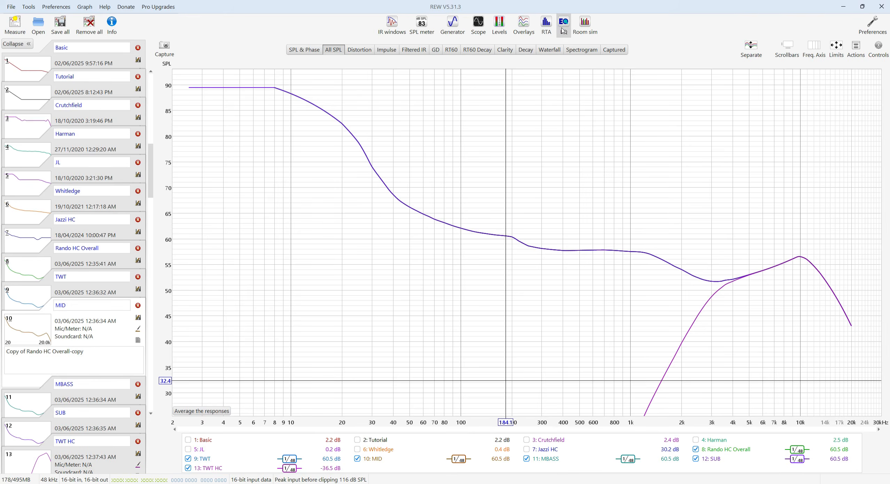
pyautogui.click(563, 28)
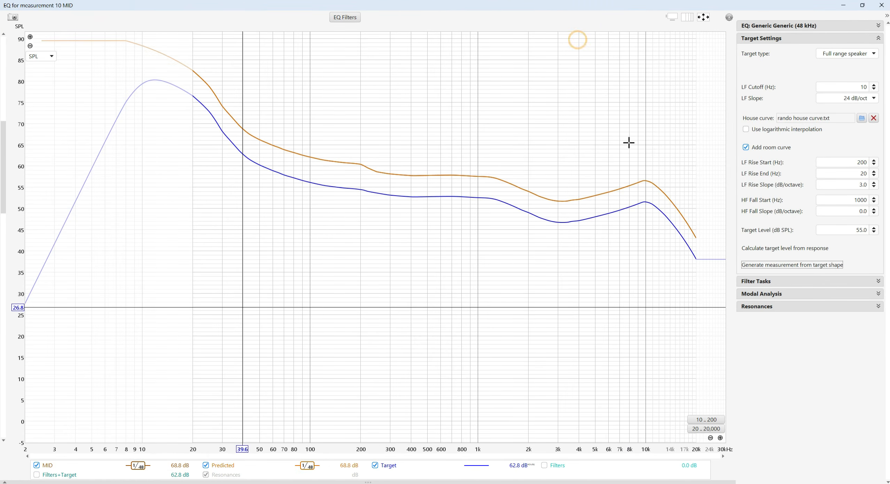
pyautogui.doubleClick(853, 233)
pyautogui.write('60')
pyautogui.press('Return')
pyautogui.doubleClick(866, 163)
pyautogui.write('250')
pyautogui.press('Return')
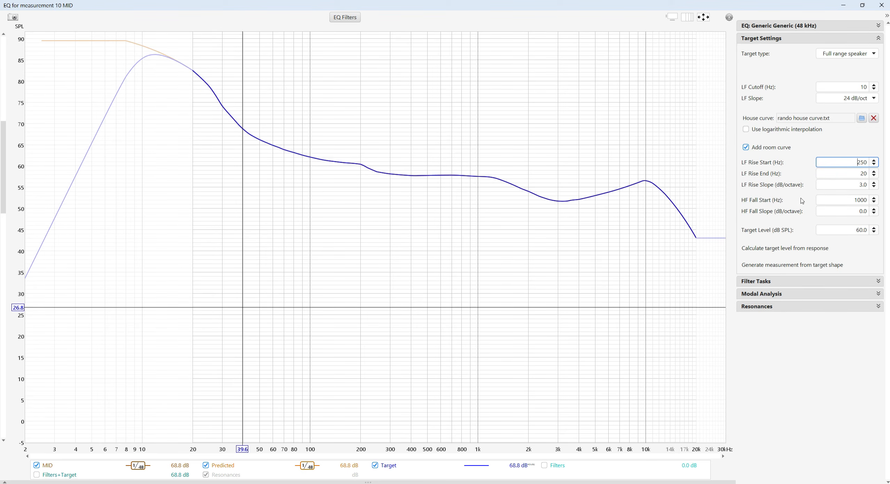
# Step: Set the MID target type to Speaker driver with a crossover HP cutoff of 200 Hz and LP cutoff of 3000 Hz
pyautogui.click(876, 57)
pyautogui.click(860, 93)
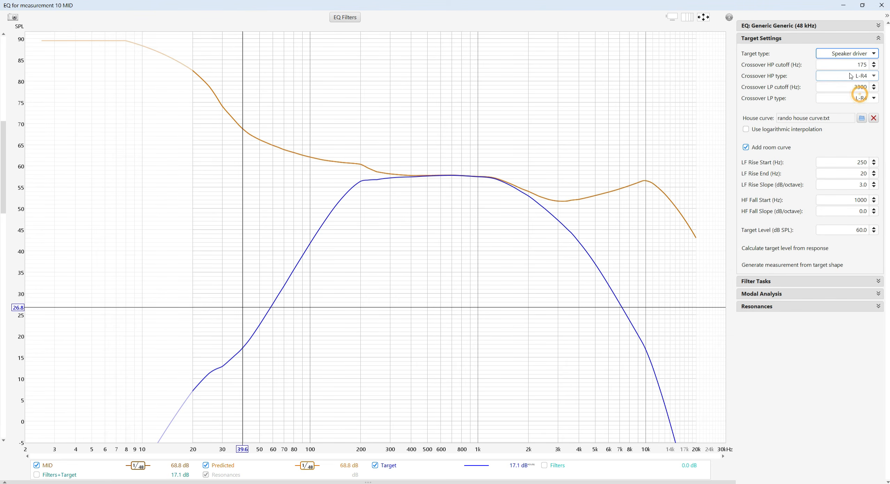
pyautogui.doubleClick(860, 65)
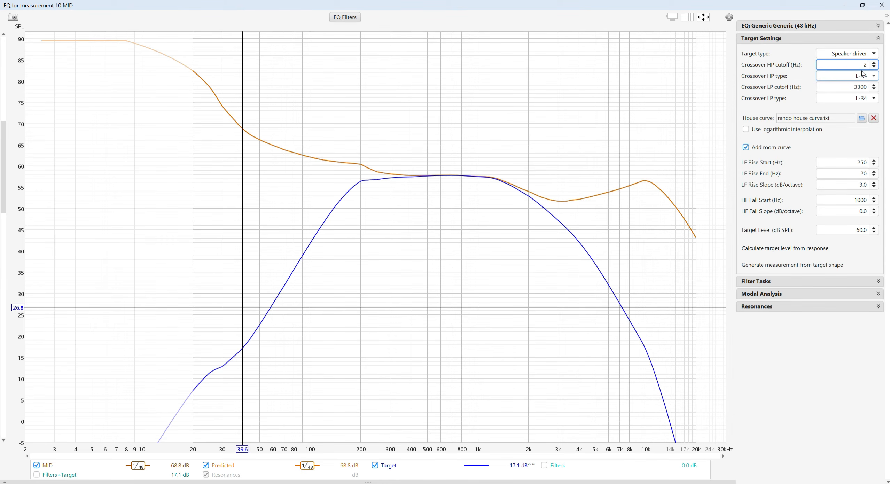
pyautogui.moveTo(864, 87); pyautogui.dragTo(846, 85)
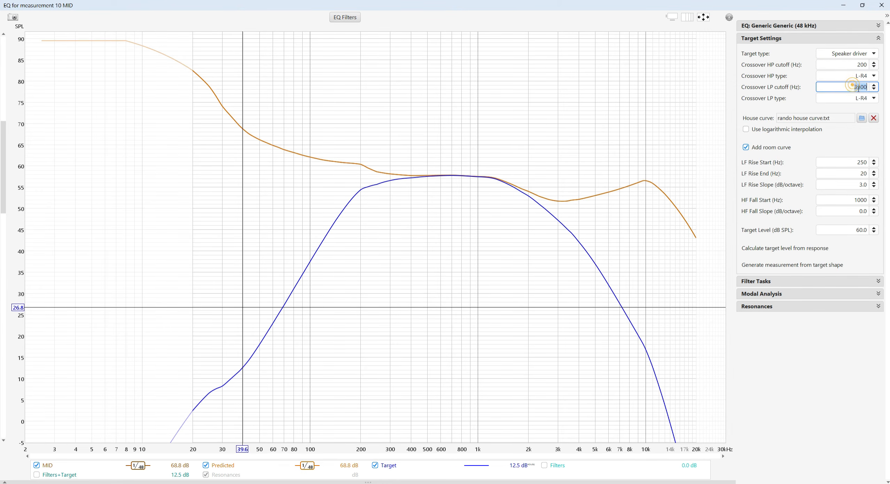
pyautogui.write('3000')
pyautogui.press('Return')
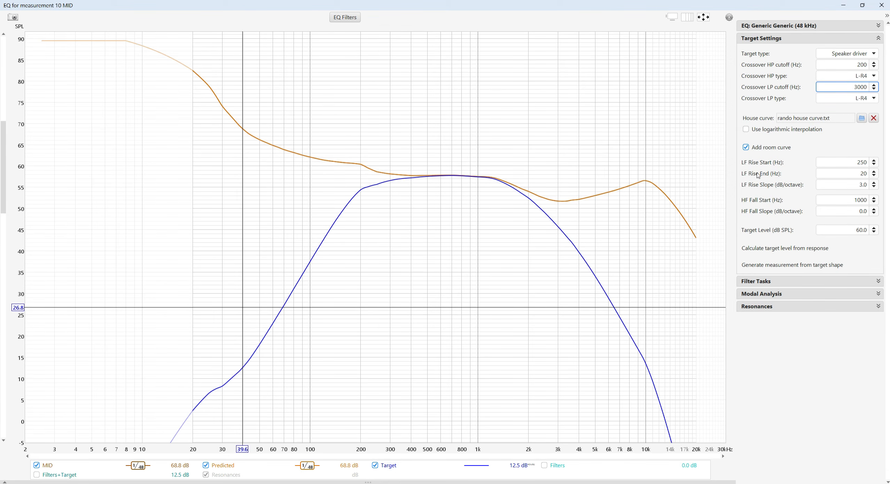
# Step: Generate a measurement from the MID target shape, close the EQ window and rename the new measurement MID TC
pyautogui.click(792, 265)
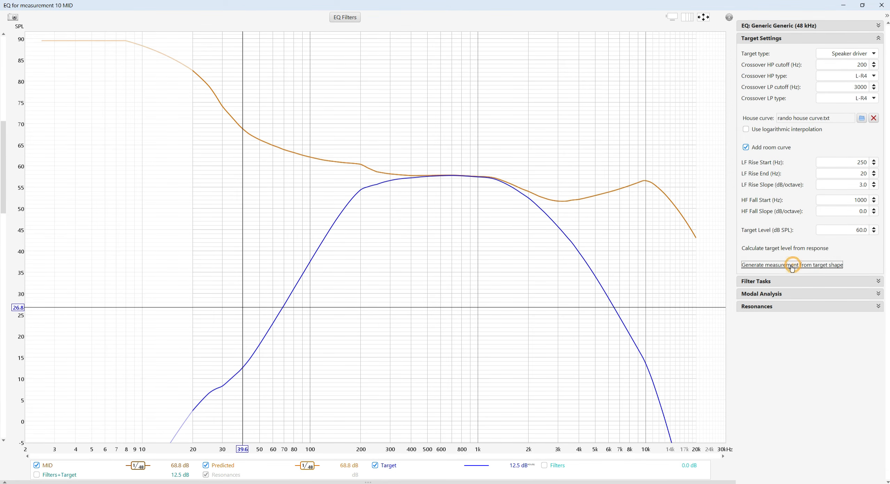
pyautogui.click(881, 5)
pyautogui.tripleClick(95, 444)
pyautogui.write('MID TC')
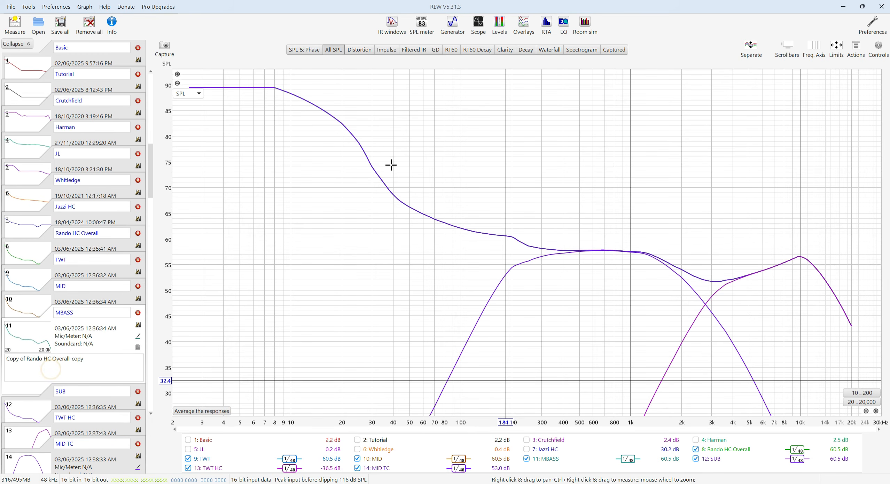
# Step: Open the EQ window for the MBASS measurement, maximised, and set its target level to 60 dB and LF rise start to 250 Hz
pyautogui.click(563, 23)
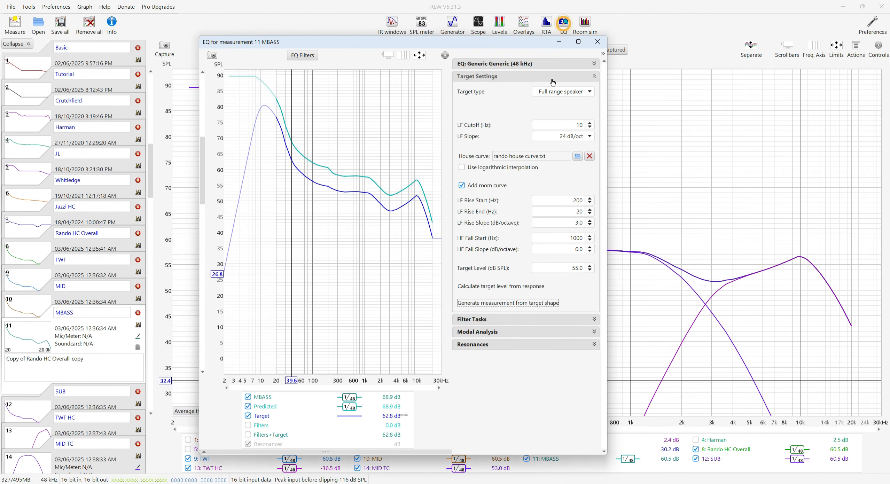
pyautogui.click(578, 41)
pyautogui.moveTo(868, 231); pyautogui.dragTo(848, 231)
pyautogui.write('60')
pyautogui.press('Return')
pyautogui.moveTo(853, 162); pyautogui.dragTo(872, 162)
pyautogui.write('250')
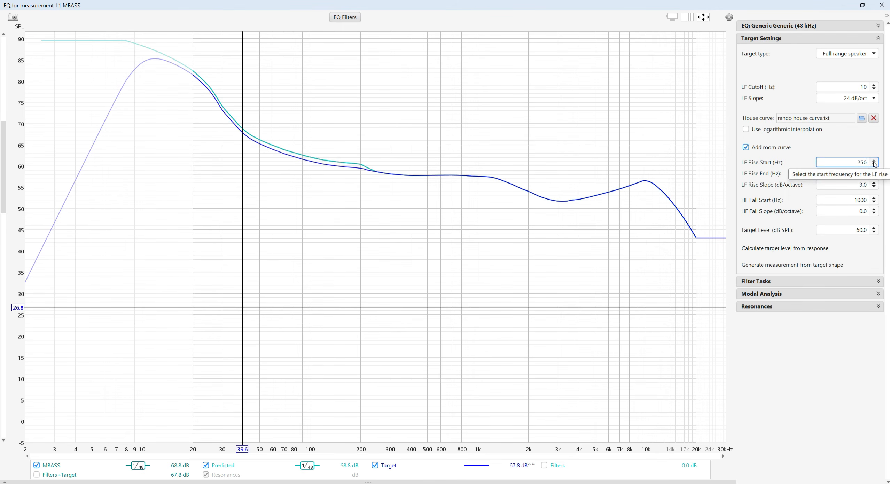
pyautogui.press('Return')
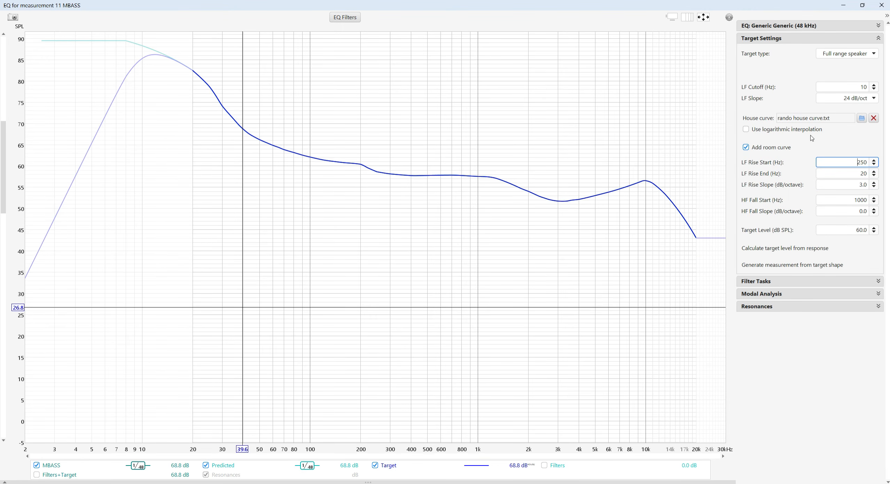
# Step: Set the MBASS target type to Speaker driver with a crossover LP cutoff of 200 Hz and HP cutoff of 60 Hz
pyautogui.click(875, 55)
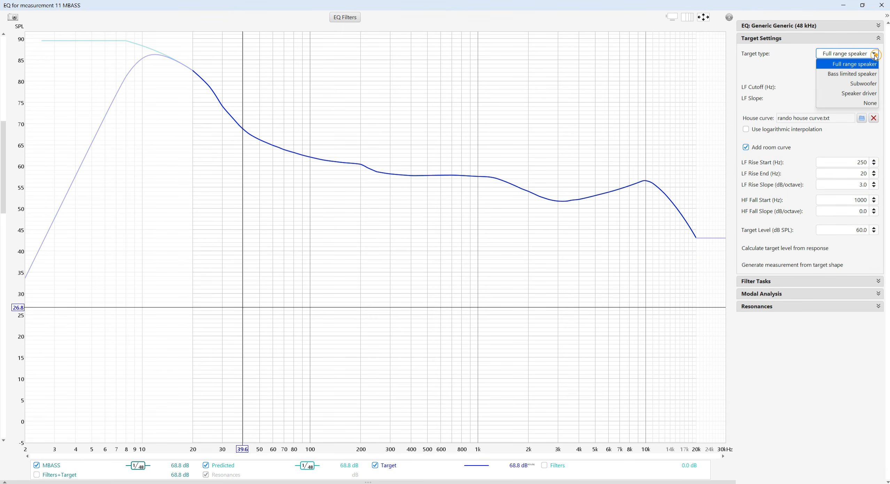
pyautogui.click(859, 93)
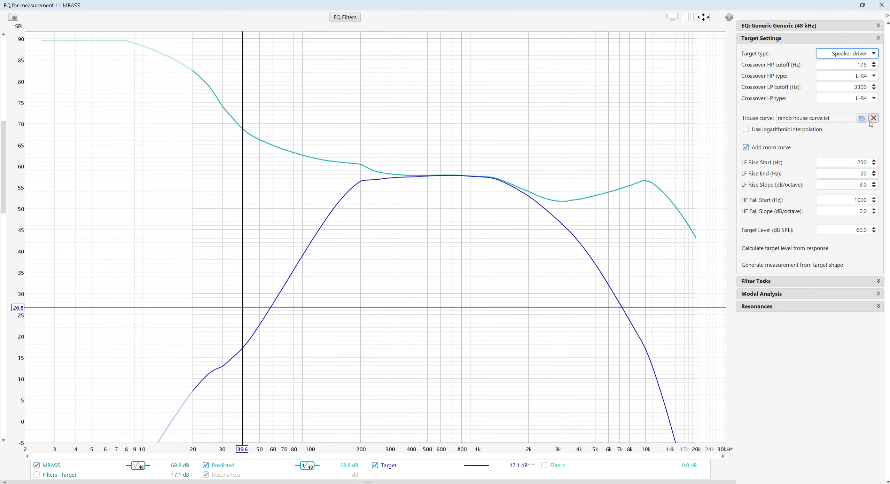
pyautogui.doubleClick(856, 64)
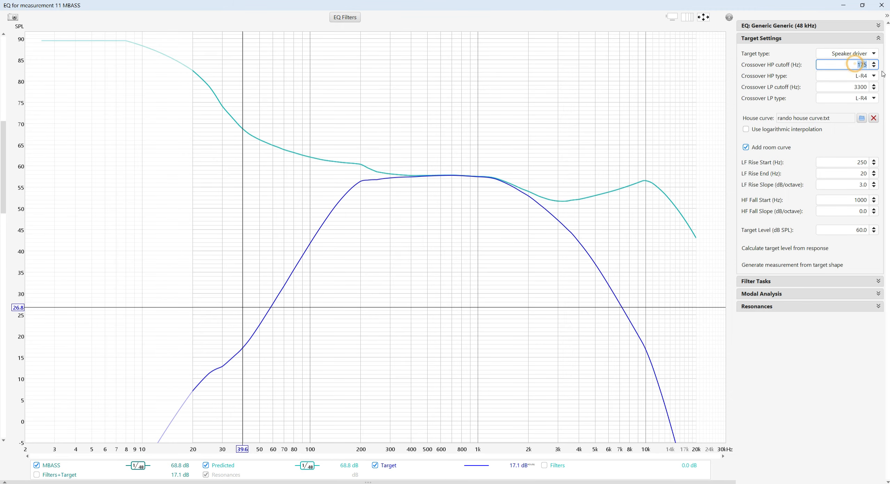
pyautogui.doubleClick(852, 87)
pyautogui.write('200')
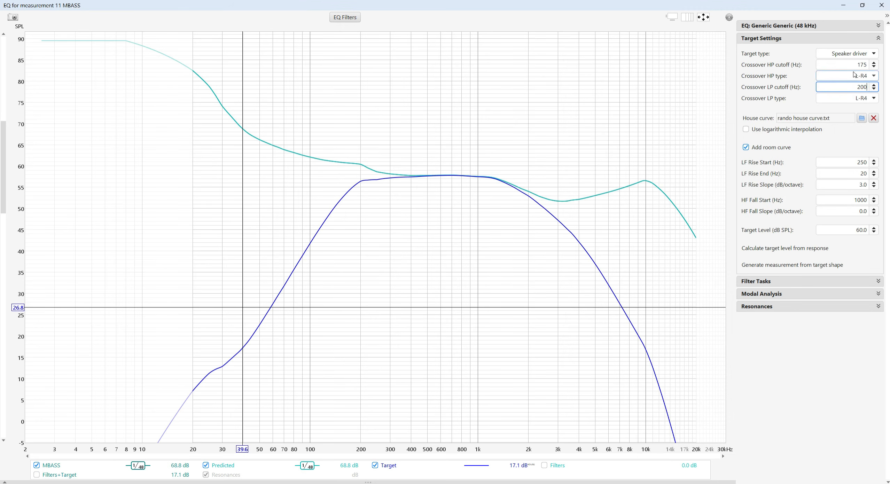
pyautogui.doubleClick(853, 65)
pyautogui.write('60')
pyautogui.press('Return')
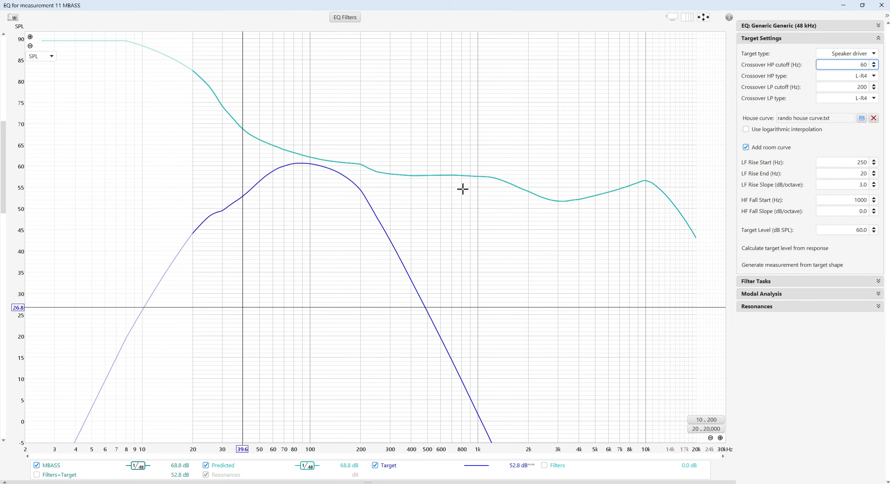
# Step: Compare the MBASS target's peak with the overall curve near 100 Hz and raise the target level to 61.5 dB
pyautogui.click(310, 163)
pyautogui.click(308, 164)
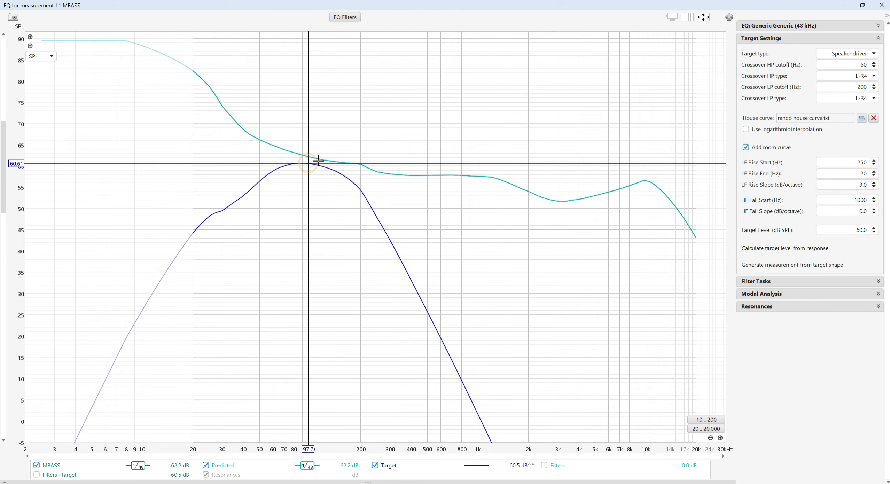
pyautogui.click(308, 156)
pyautogui.click(307, 164)
pyautogui.click(309, 157)
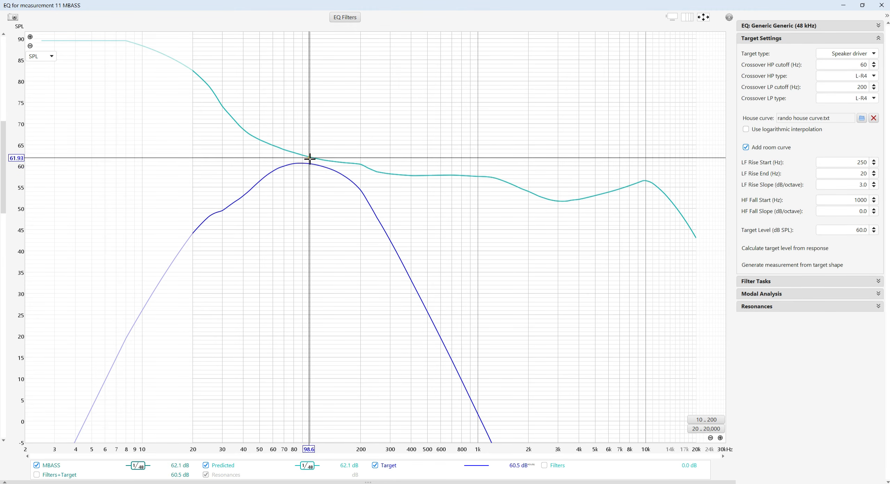
pyautogui.click(306, 163)
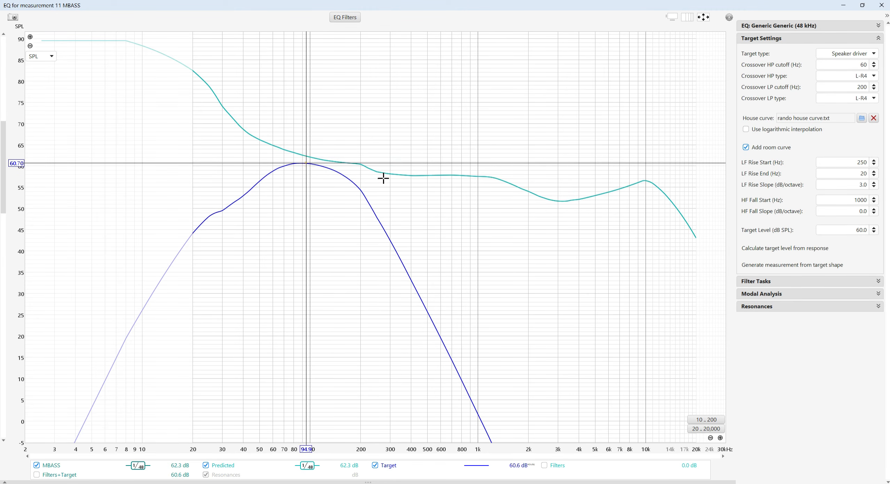
pyautogui.click(873, 228)
pyautogui.click(874, 228)
pyautogui.click(874, 228)
pyautogui.click(873, 228)
pyautogui.click(873, 228)
pyautogui.click(873, 228)
pyautogui.click(873, 228)
pyautogui.click(873, 228)
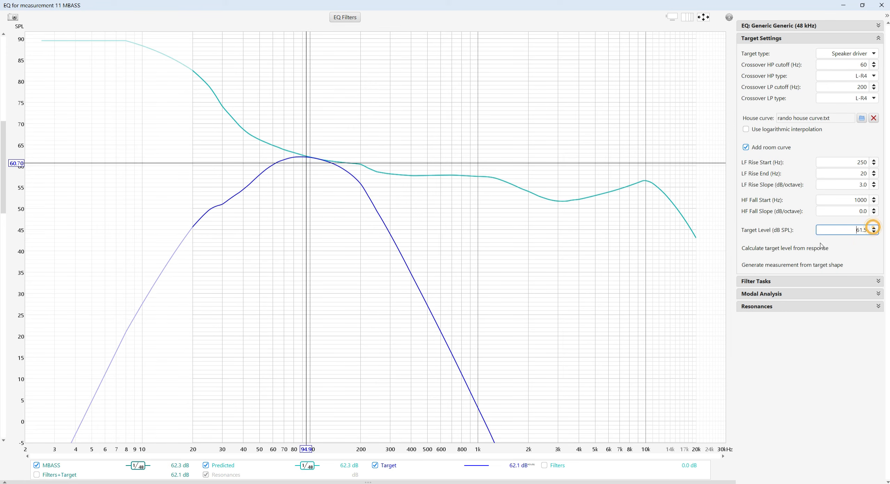
pyautogui.click(874, 227)
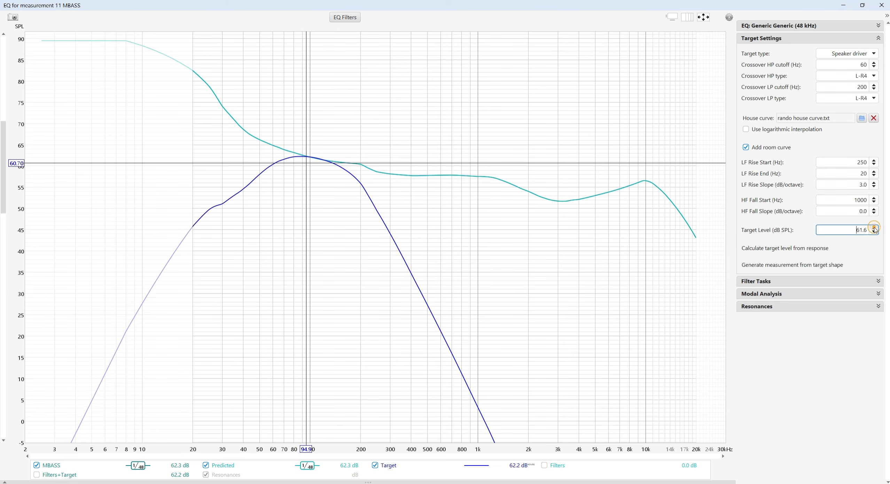
pyautogui.click(874, 232)
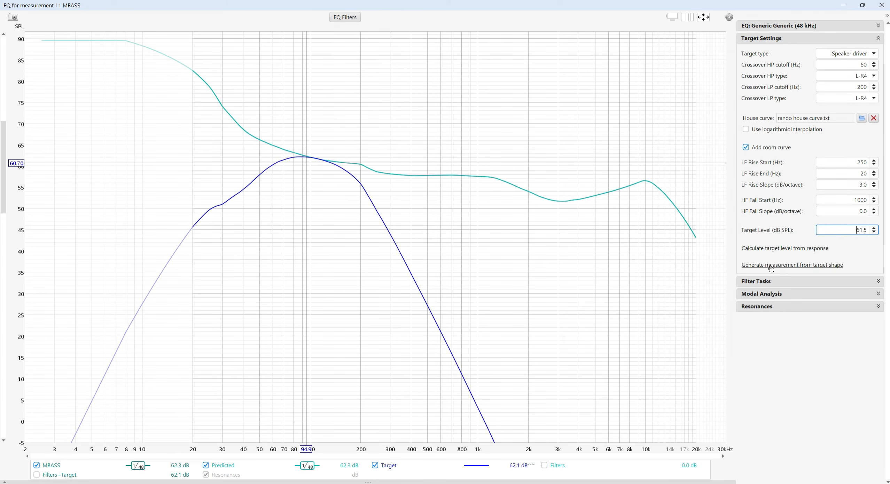
# Step: Generate a measurement from the MBASS target shape, close the EQ window and rename the new measurement MBASS TC
pyautogui.click(771, 266)
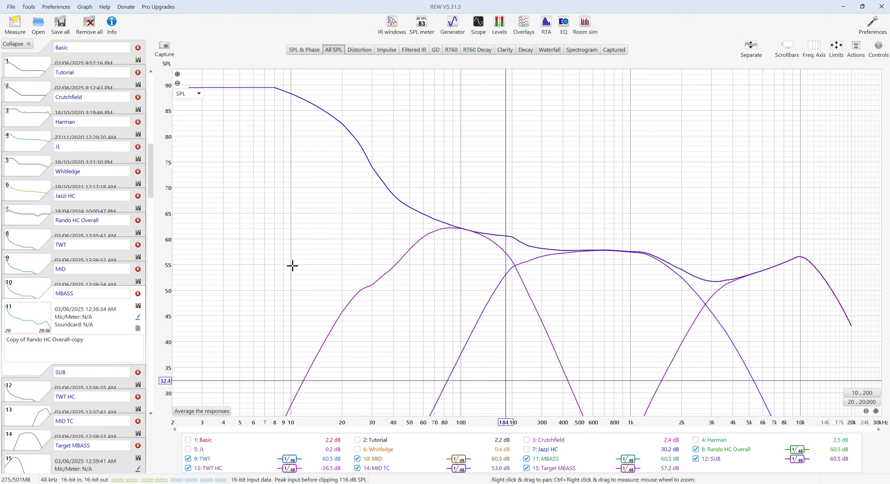
pyautogui.click(118, 445)
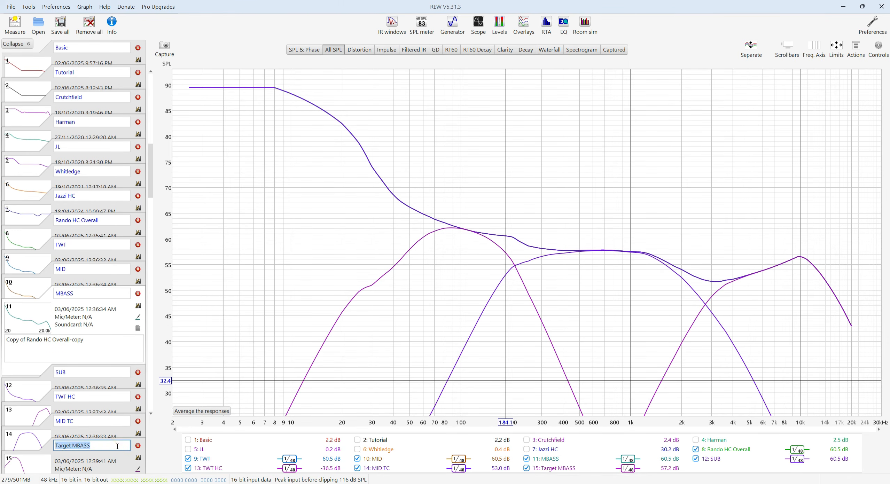
pyautogui.write('m')
pyautogui.press('BackSpace')
pyautogui.write('MBAS')
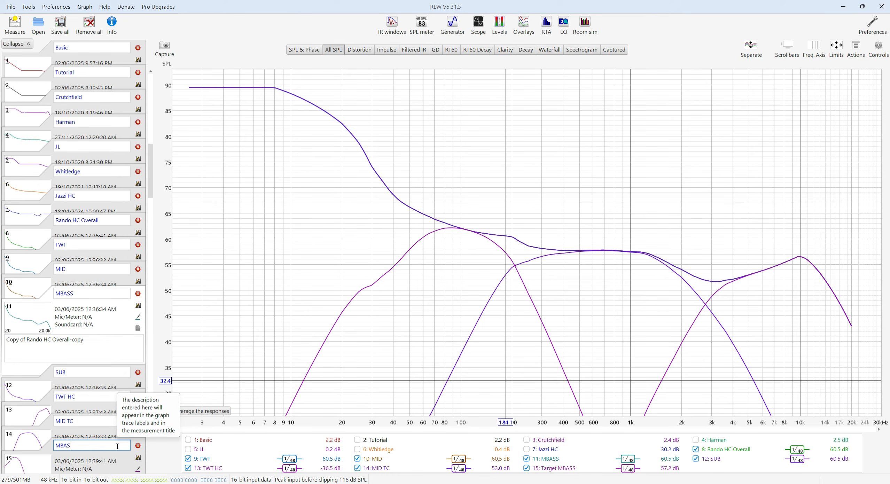
pyautogui.write('S TC')
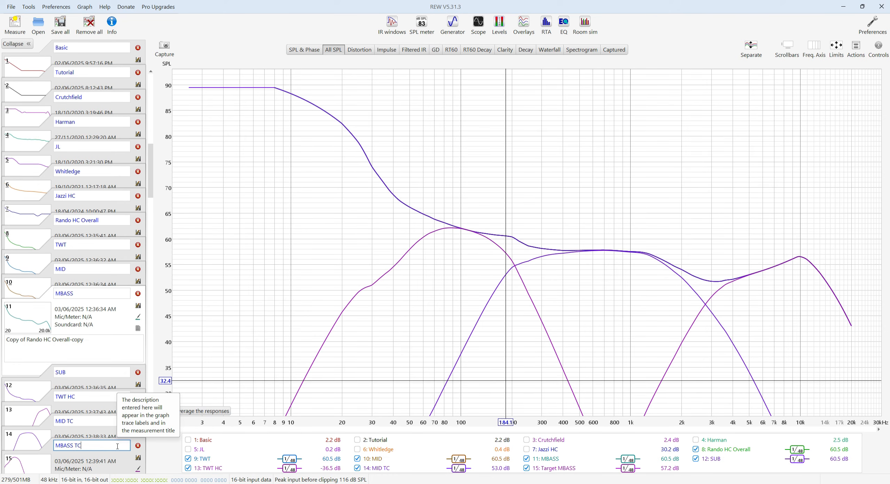
# Step: Open the EQ window for the SUB measurement, maximised, and set its LF rise start to 250 Hz and target level to 60 dB
pyautogui.click(48, 375)
pyautogui.click(563, 24)
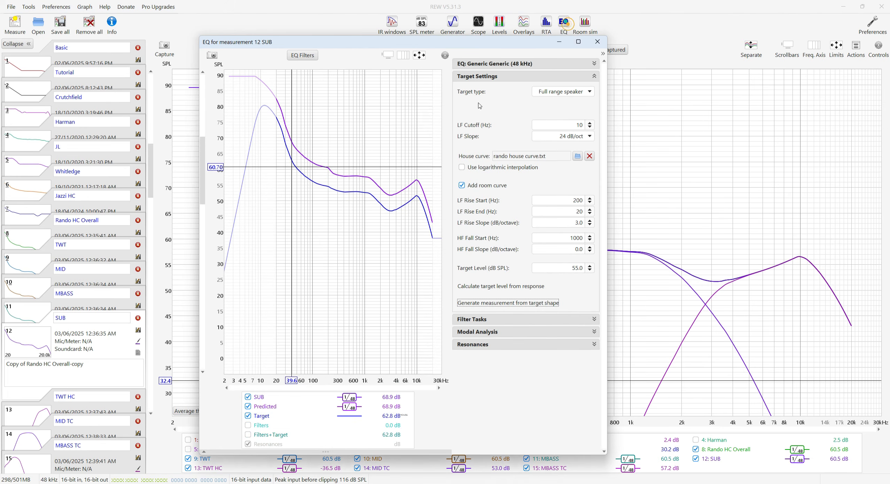
pyautogui.click(578, 41)
pyautogui.click(856, 163)
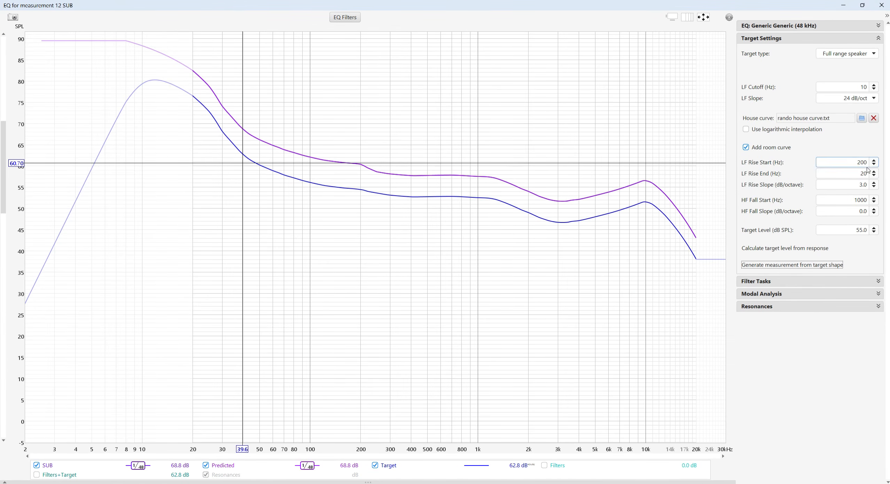
pyautogui.doubleClick(856, 163)
pyautogui.write('250')
pyautogui.click(863, 174)
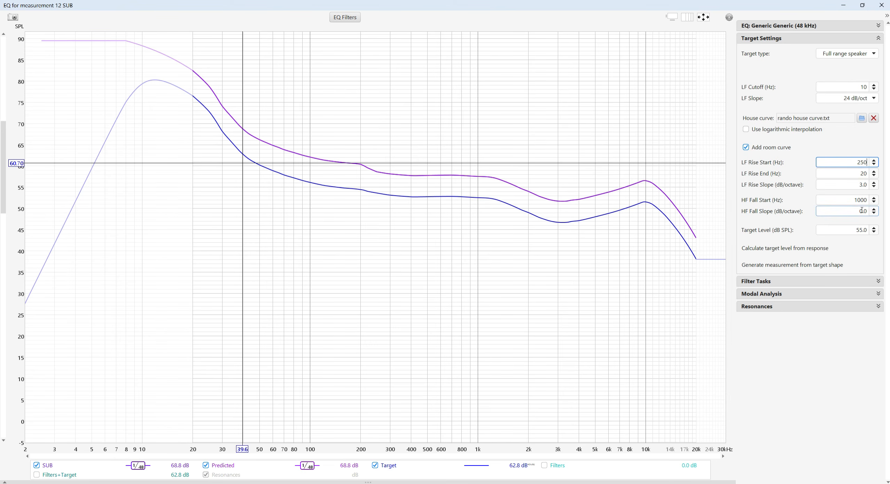
pyautogui.doubleClick(850, 232)
pyautogui.write('60')
pyautogui.press('Return')
# Step: Set the SUB target type to Subwoofer with a bass management cutoff of 60 Hz
pyautogui.click(873, 53)
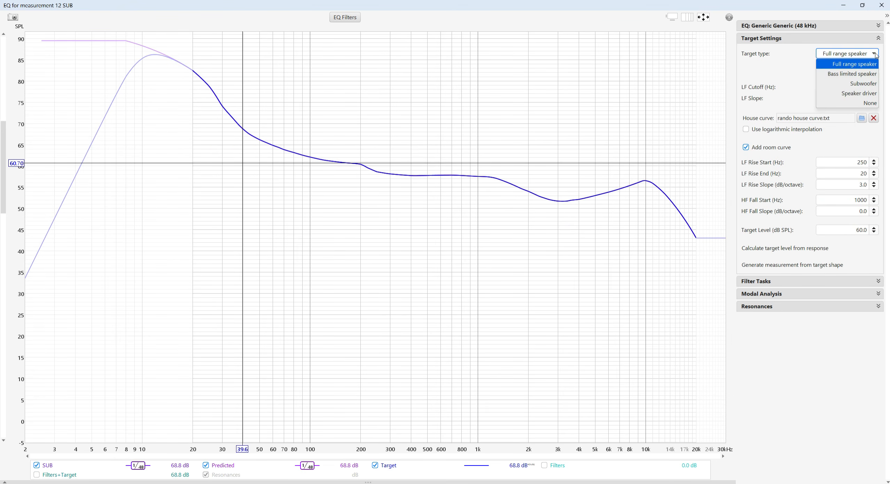
pyautogui.click(858, 84)
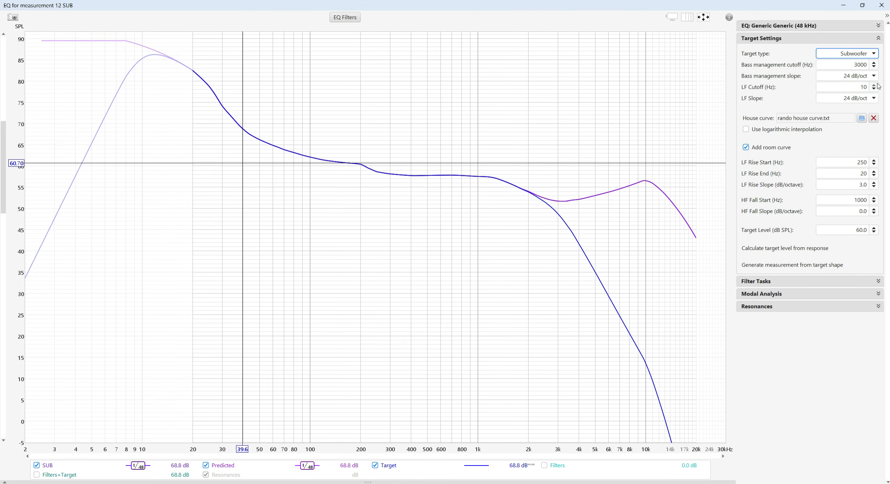
pyautogui.doubleClick(871, 65)
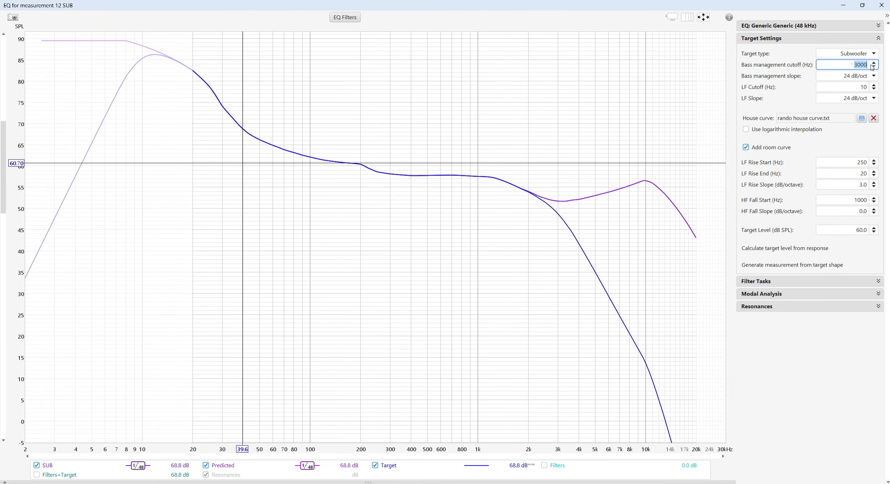
pyautogui.write('60')
pyautogui.click(849, 83)
pyautogui.click(874, 99)
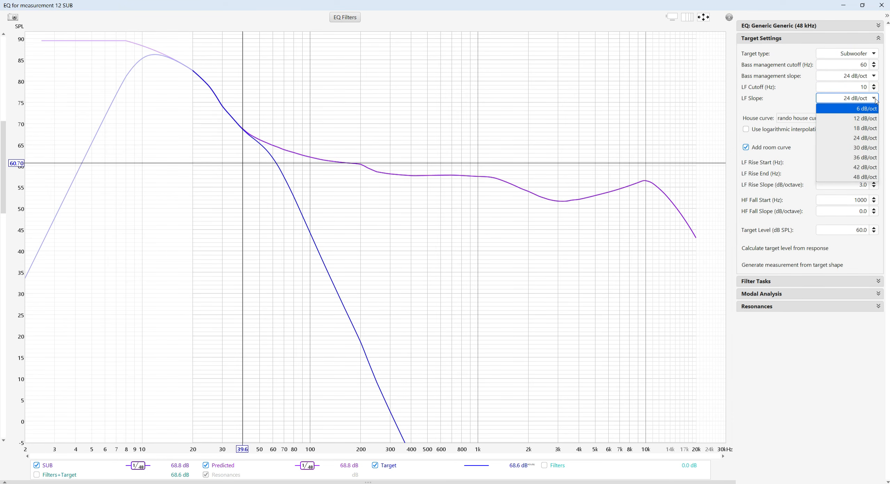
pyautogui.click(862, 89)
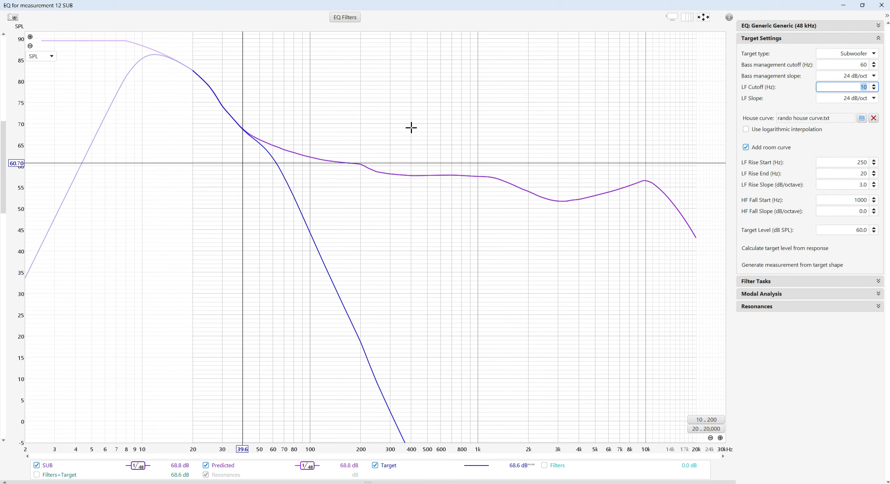
# Step: Generate a measurement from the SUB target shape, close the EQ window and rename the new measurement SUB TC
pyautogui.click(777, 266)
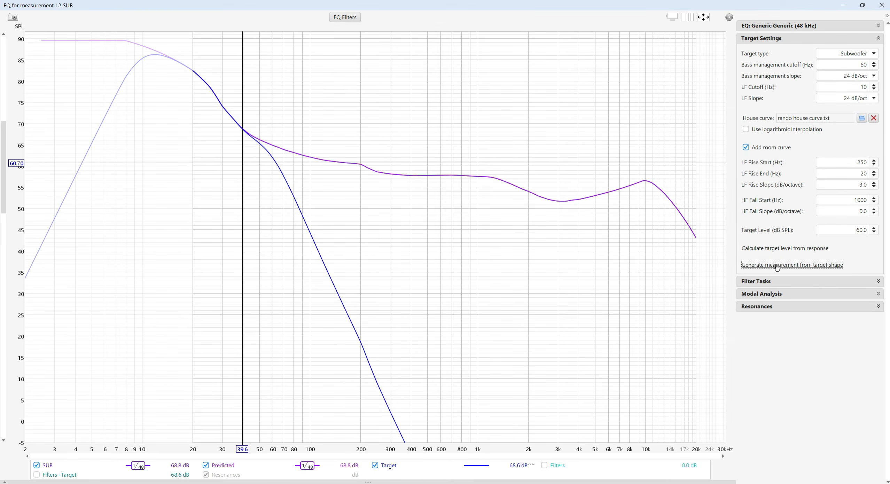
pyautogui.click(880, 6)
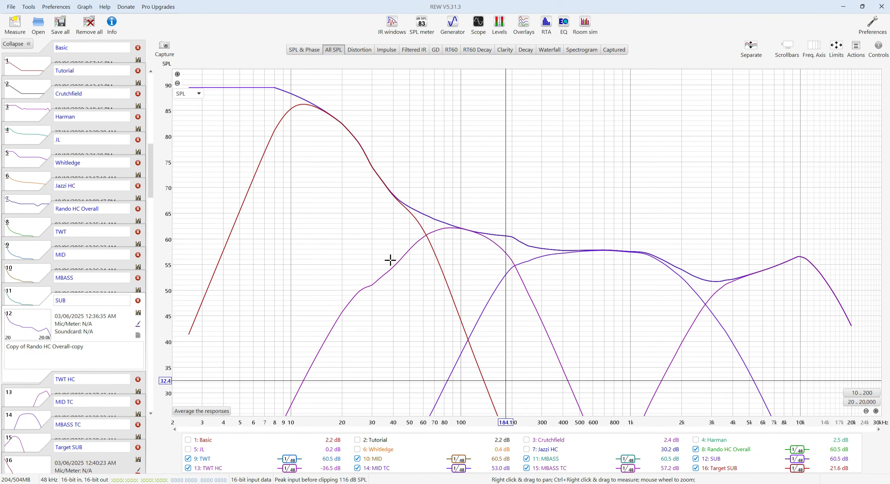
pyautogui.click(102, 445)
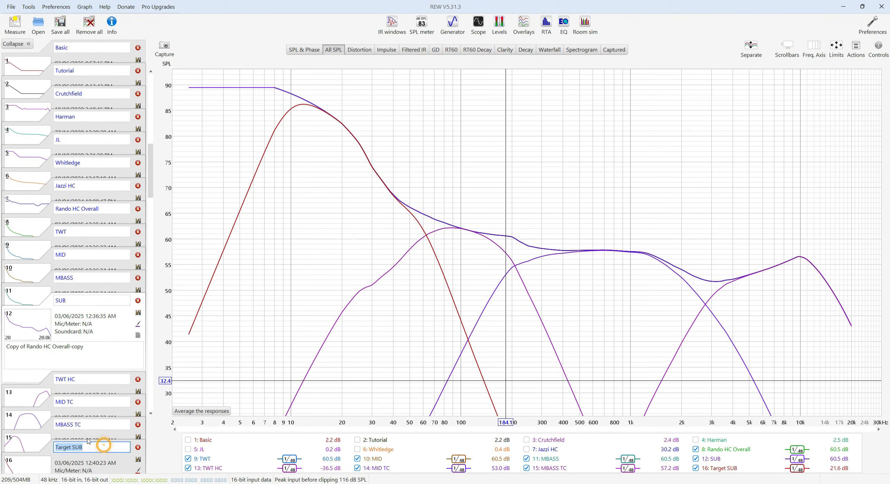
pyautogui.write('SUB TC')
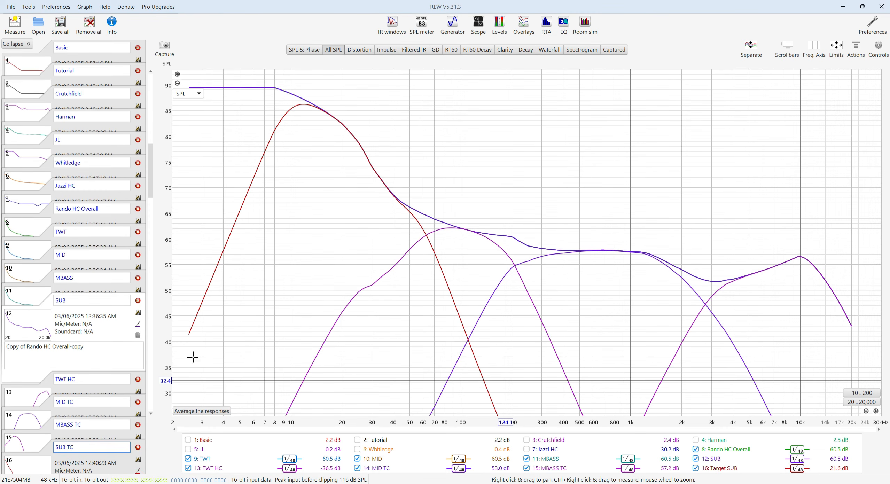
pyautogui.moveTo(151, 185); pyautogui.dragTo(154, 181)
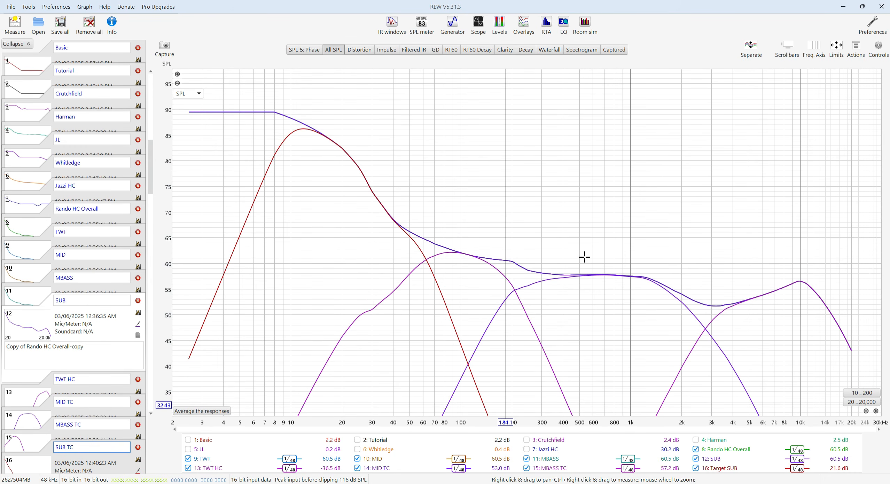